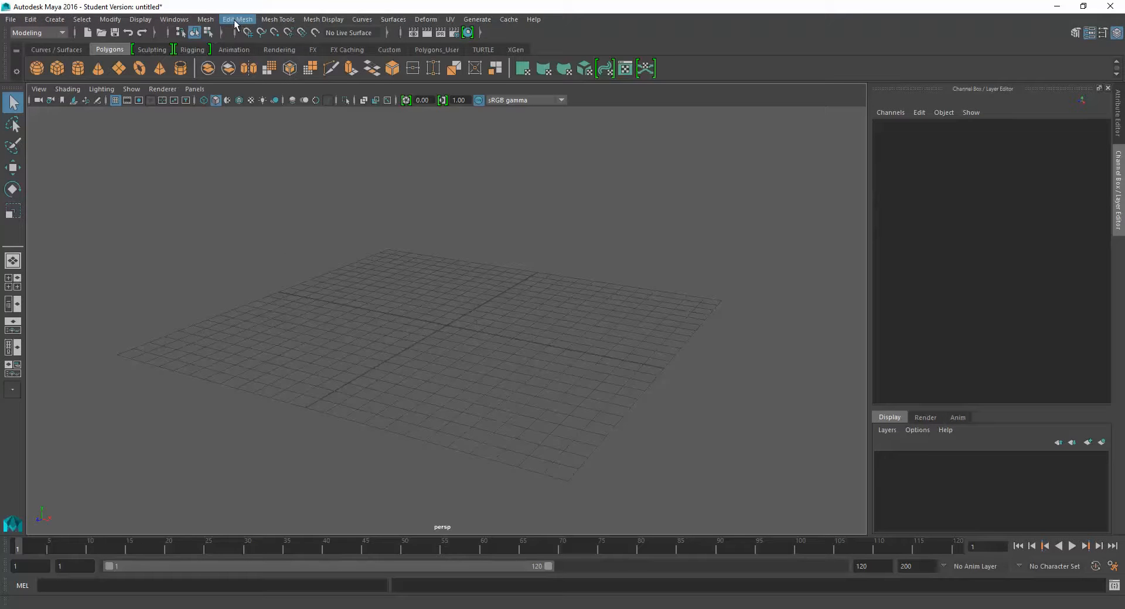
click(18, 21)
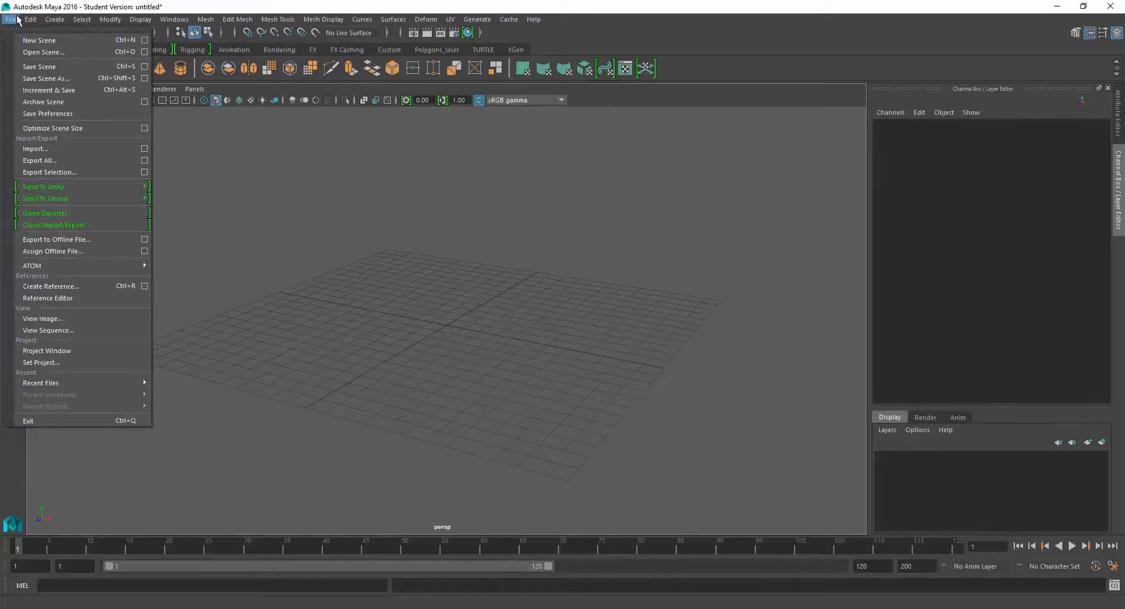
click(18, 20)
click(27, 20)
click(18, 21)
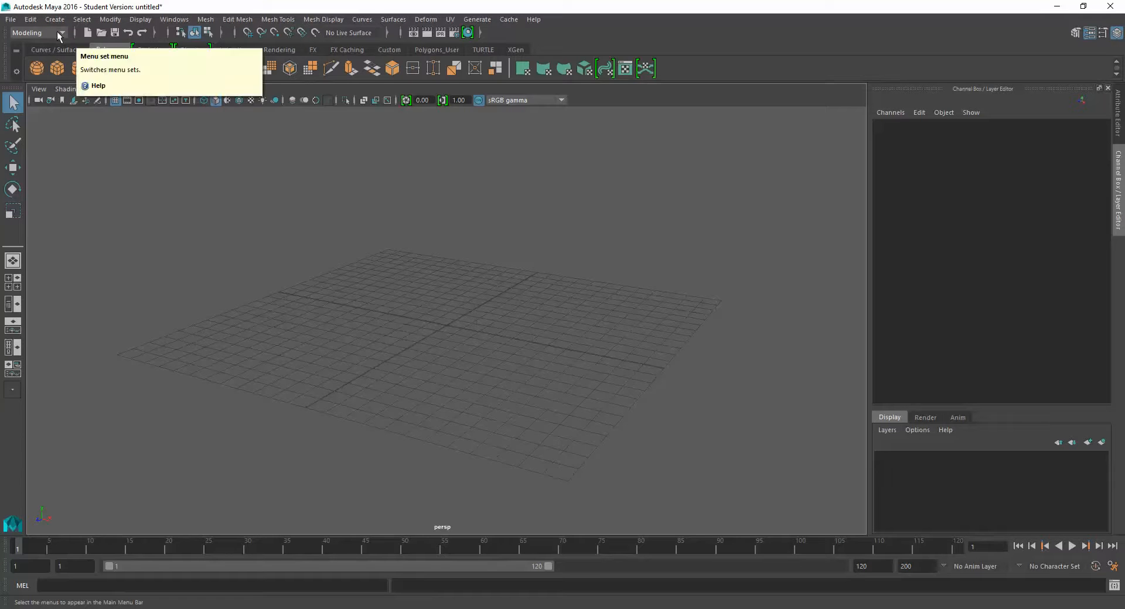
- Switch the menu set to FX and Rigging in turn, and return it to Modeling
click(57, 30)
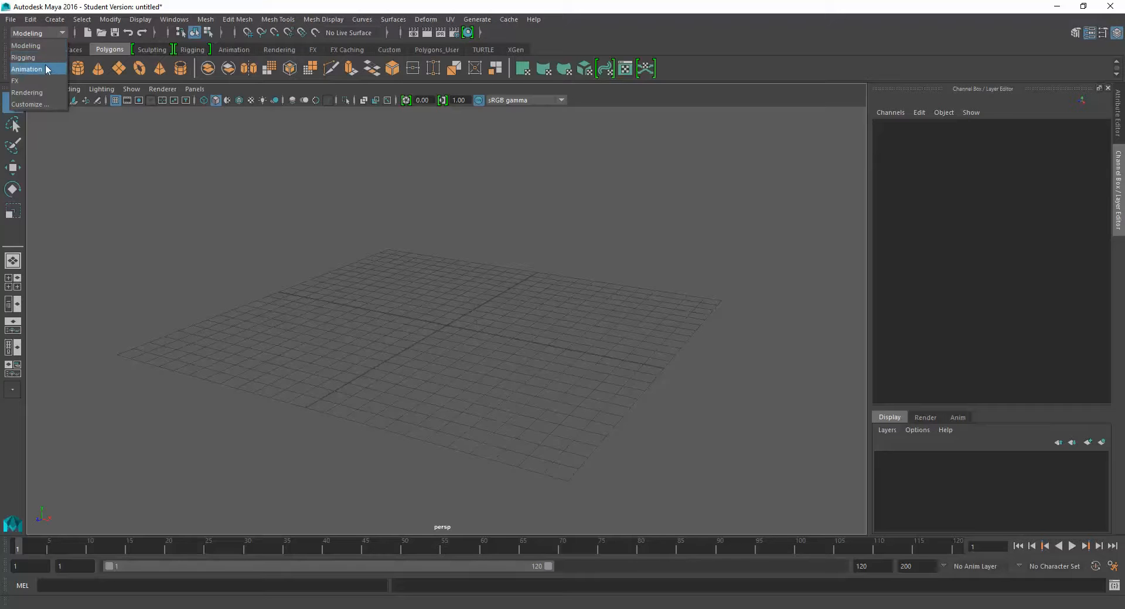
click(45, 80)
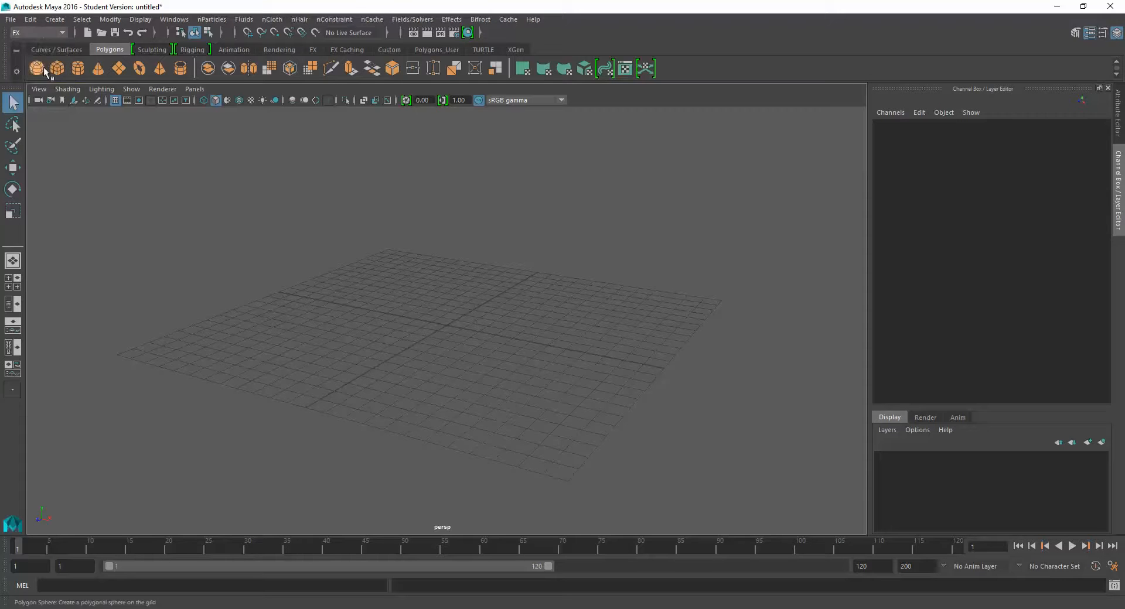
click(43, 32)
click(43, 56)
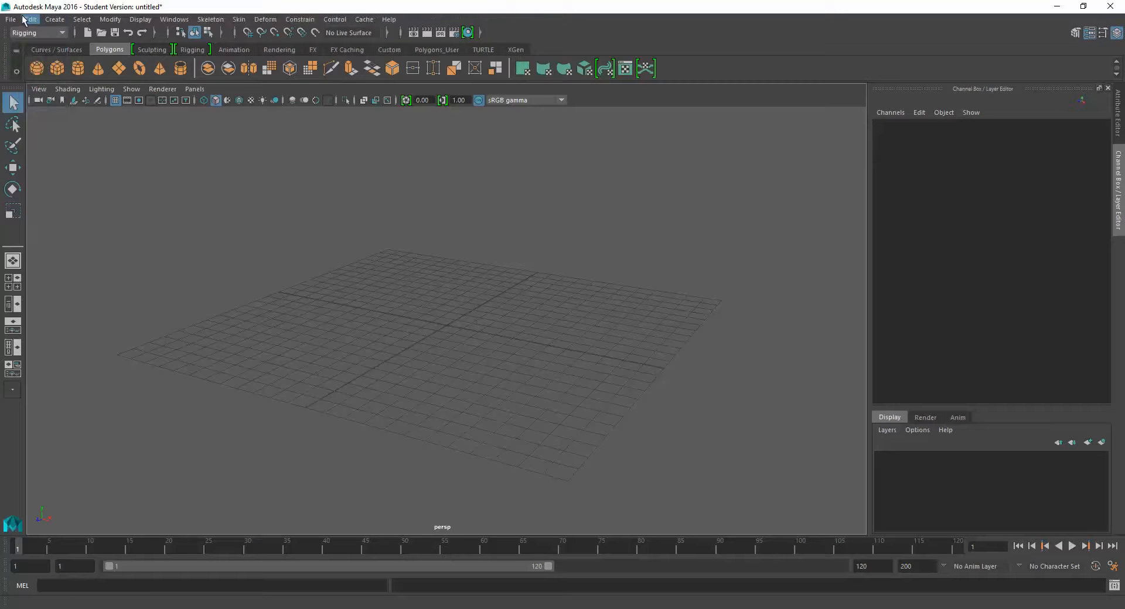
click(53, 31)
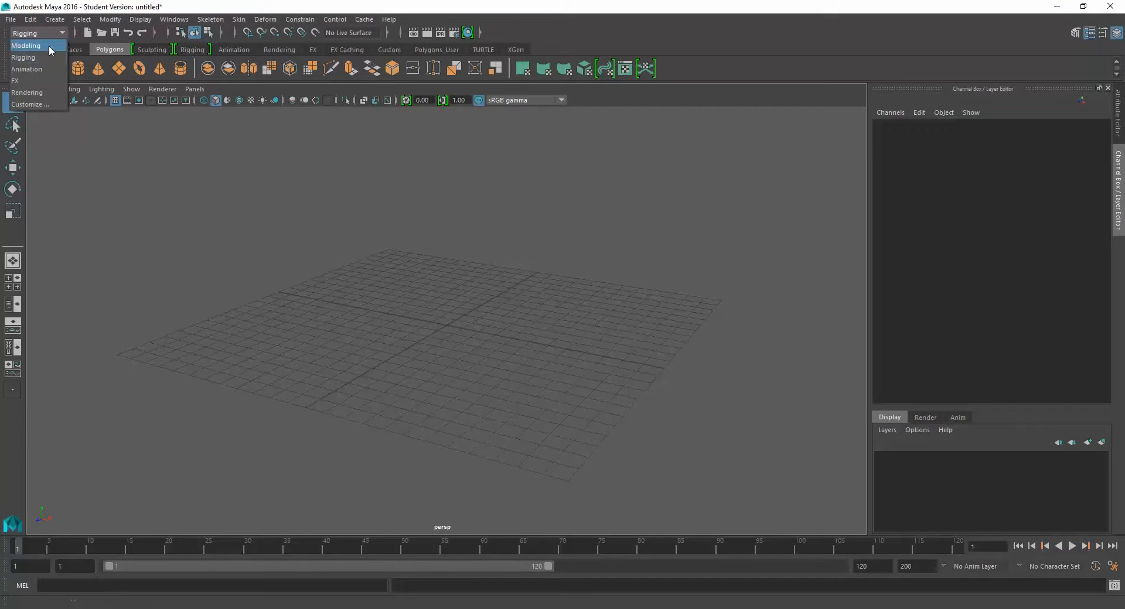
click(48, 47)
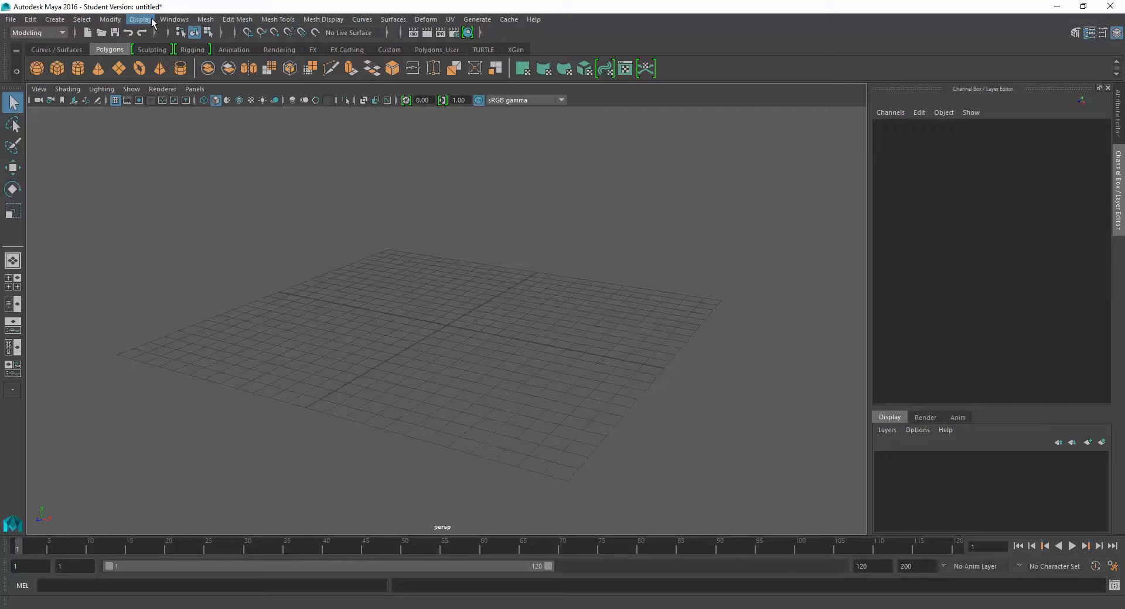
- Try the Rendering and Rigging menu sets, switching back to Modeling after each one
click(48, 31)
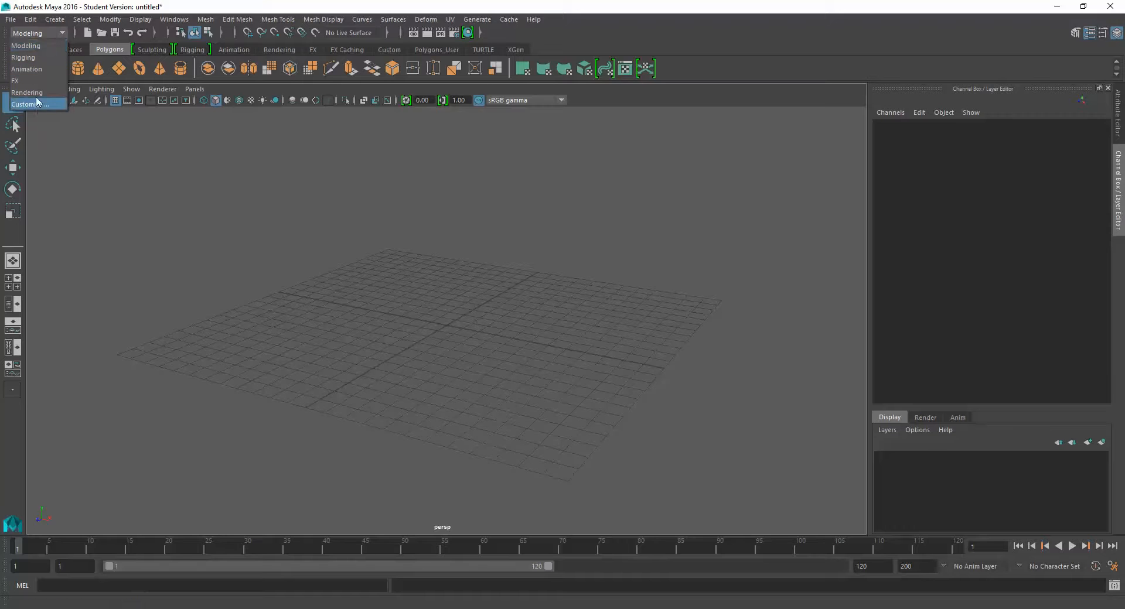
click(27, 93)
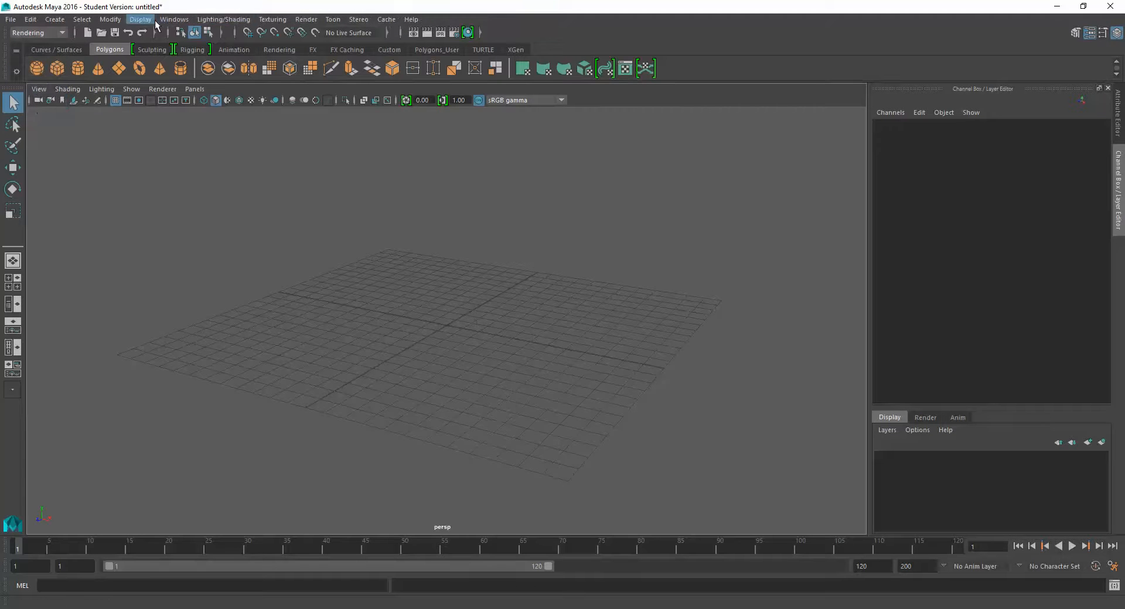
click(33, 33)
click(29, 45)
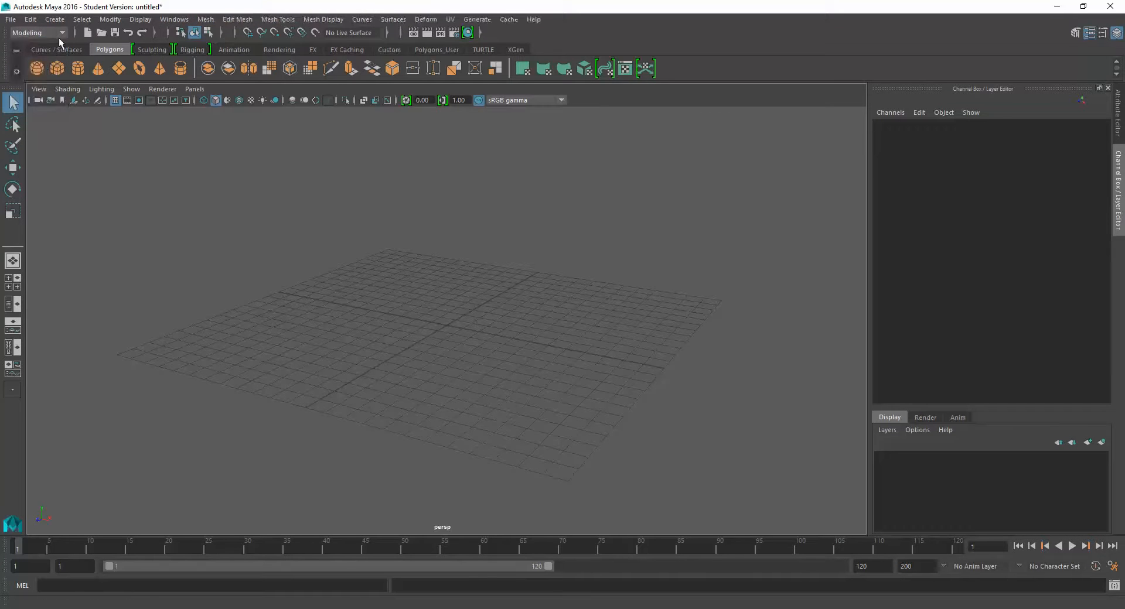
click(38, 34)
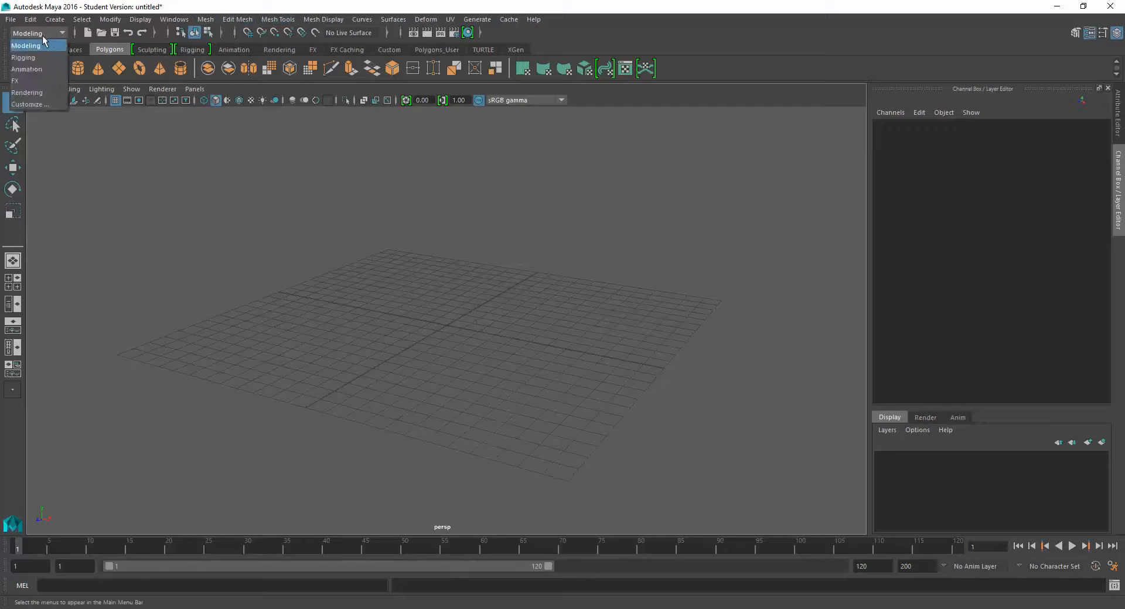
click(29, 58)
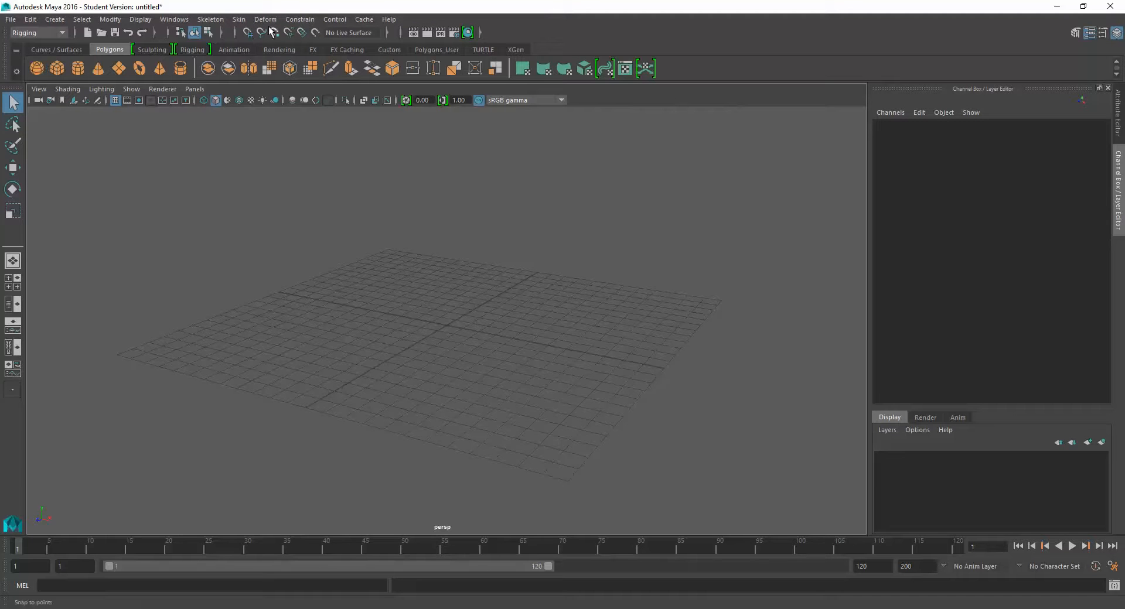
click(34, 33)
click(27, 46)
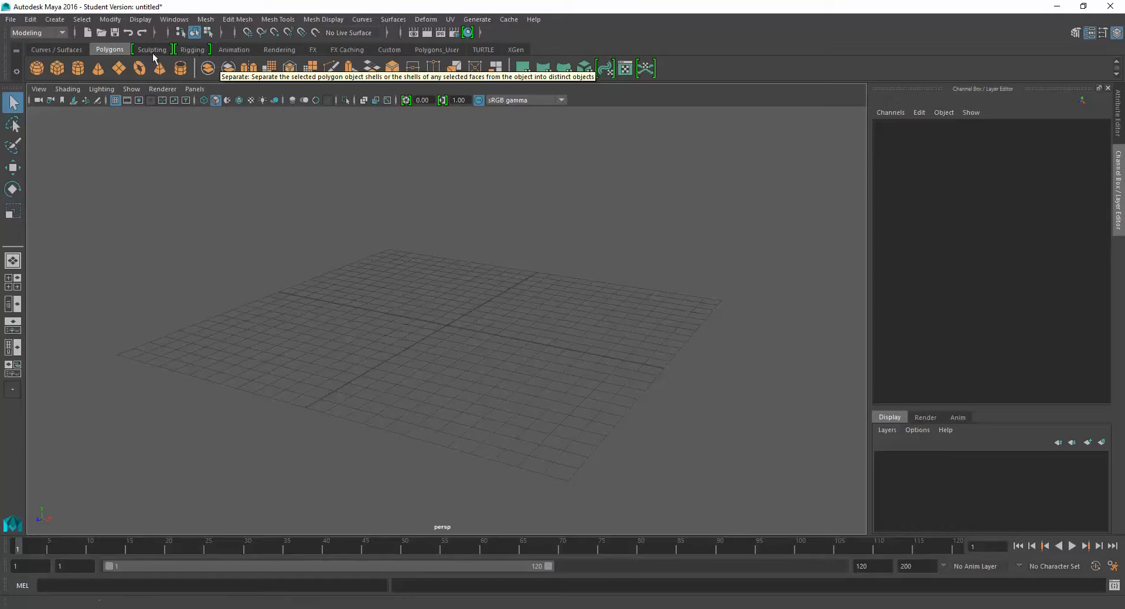
- Look through the Sculpting and Rigging shelves and return to the Polygons shelf
click(153, 50)
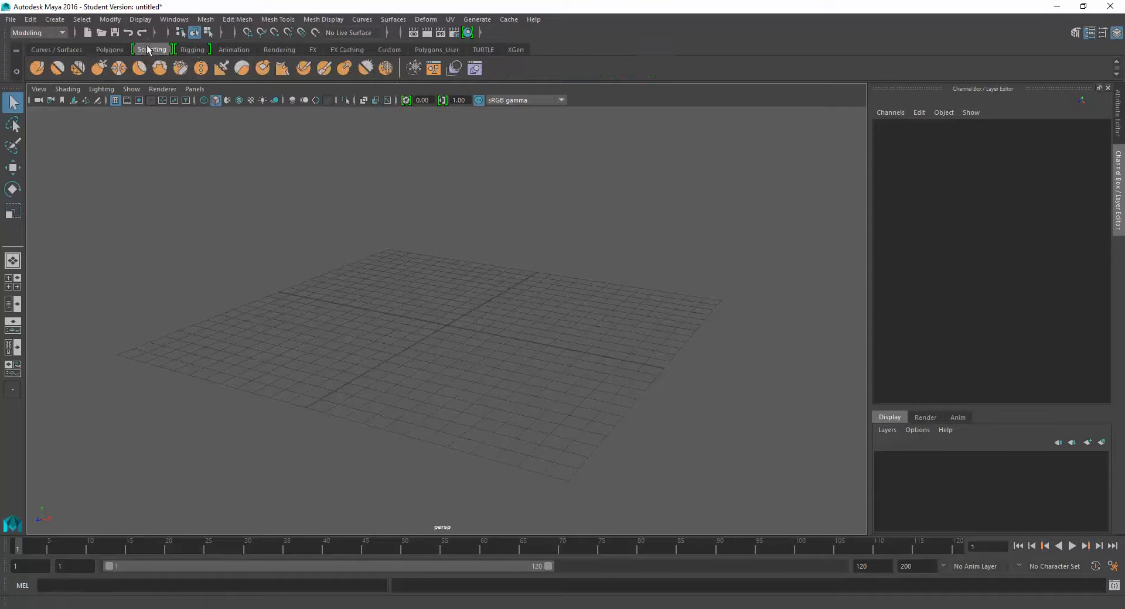
click(192, 50)
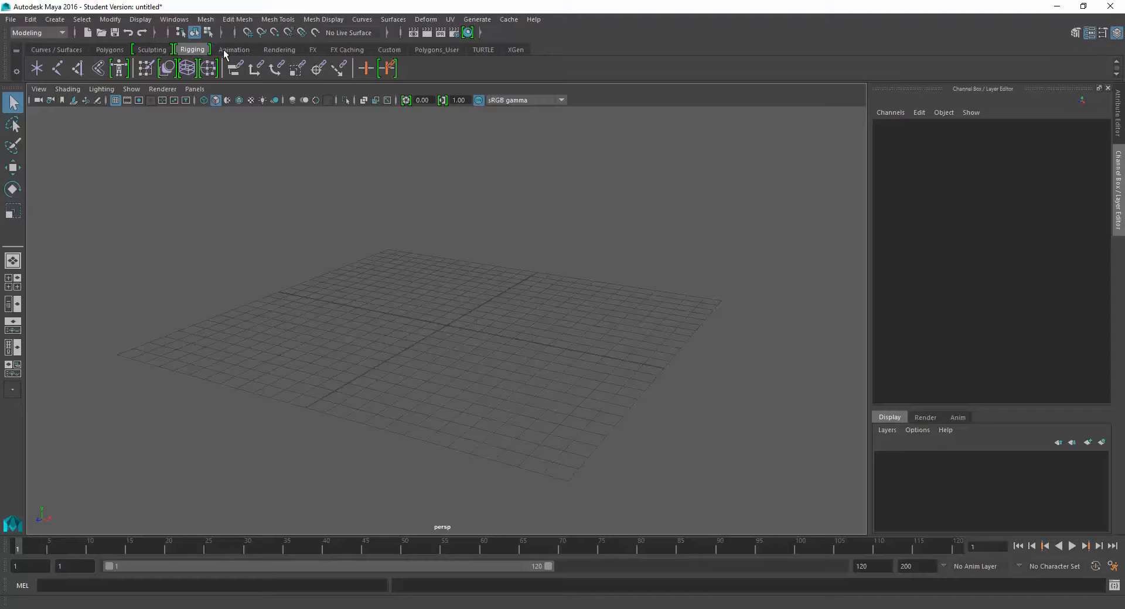
click(110, 50)
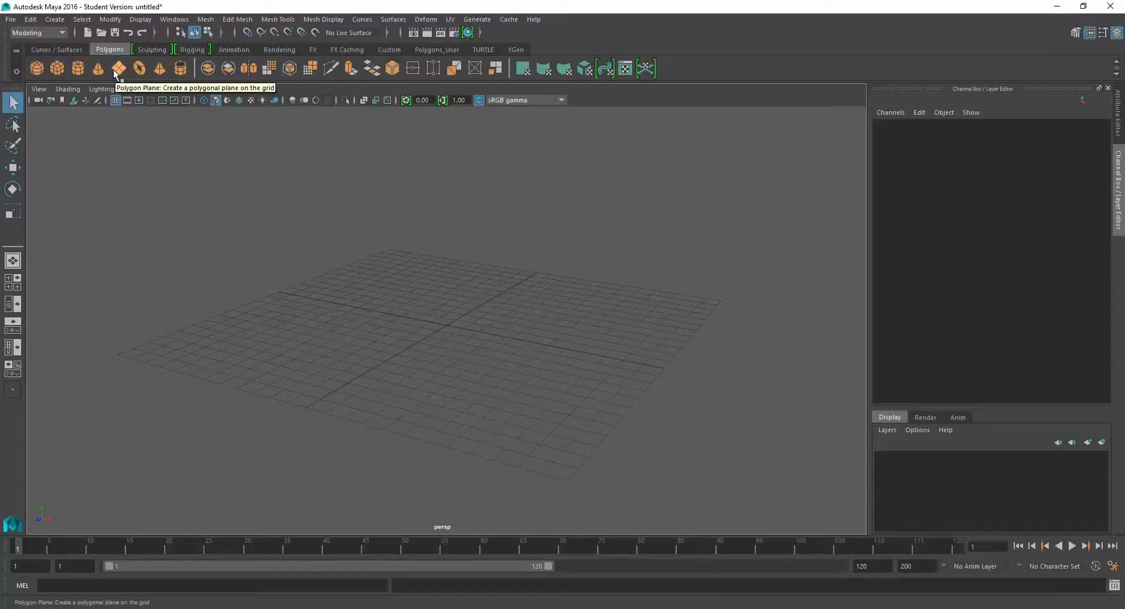
- Try creating a polygon sphere and a polygon cube on the grid, and undo both creations
click(37, 68)
alt+drag(443, 332, 459, 334)
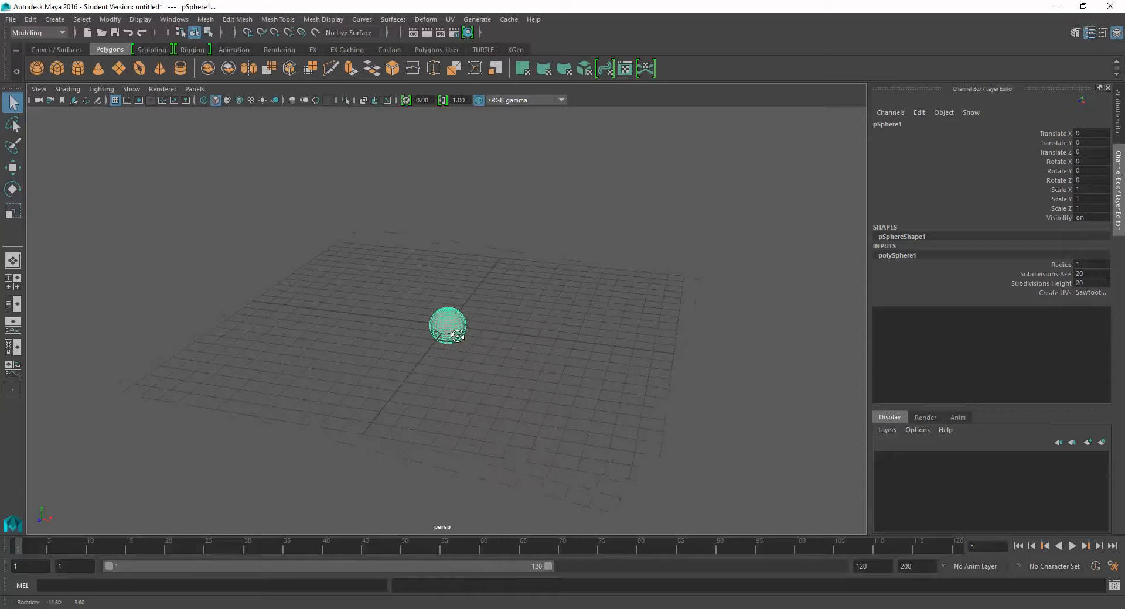
click(62, 67)
alt+drag(441, 299, 493, 273)
key(e)
key(w)
key(ctrl+z)
key(ctrl+z)
key(ctrl+z)
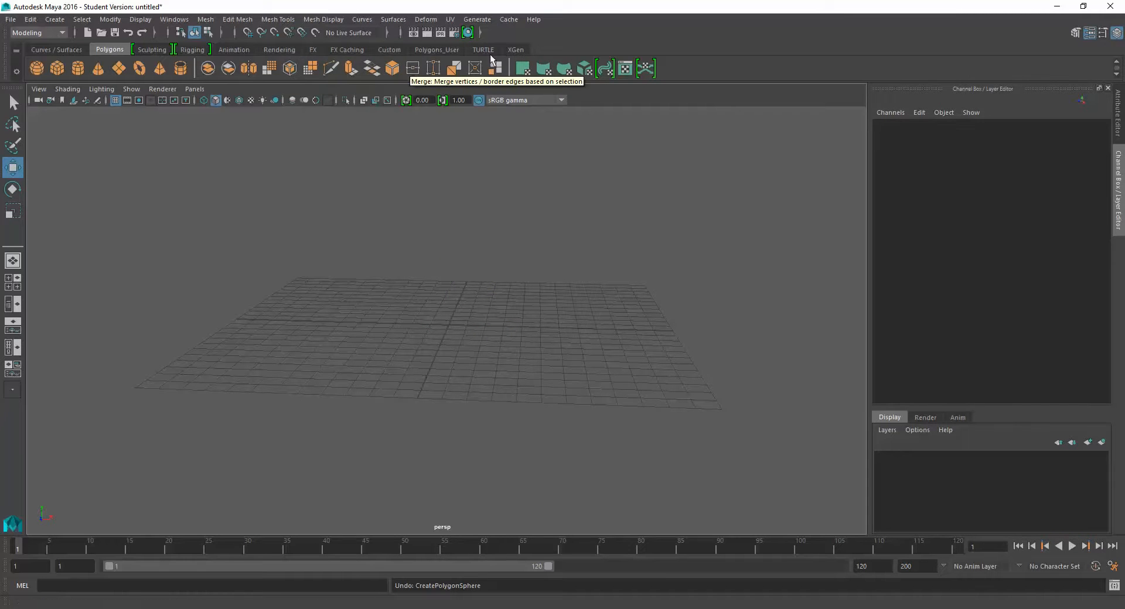
- Add the Add Divisions command from Edit Mesh to the Custom shelf as a test and delete it from the shelf
click(387, 50)
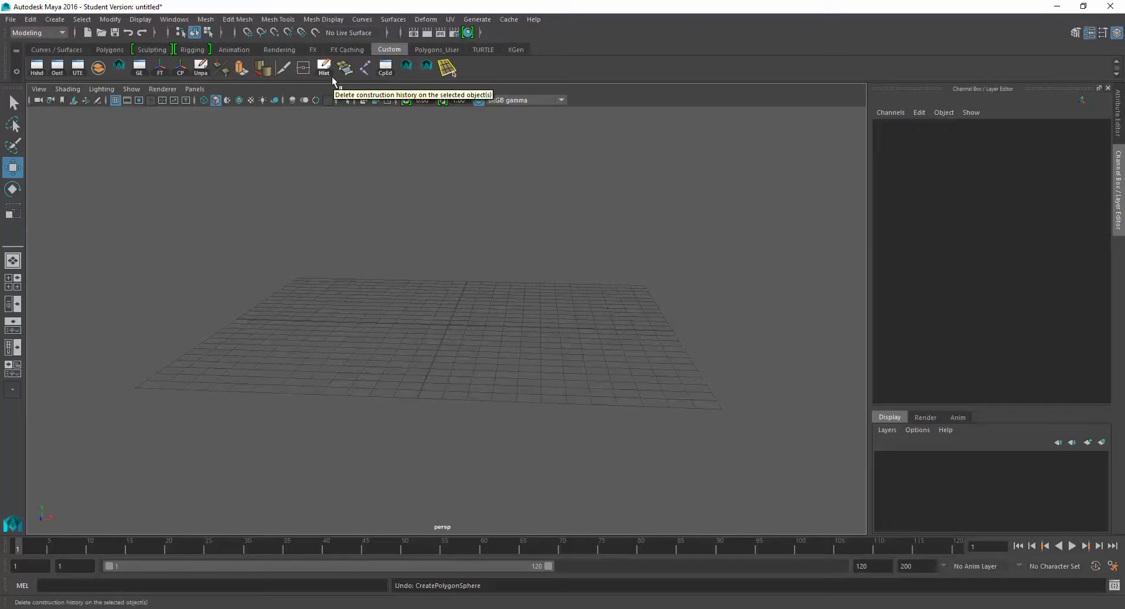
click(314, 21)
mouse_move(238, 19)
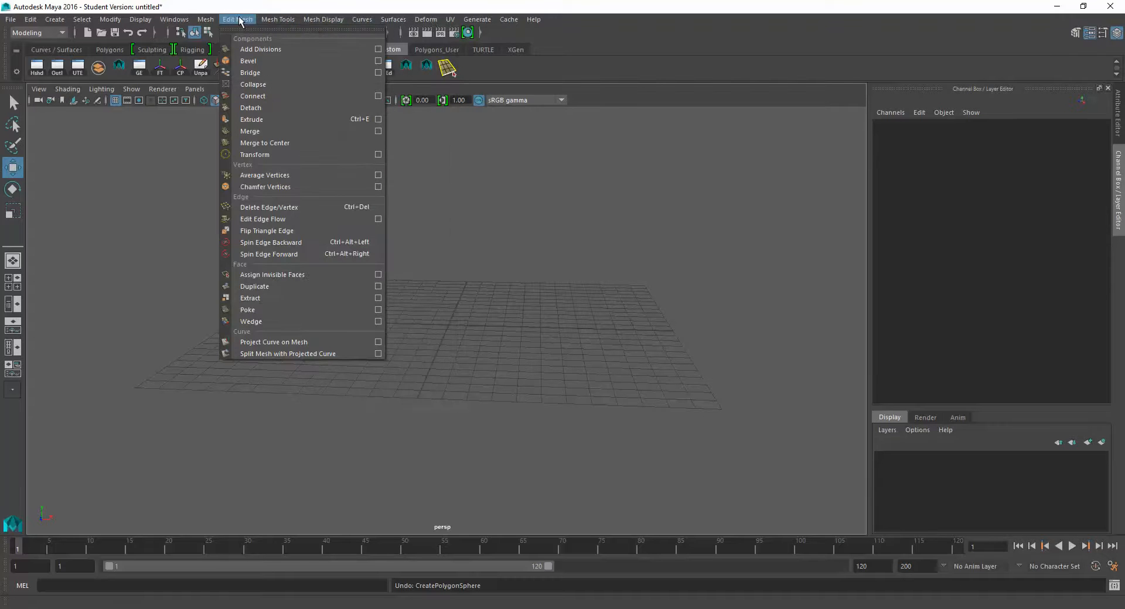
ctrl+shift+click(258, 45)
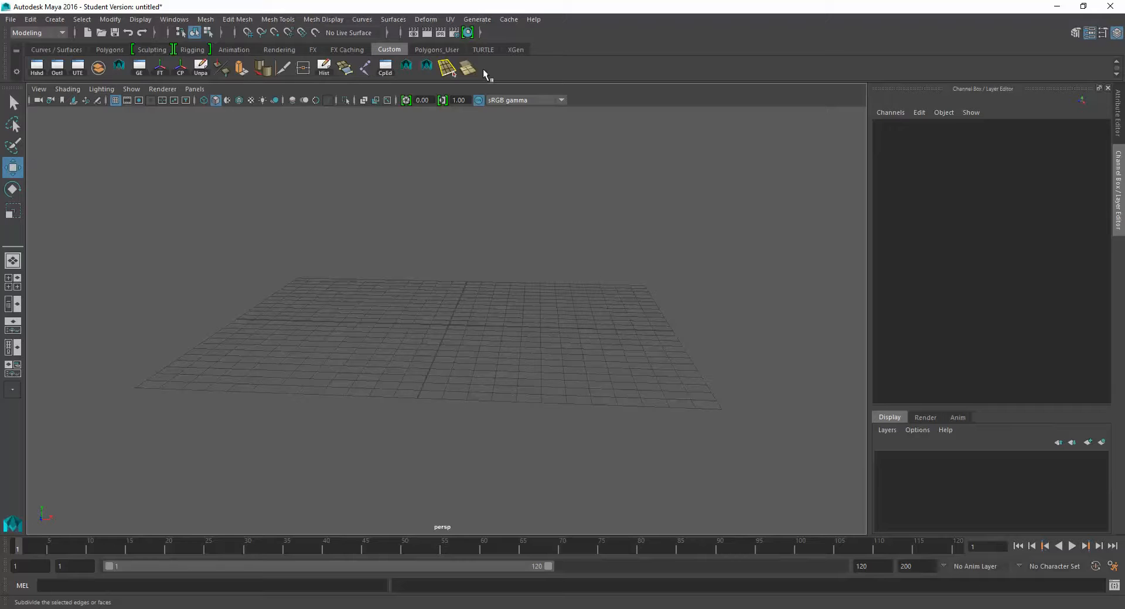
click(467, 67)
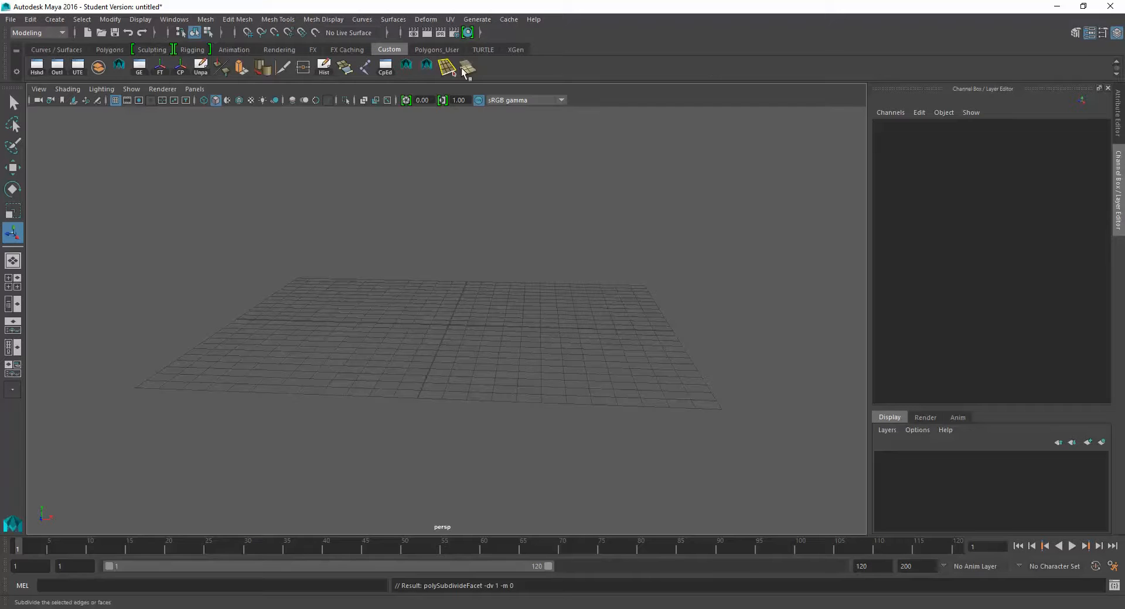
right_click(466, 66)
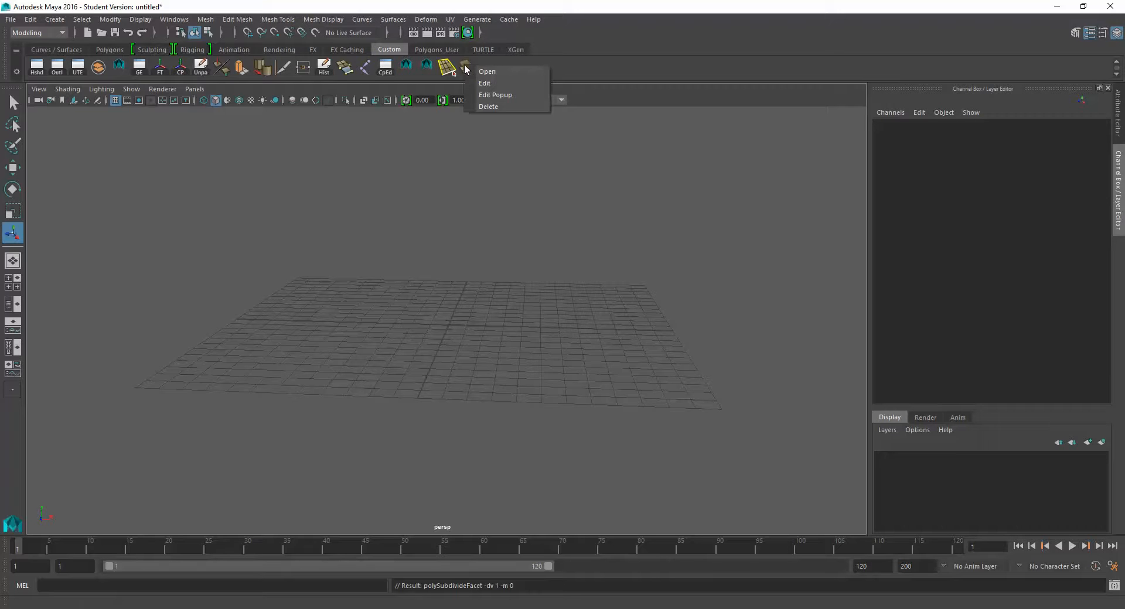
click(492, 106)
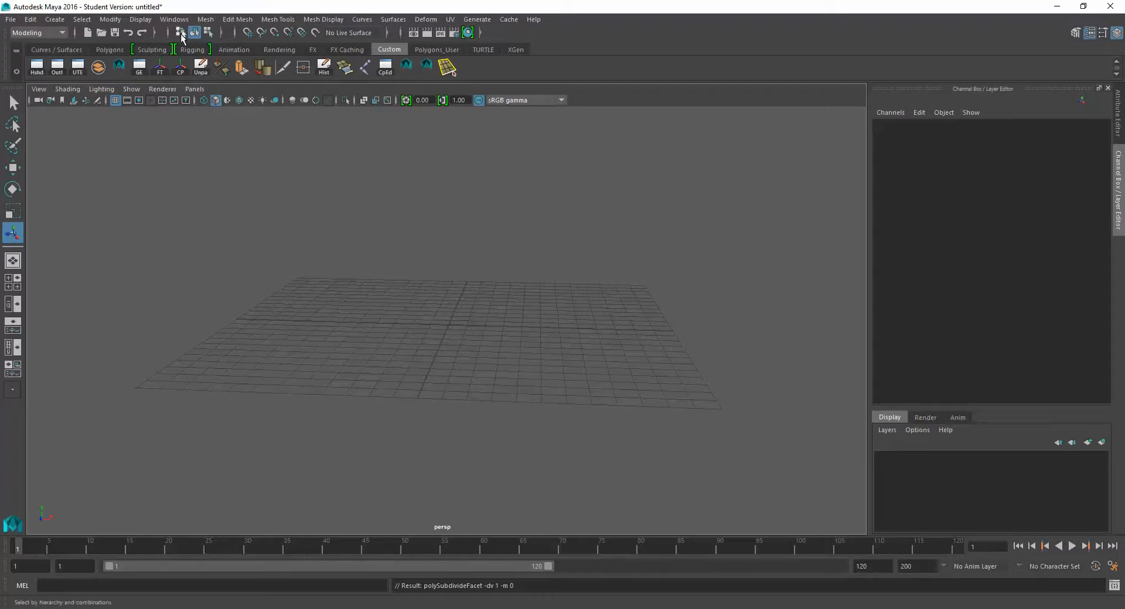
- Switch to component selection mode and cycle through the selection and transform tools, ending on the Scale Tool
click(208, 32)
click(16, 106)
click(16, 126)
click(16, 146)
click(13, 168)
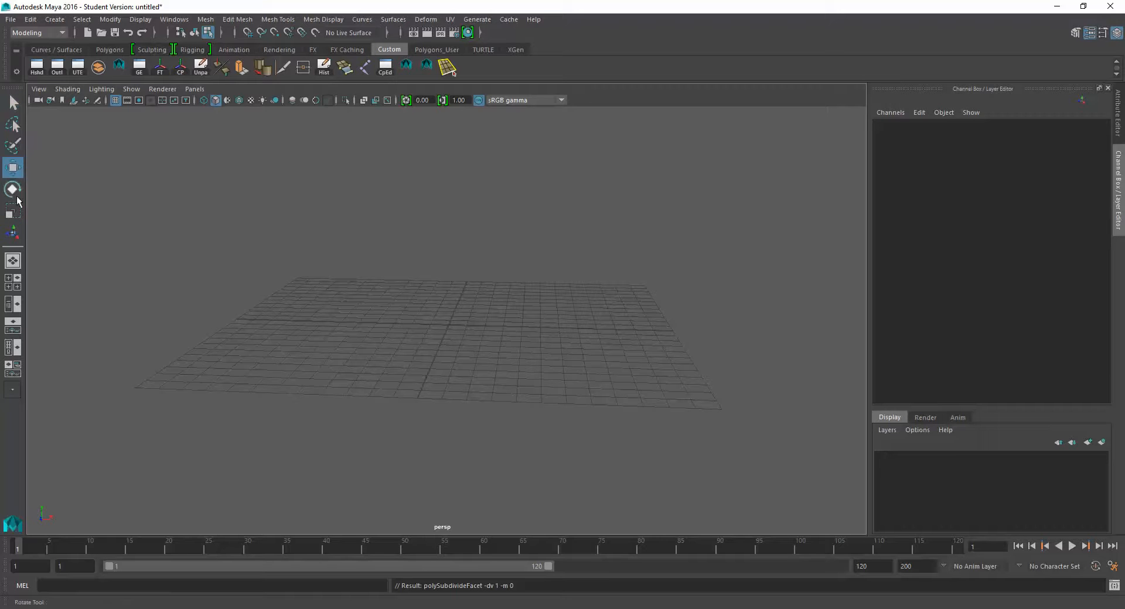
click(13, 188)
click(13, 211)
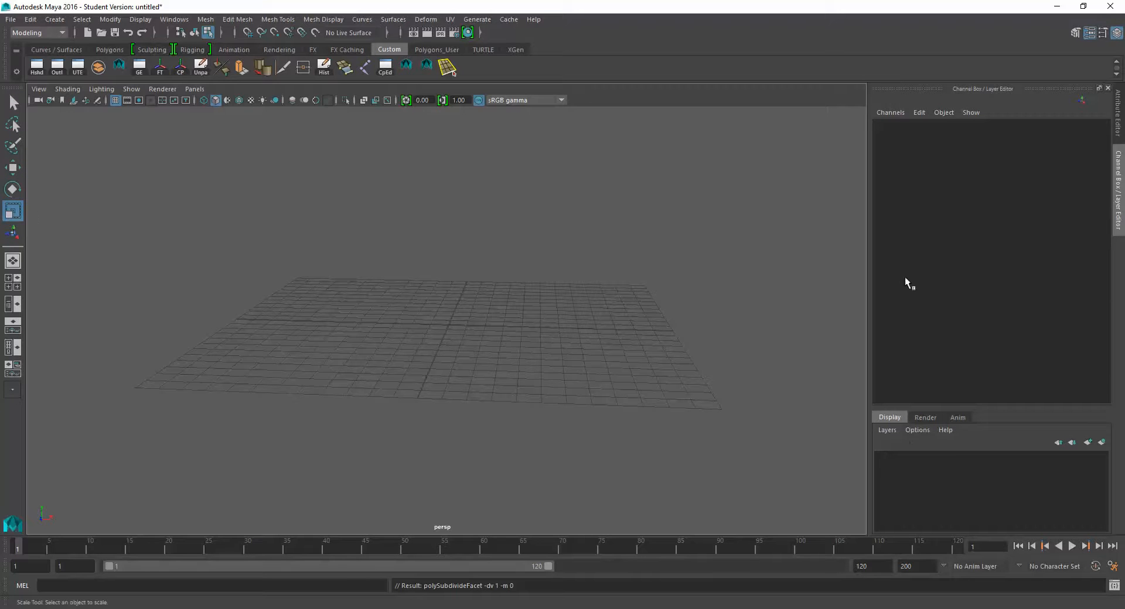
- Display the hotbox over the perspective view several times and examine its rows of menus
alt+drag(464, 281, 441, 275)
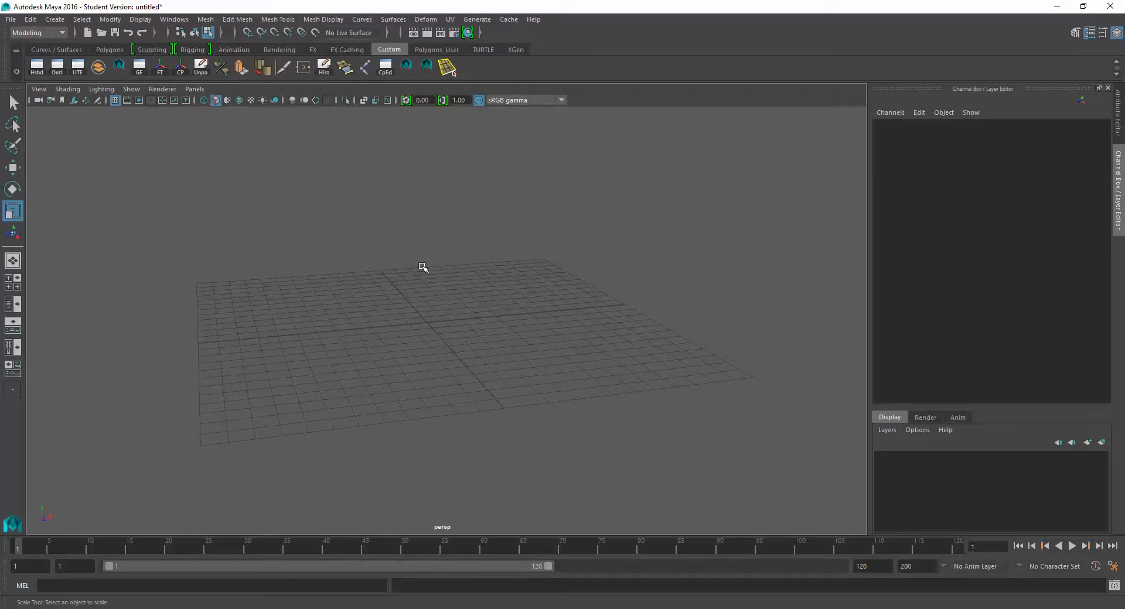
mouse_move(423, 266)
alt+mouse_down()
mouse_move(389, 254)
mouse_move(404, 257)
alt+mouse_up()
key(space)
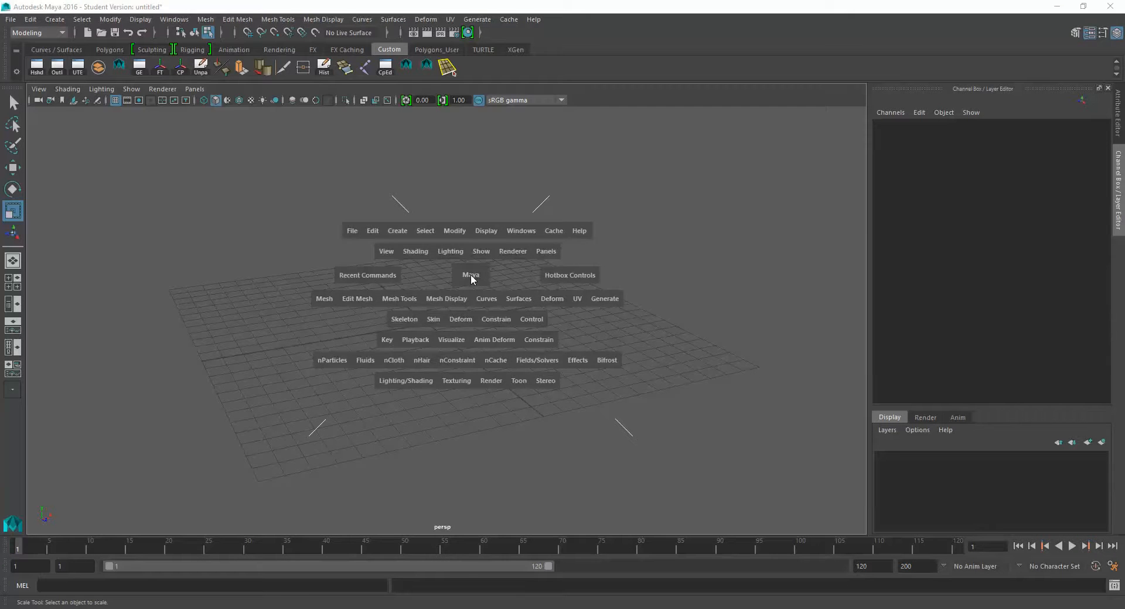
key(space)
key(space)
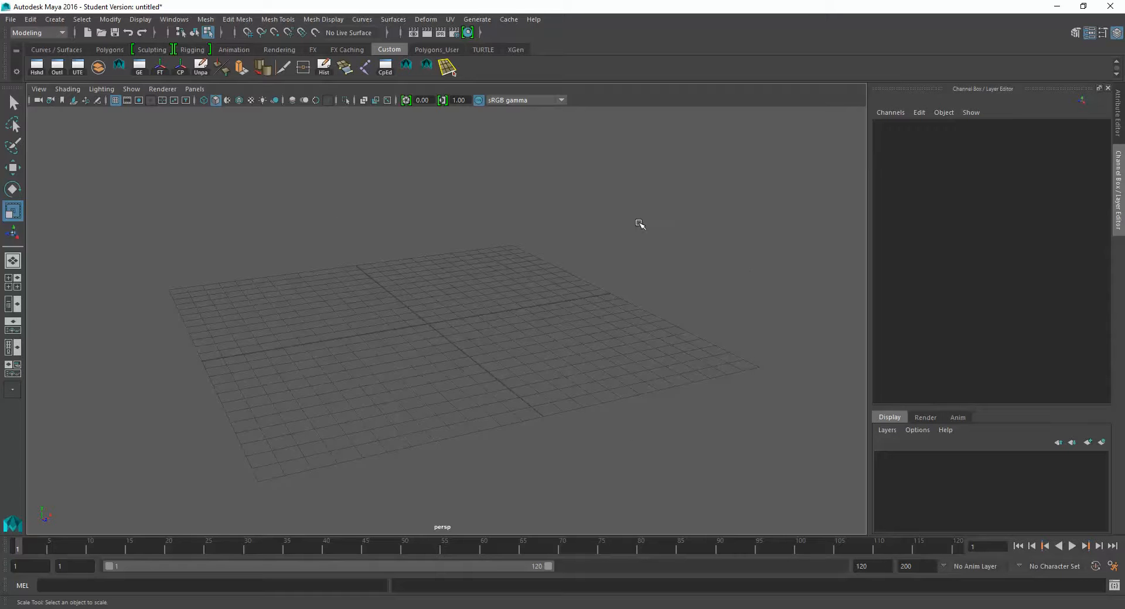
key(space)
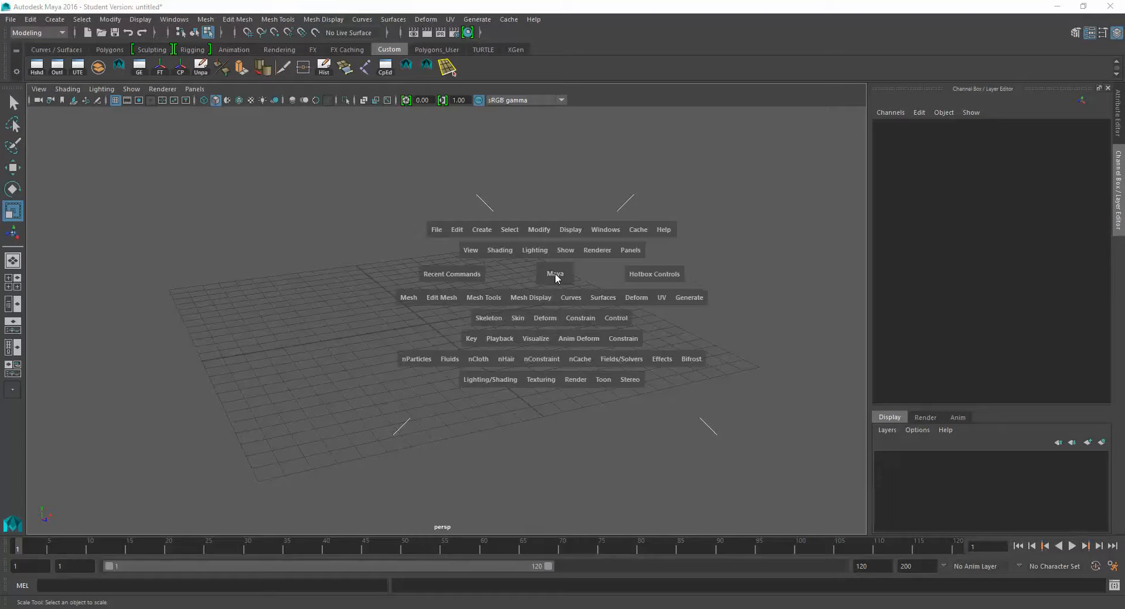
key(space)
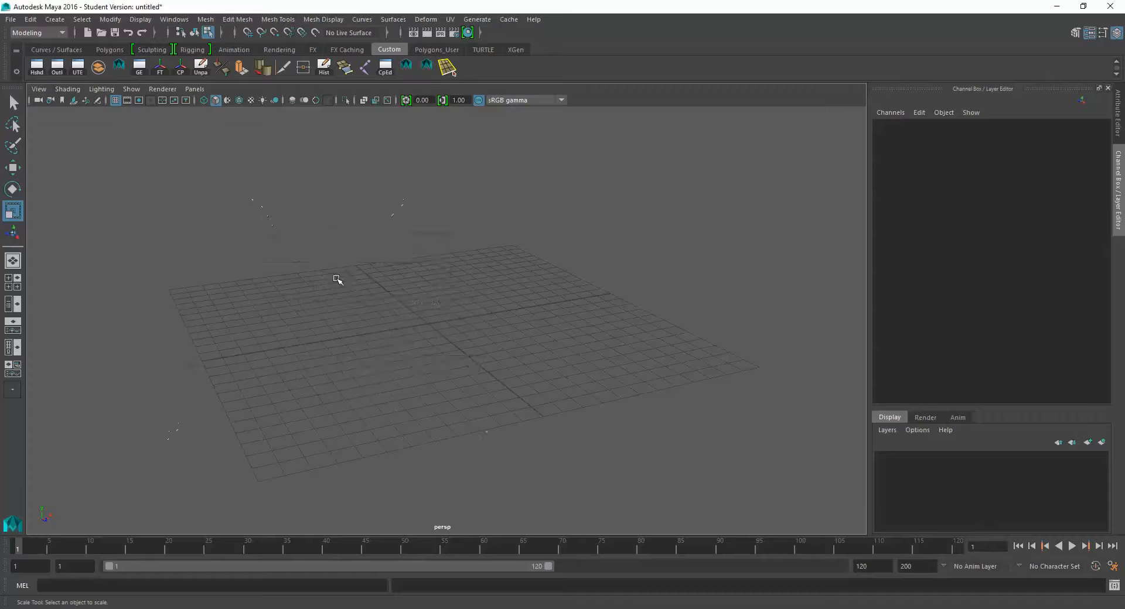
key(space)
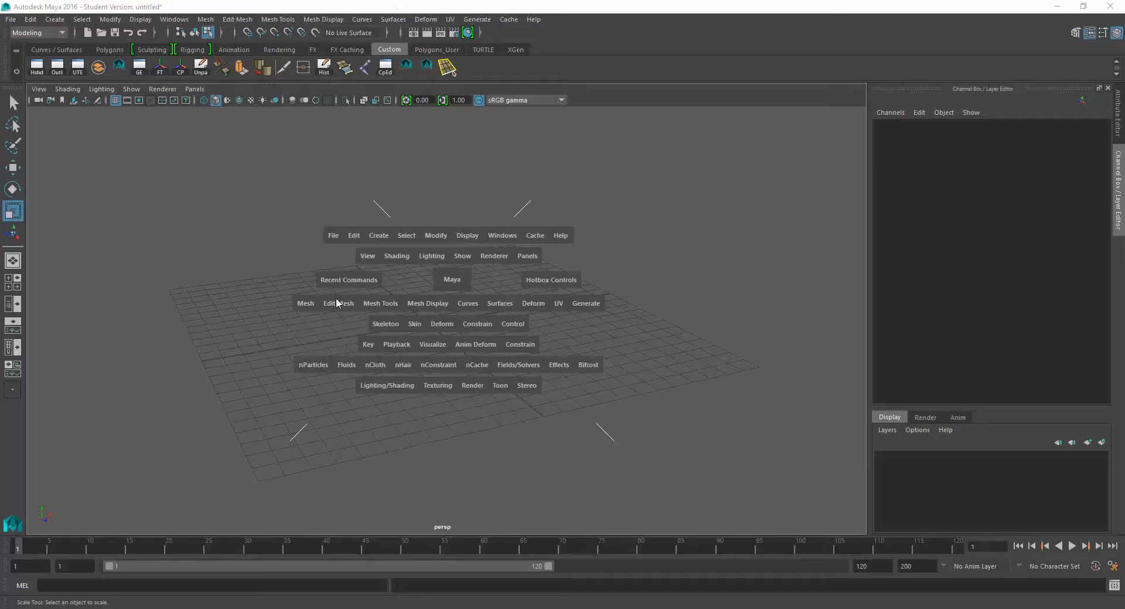
key(space)
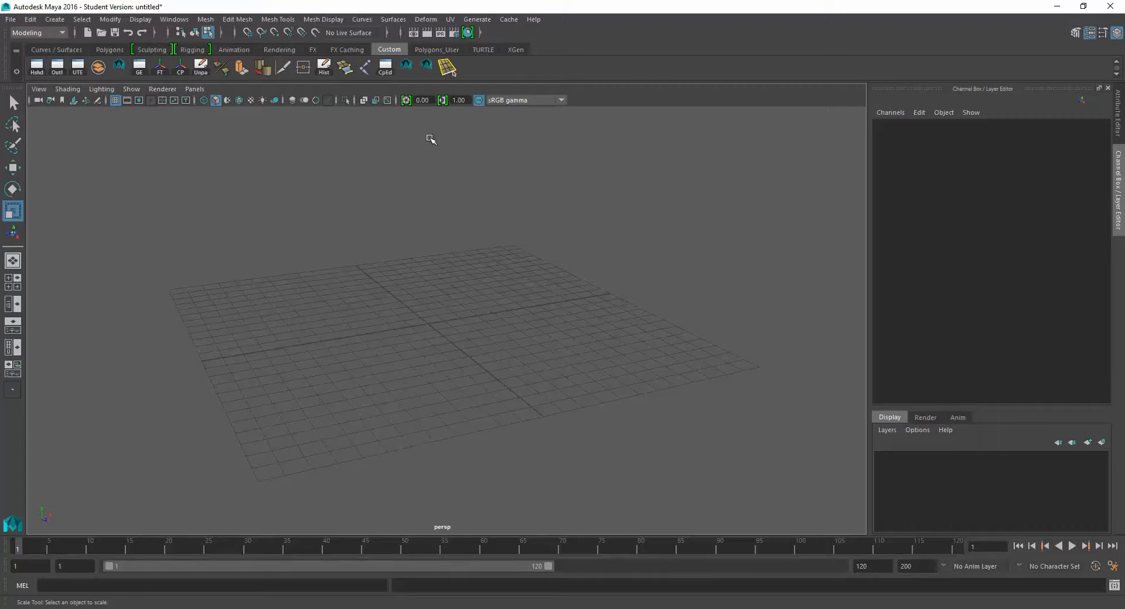
- Try creating a NURBS cylinder on the grid from the Curves / Surfaces shelf and undo the creation
click(103, 51)
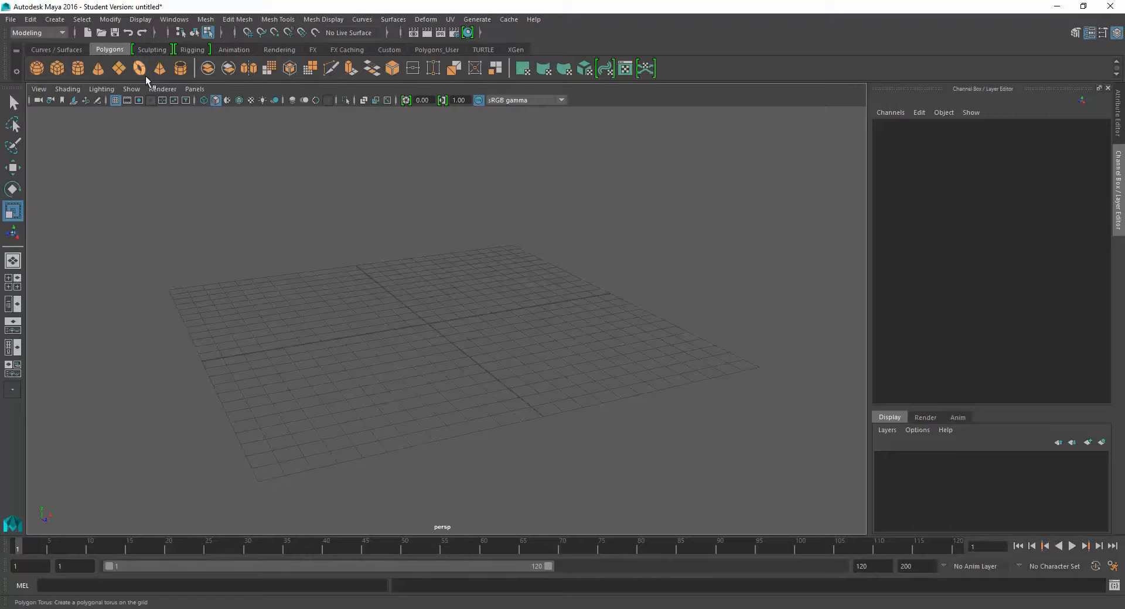
click(56, 70)
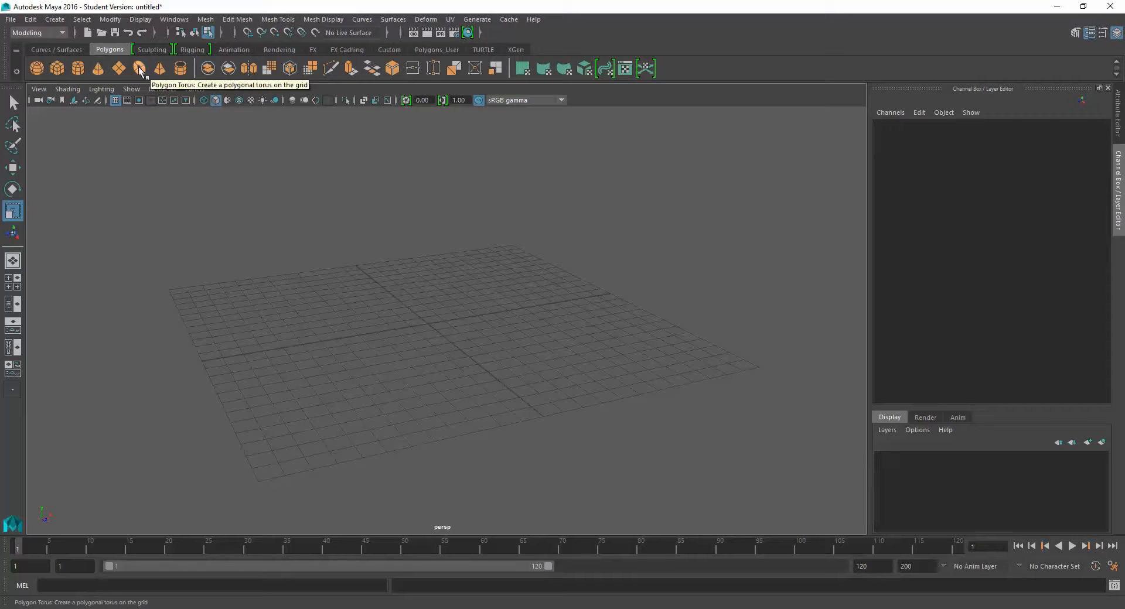
click(64, 50)
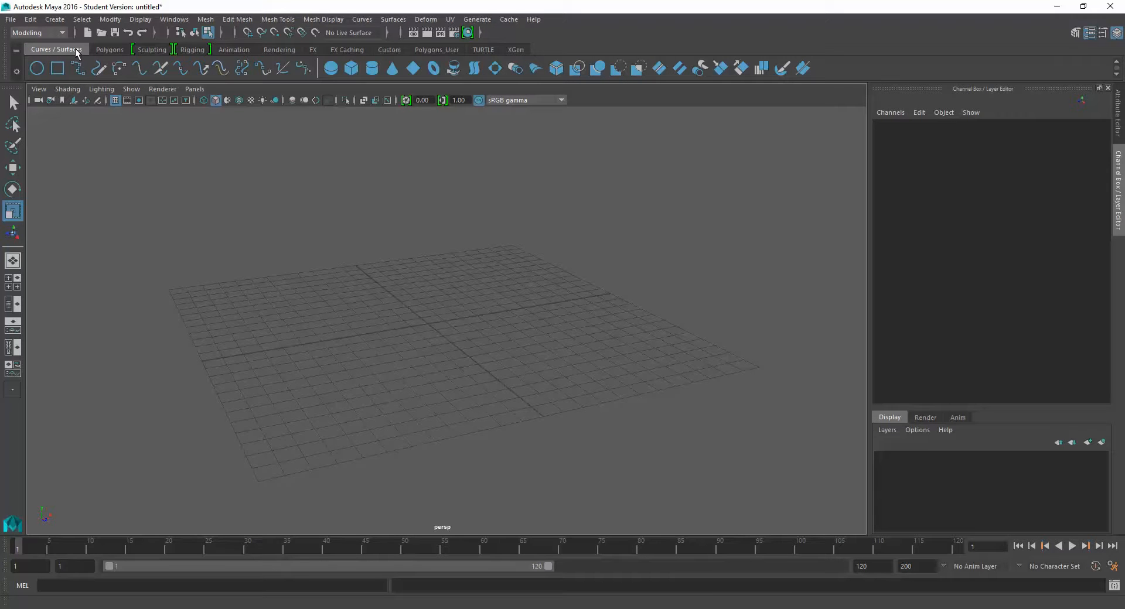
click(372, 70)
alt+drag(450, 319, 454, 342)
scroll(469, 338, up, 8)
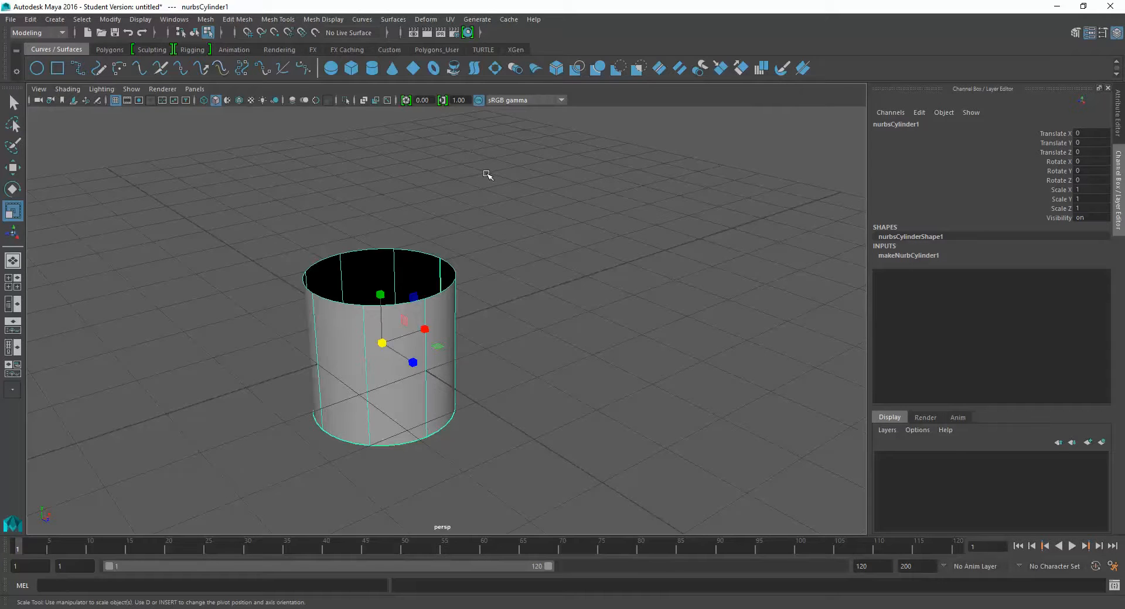
key(ctrl+z)
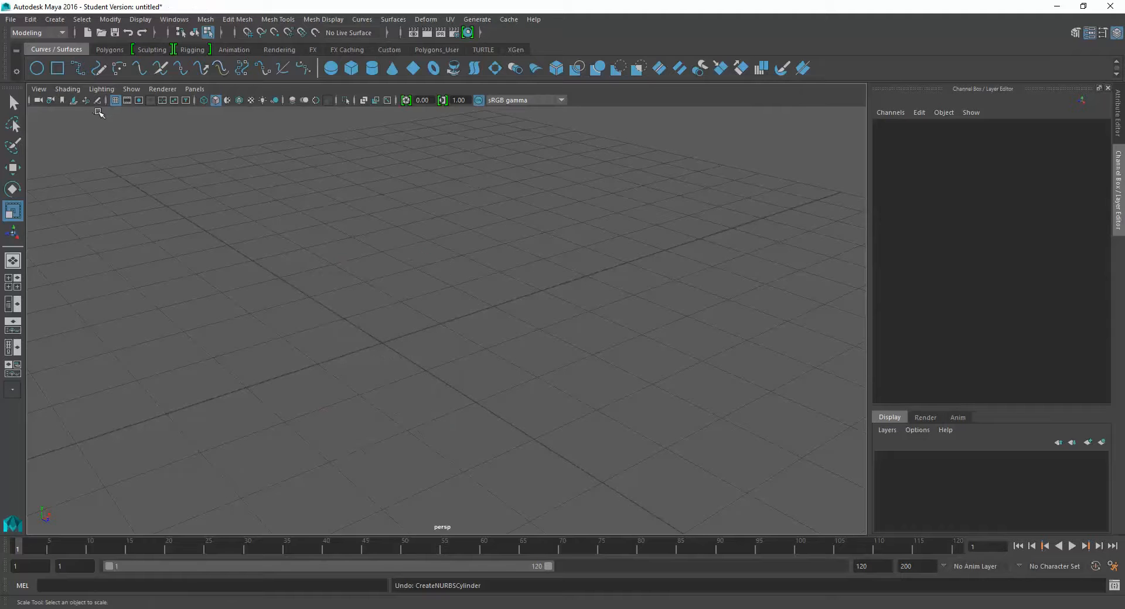
- Compare the Polygons and Curves / Surfaces shelves and create a polygon cube on the grid
click(112, 50)
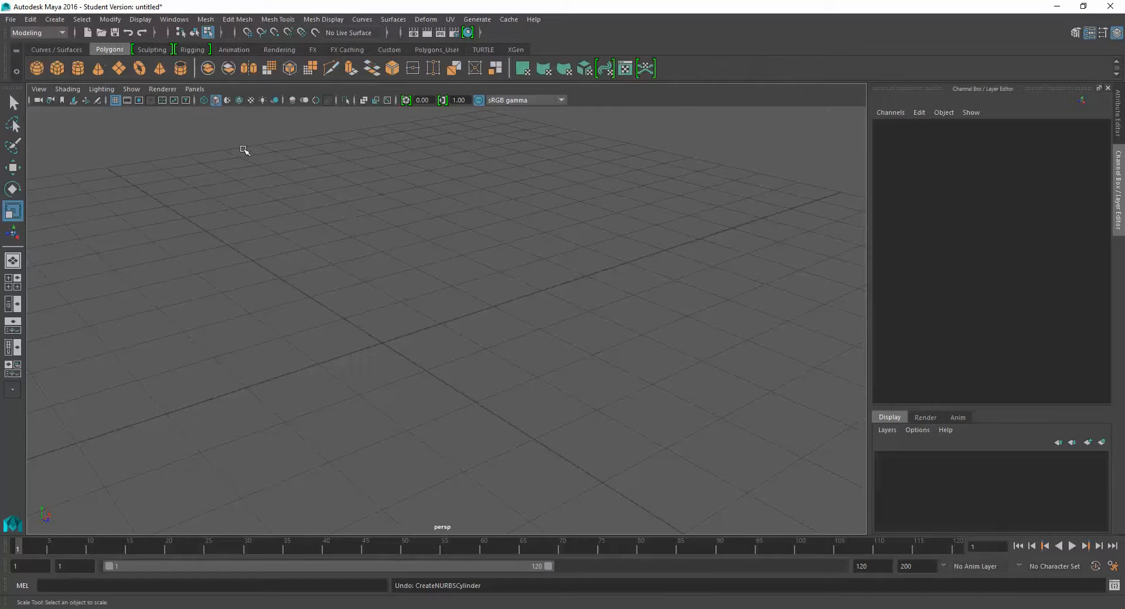
click(80, 50)
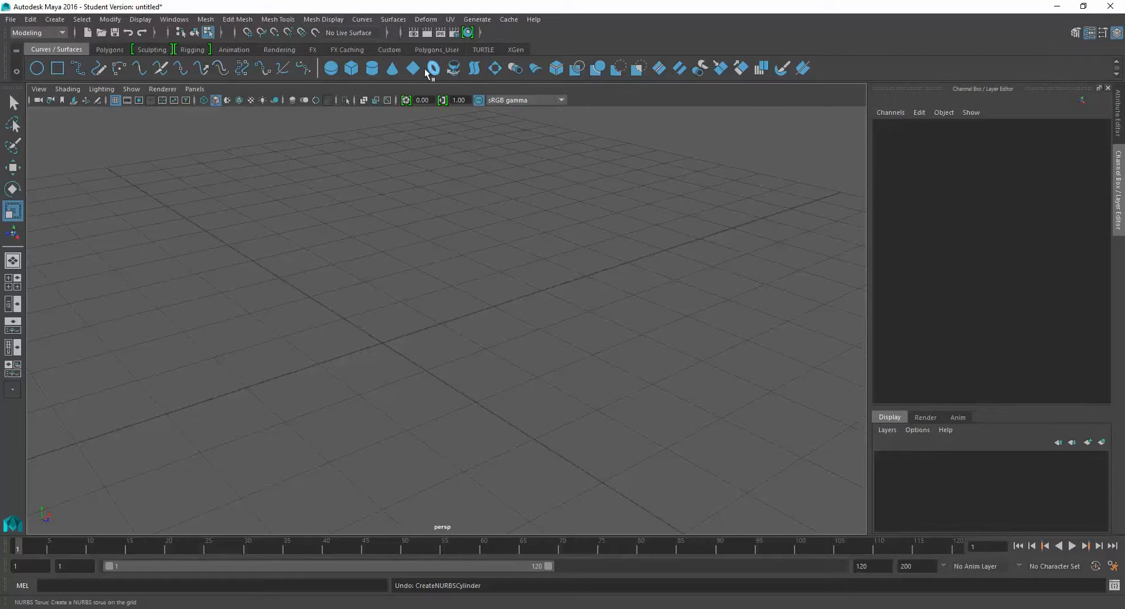
click(107, 50)
click(56, 70)
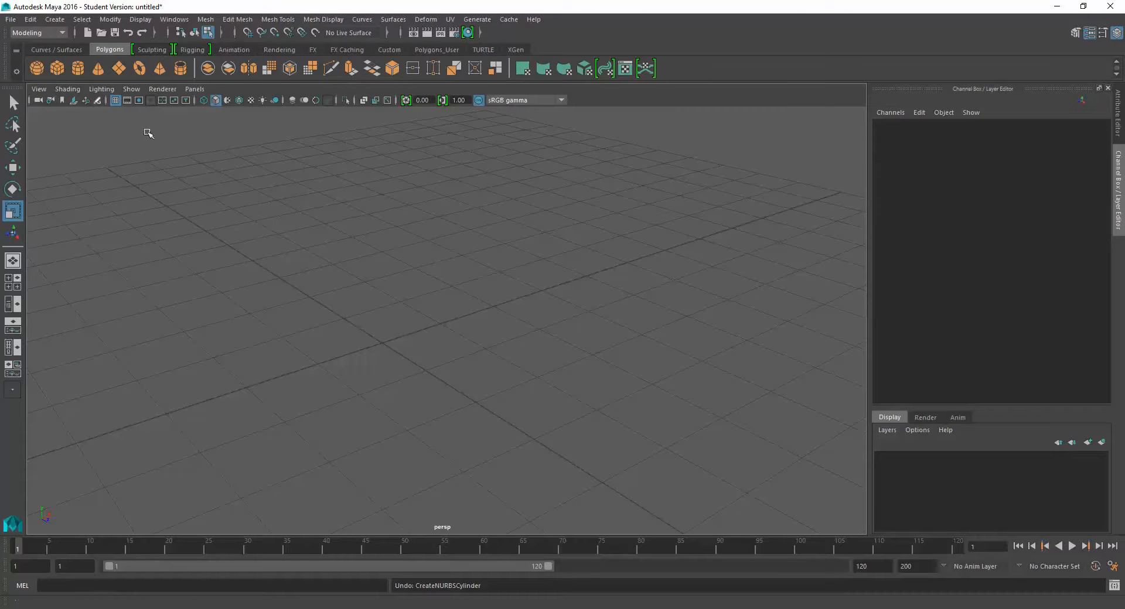
alt+middle_drag(442, 345, 493, 341)
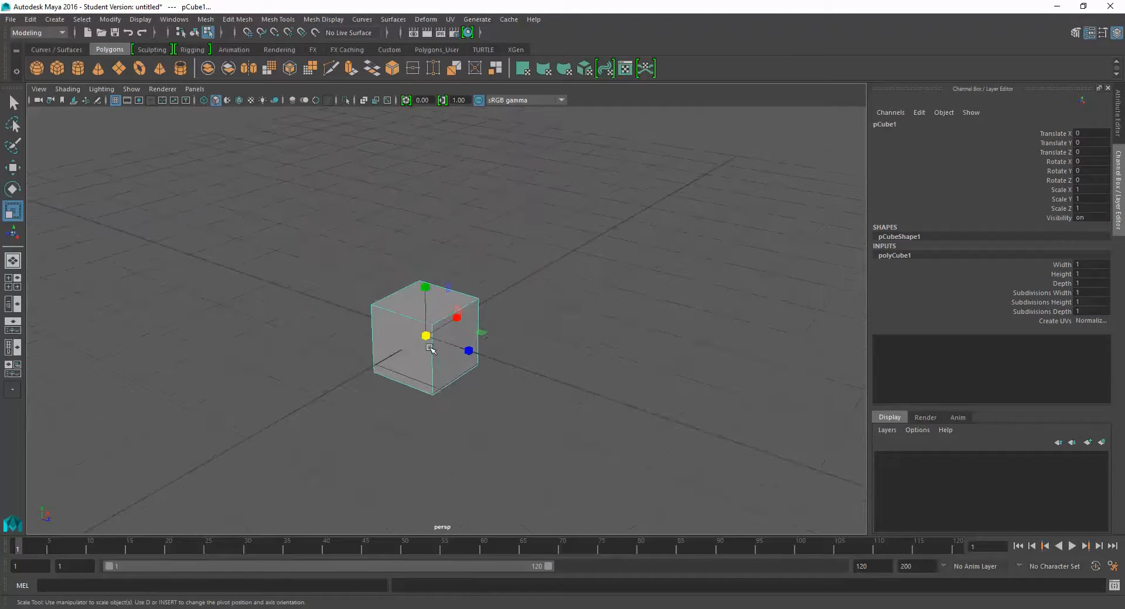
scroll(433, 346, up, 5)
alt+drag(433, 346, 331, 339)
alt+drag(405, 336, 406, 311)
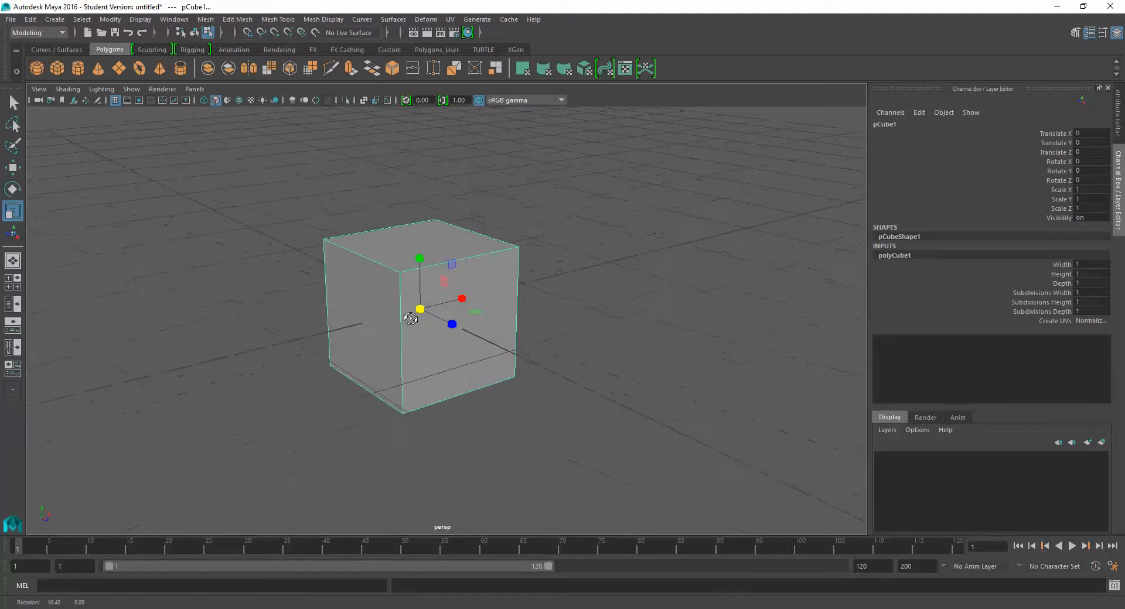
- Set the cube to selection by object type and switch it to selection by component type
right_click(479, 251)
click(194, 32)
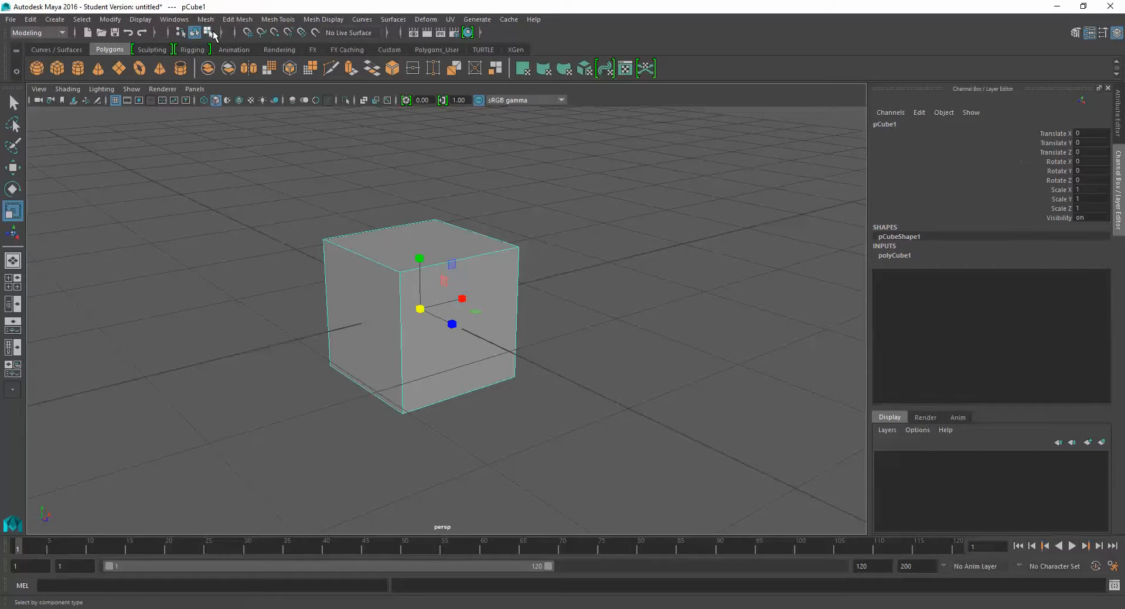
click(207, 32)
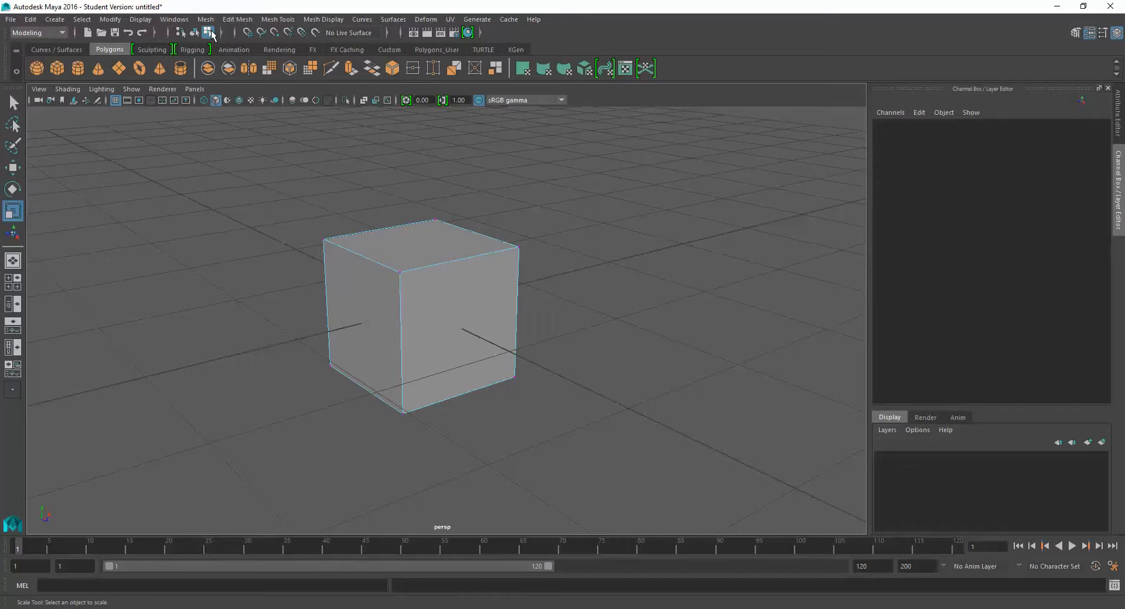
alt+drag(349, 269, 363, 269)
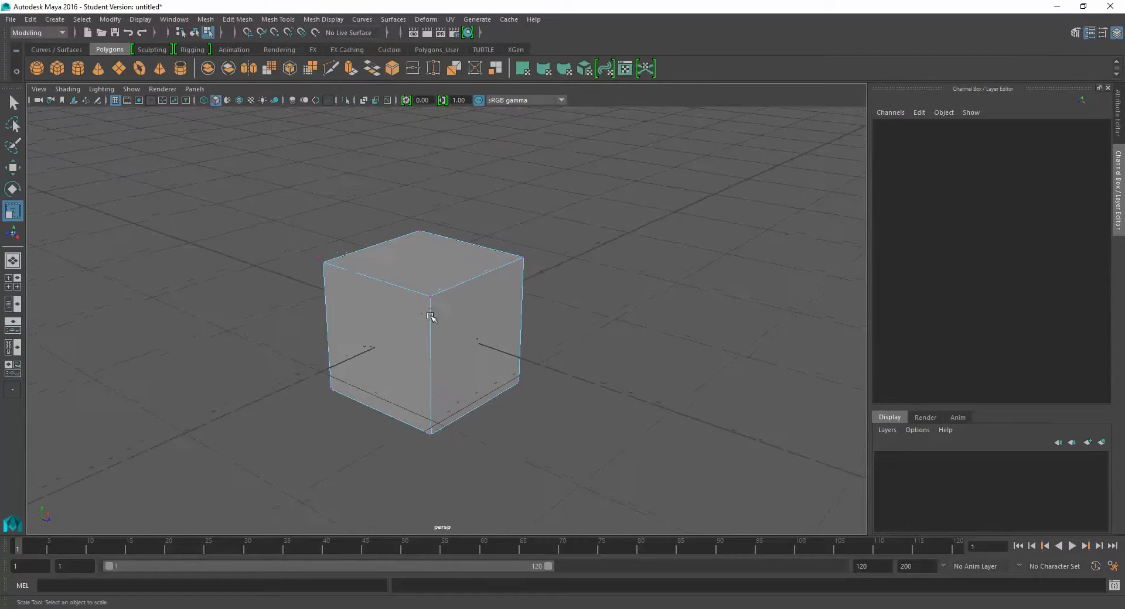
scroll(429, 308, up, 3)
alt+drag(433, 301, 576, 298)
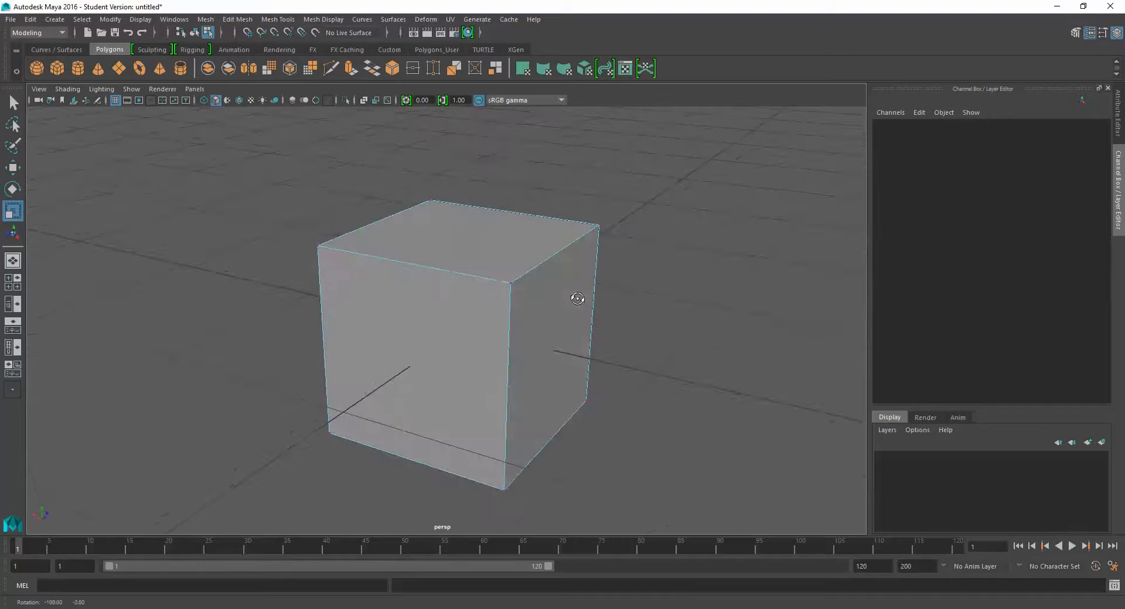
- Select one upper corner vertex of the cube, try moving it freely with the Move Tool, and undo the move
drag(332, 275, 357, 291)
key(w)
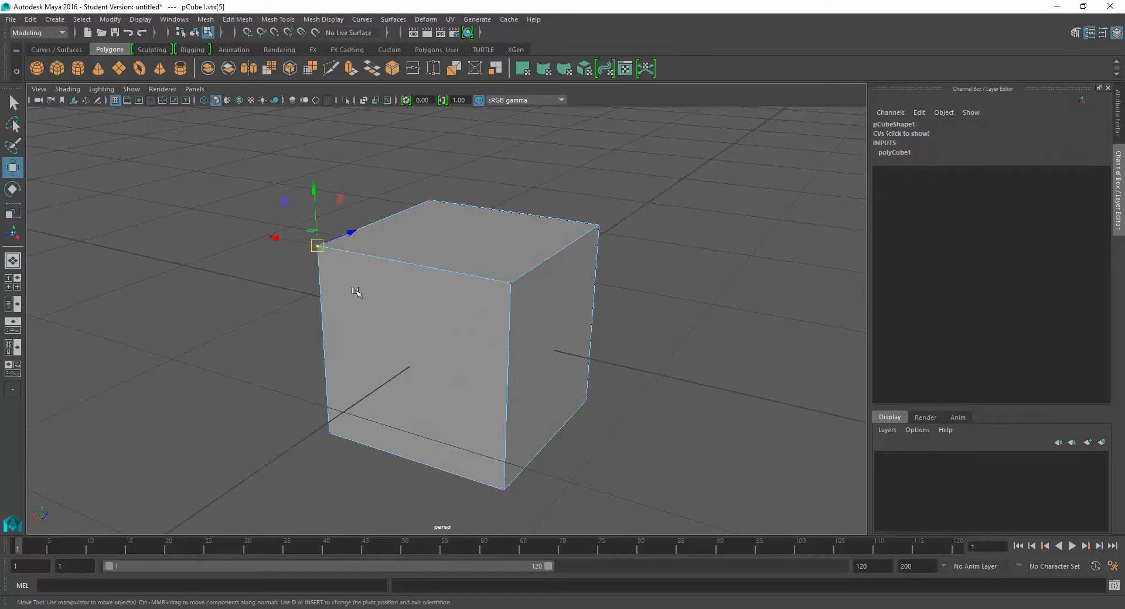
alt+drag(448, 291, 424, 302)
drag(311, 247, 278, 226)
key(ctrl+z)
- Expand the component selection filters, enable parm points, and select the UV point at the cube's upper corner
alt+drag(590, 274, 472, 235)
right_click(472, 234)
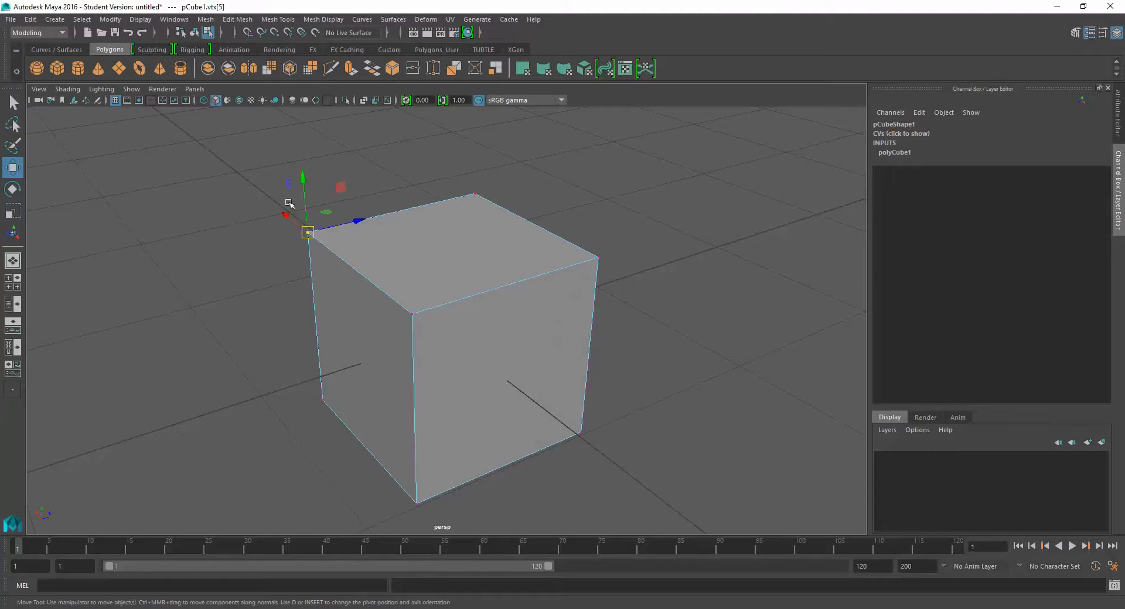
right_click(495, 232)
click(224, 33)
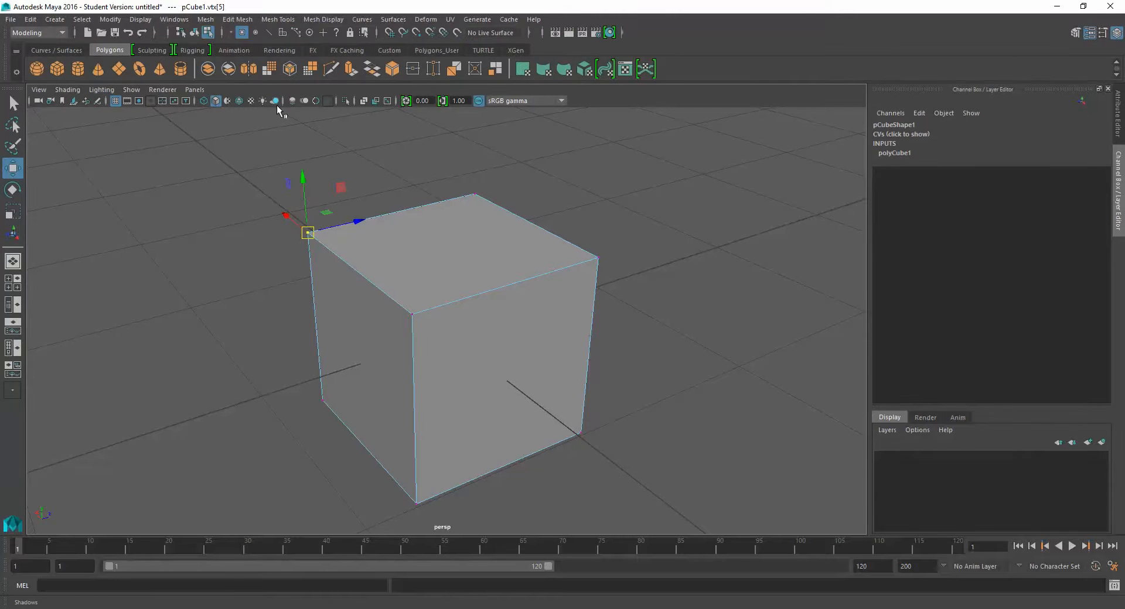
click(255, 33)
click(309, 232)
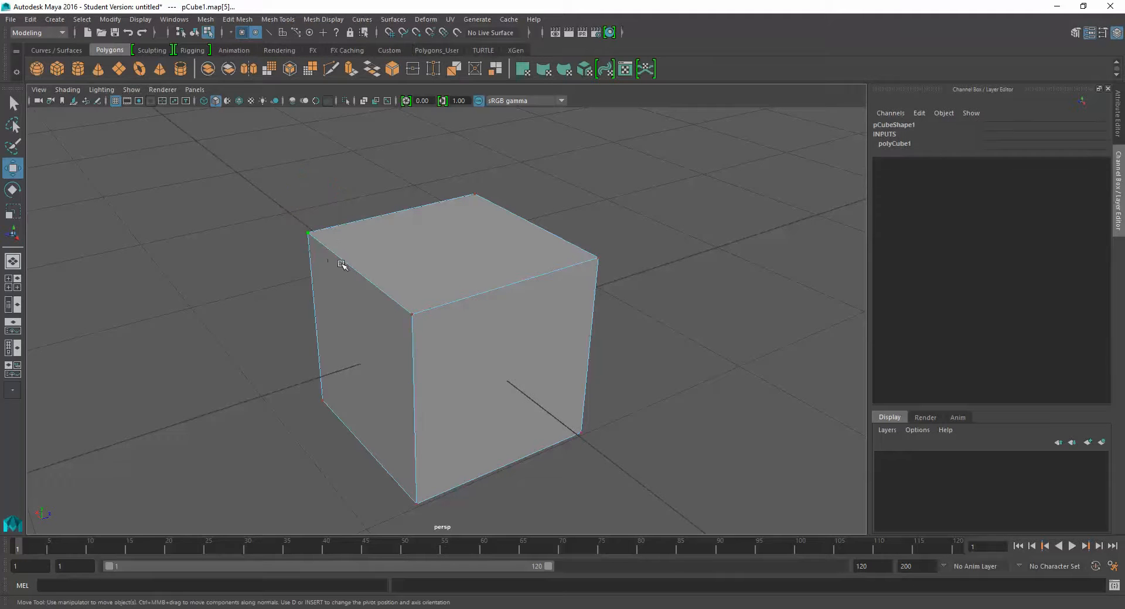
alt+drag(342, 258, 352, 138)
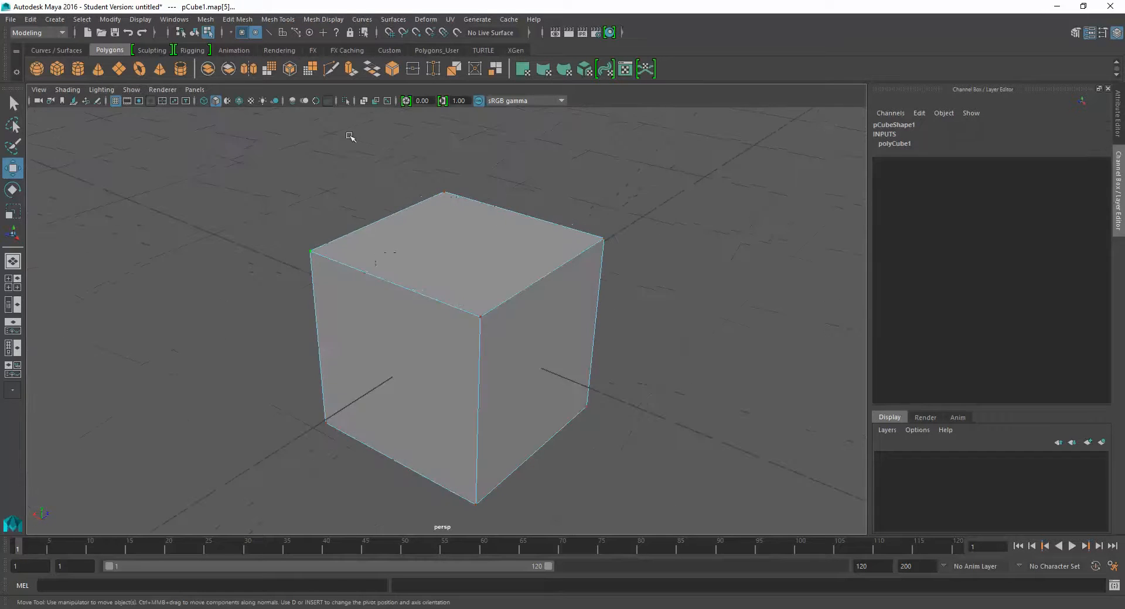
- Enable line components in the selection filters and select one upper edge of the cube
click(268, 33)
click(389, 283)
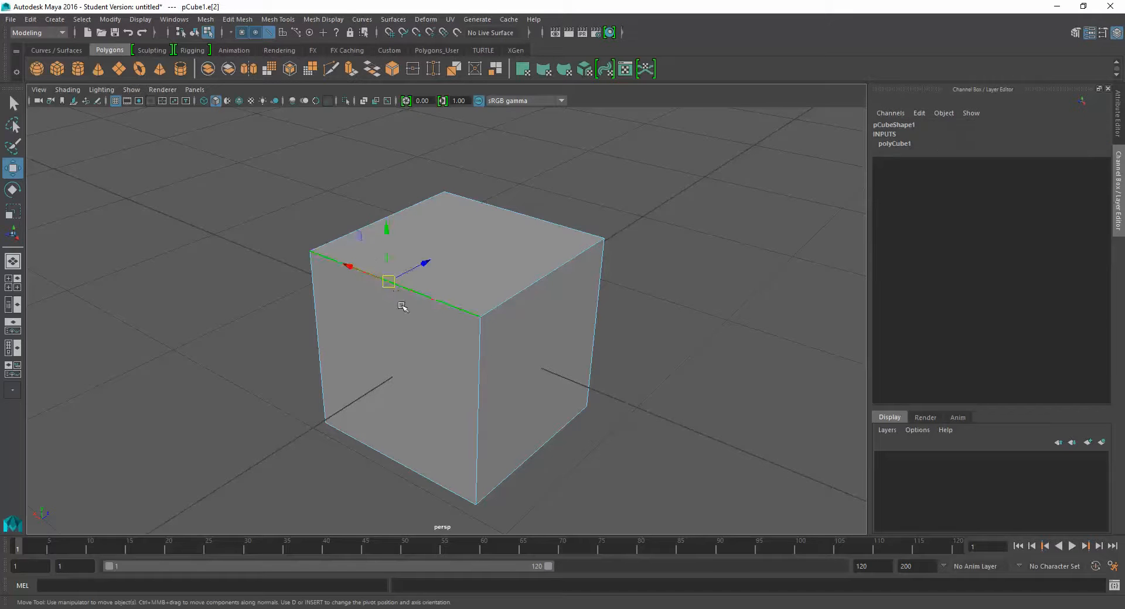
alt+drag(402, 306, 412, 285)
- Enable face components, pick the cube's top face, and switch the added component filters off again
click(281, 32)
click(455, 252)
click(282, 32)
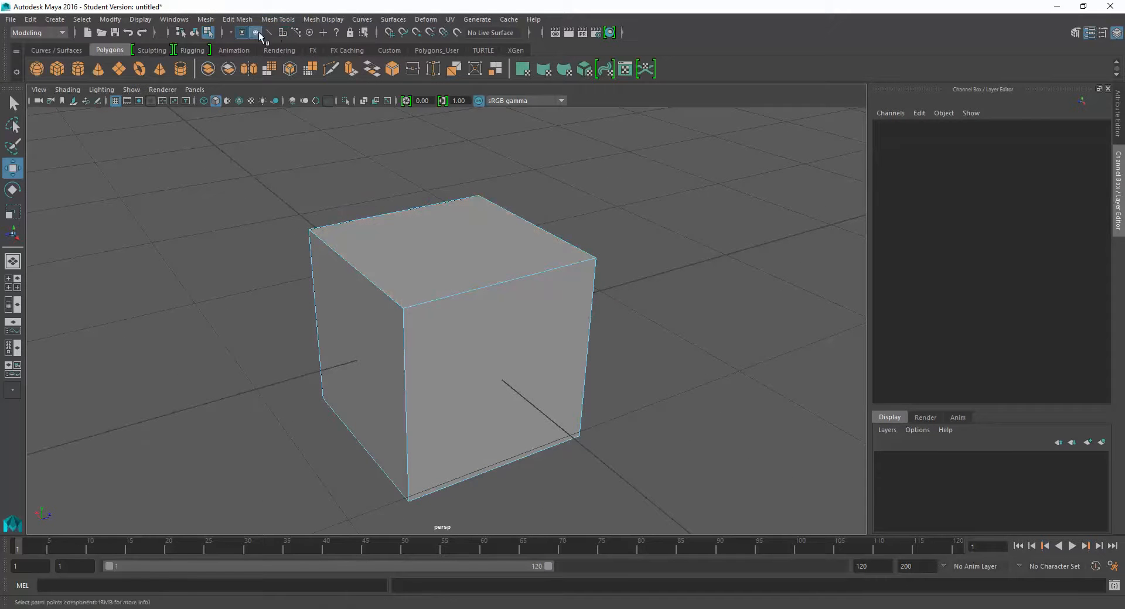
click(232, 32)
click(243, 32)
- Switch the cube to Vertex mode through its marking menu and select two of its upper corner vertices in turn
alt+drag(417, 225, 415, 228)
right_click(416, 228)
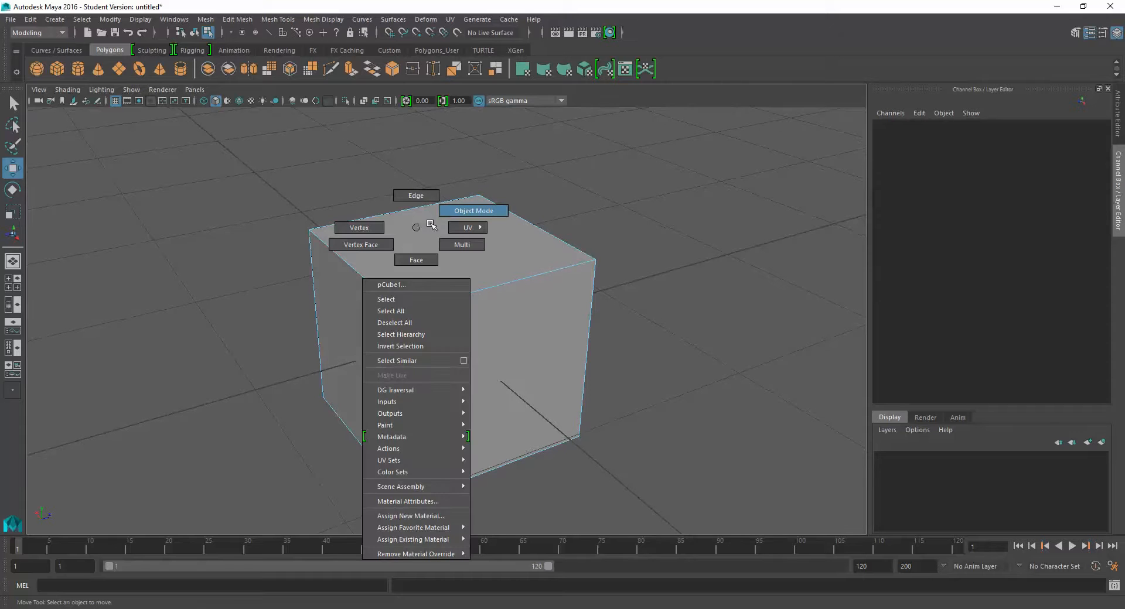
click(381, 230)
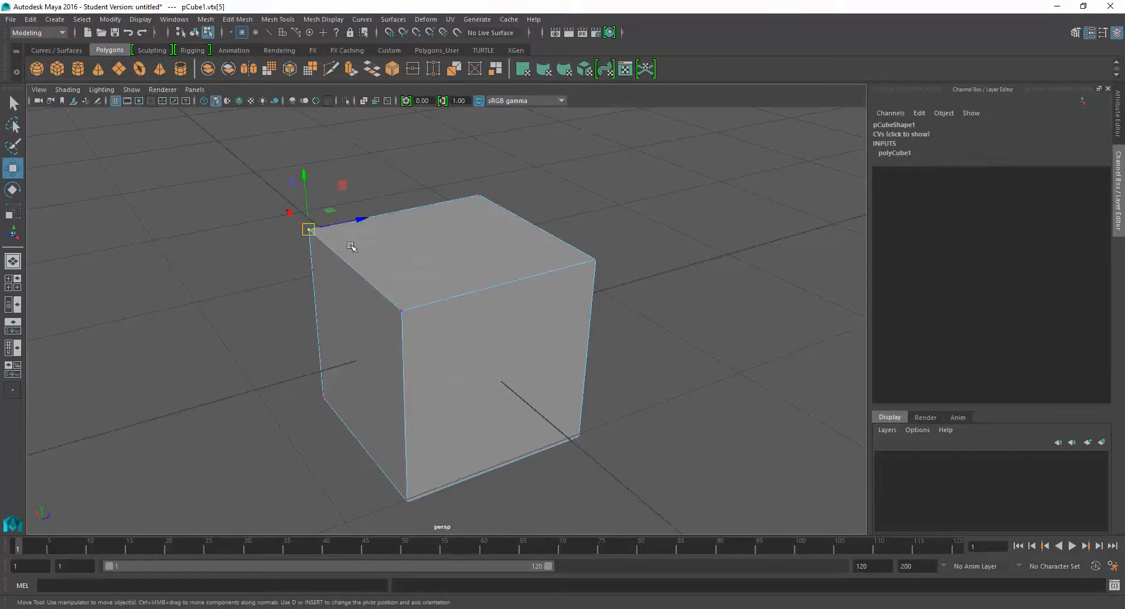
alt+drag(425, 257, 415, 251)
drag(464, 169, 554, 220)
- Switch the cube to Edge mode through its marking menu and select a rear upper edge
right_click(442, 253)
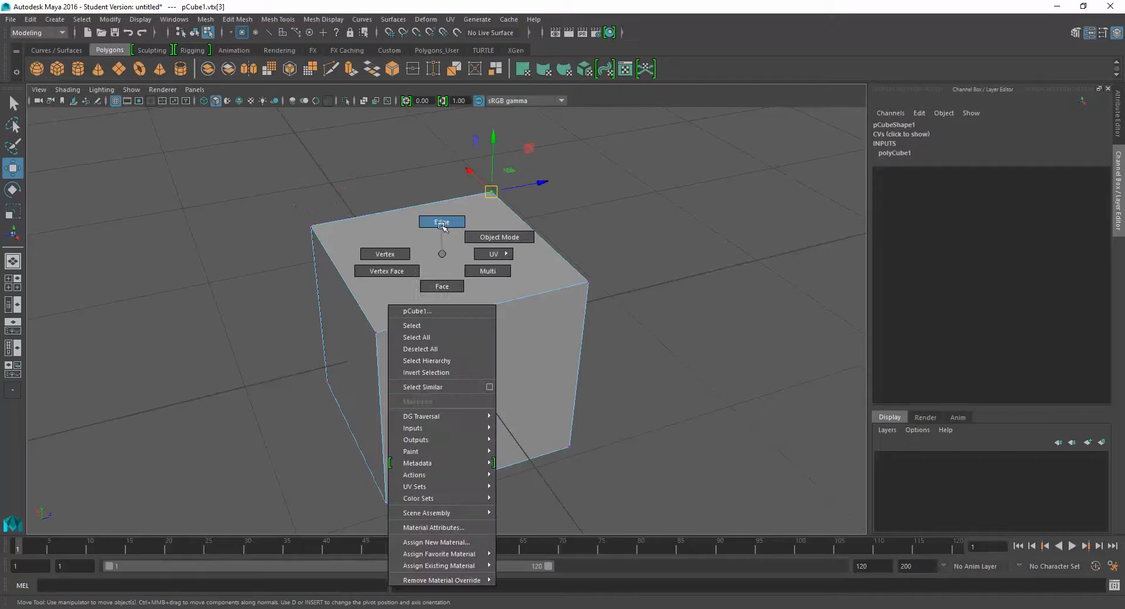
click(442, 222)
click(413, 205)
alt+drag(467, 253, 419, 252)
- Switch the cube to Face mode and select its top face
right_drag(440, 244, 440, 271)
click(431, 246)
alt+drag(430, 246, 404, 245)
- Return the cube to Object Mode through its marking menu and select the whole cube
right_click(378, 244)
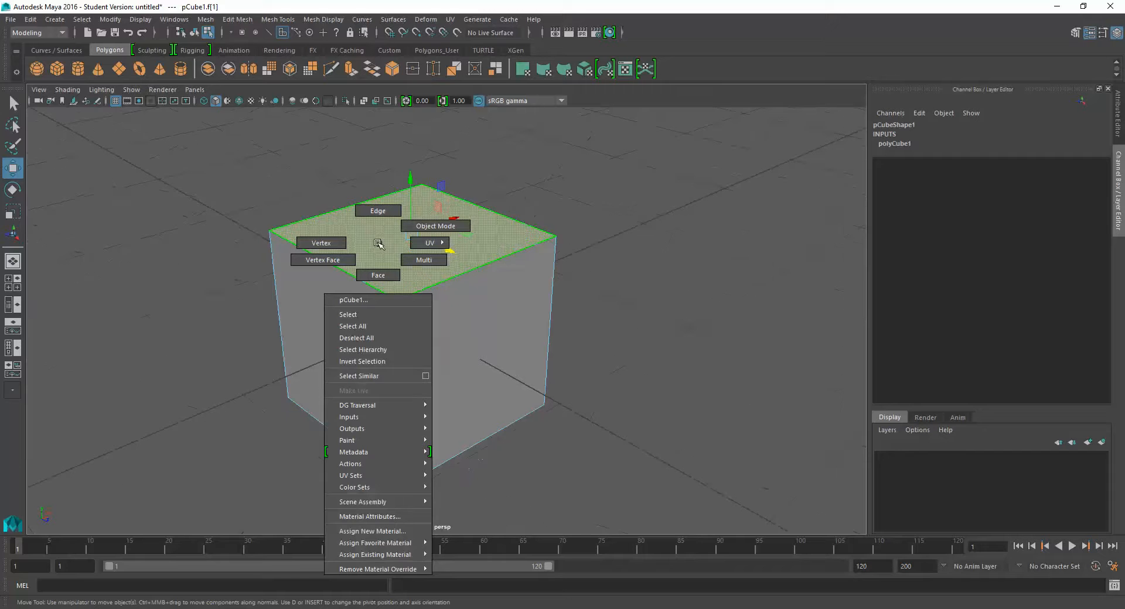
click(435, 226)
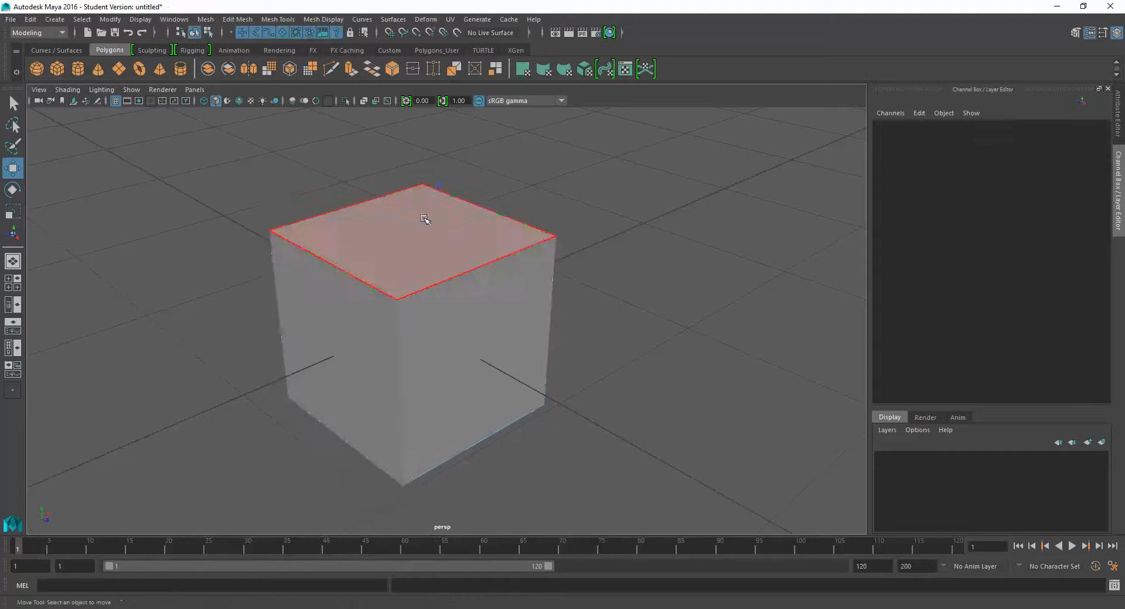
click(451, 226)
alt+drag(473, 259, 557, 244)
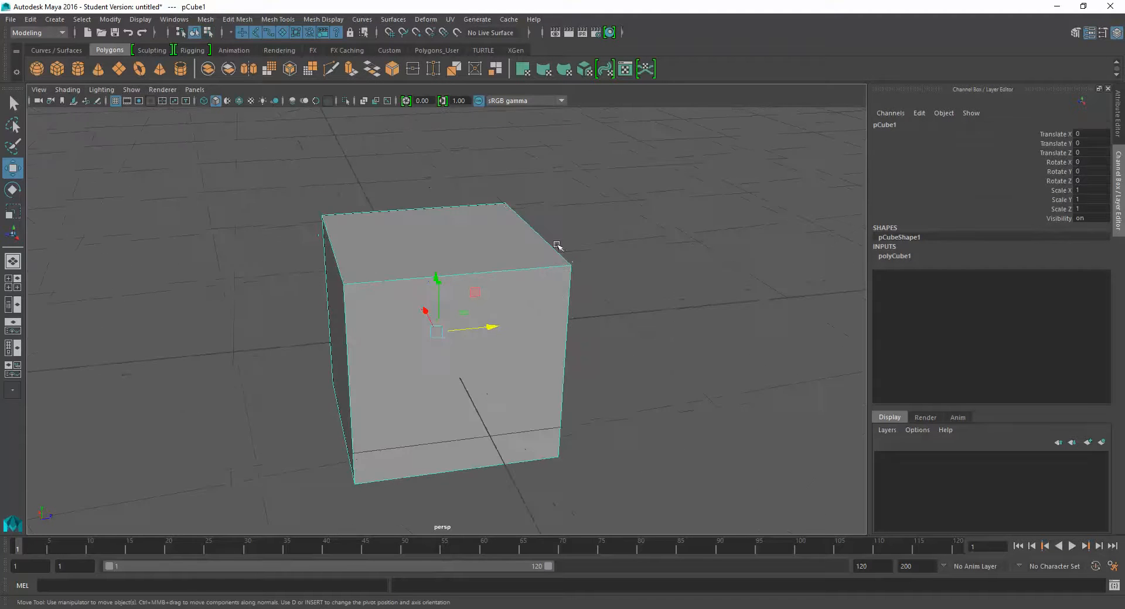
alt+drag(453, 188, 509, 276)
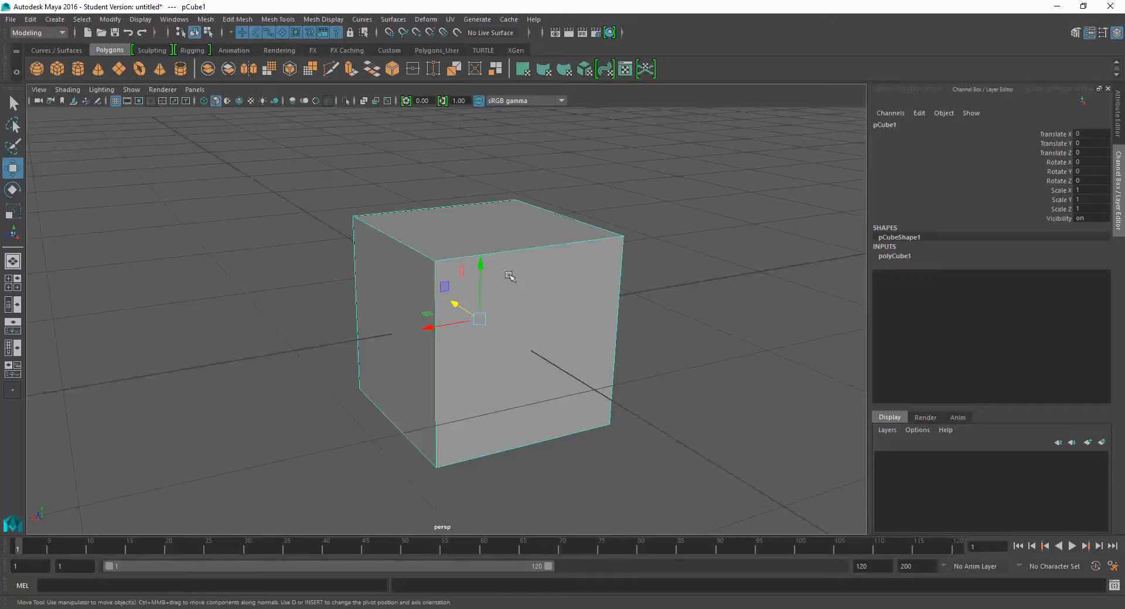
alt+drag(517, 330, 539, 265)
click(500, 200)
alt+drag(432, 227, 462, 252)
click(428, 235)
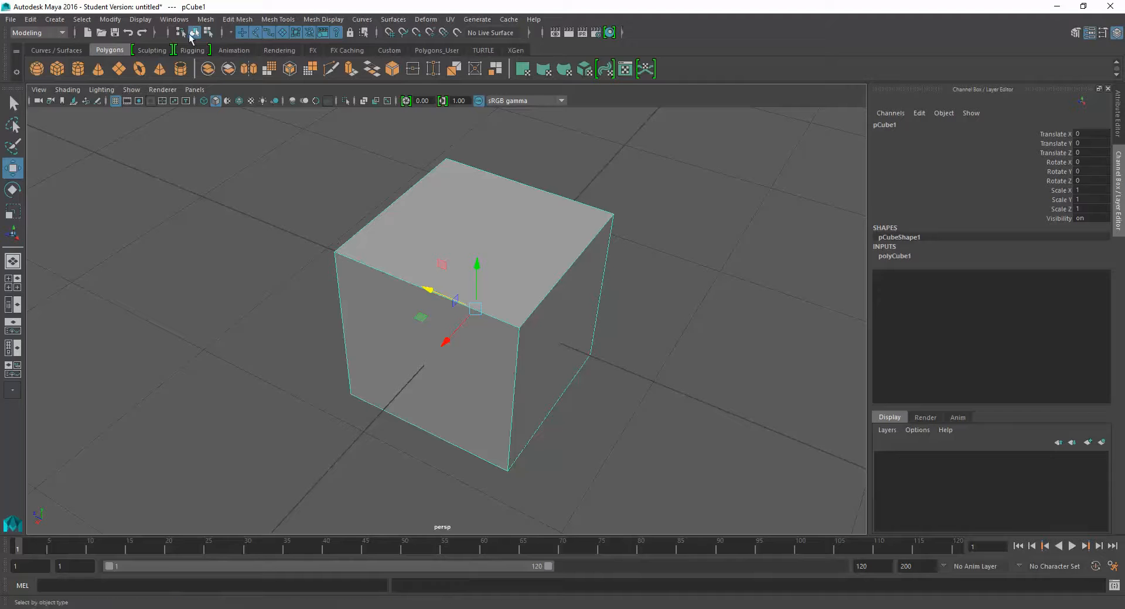
- Switch back to selection by component type and select the cube's side and top faces one after another
click(208, 32)
alt+drag(487, 368, 458, 353)
click(442, 346)
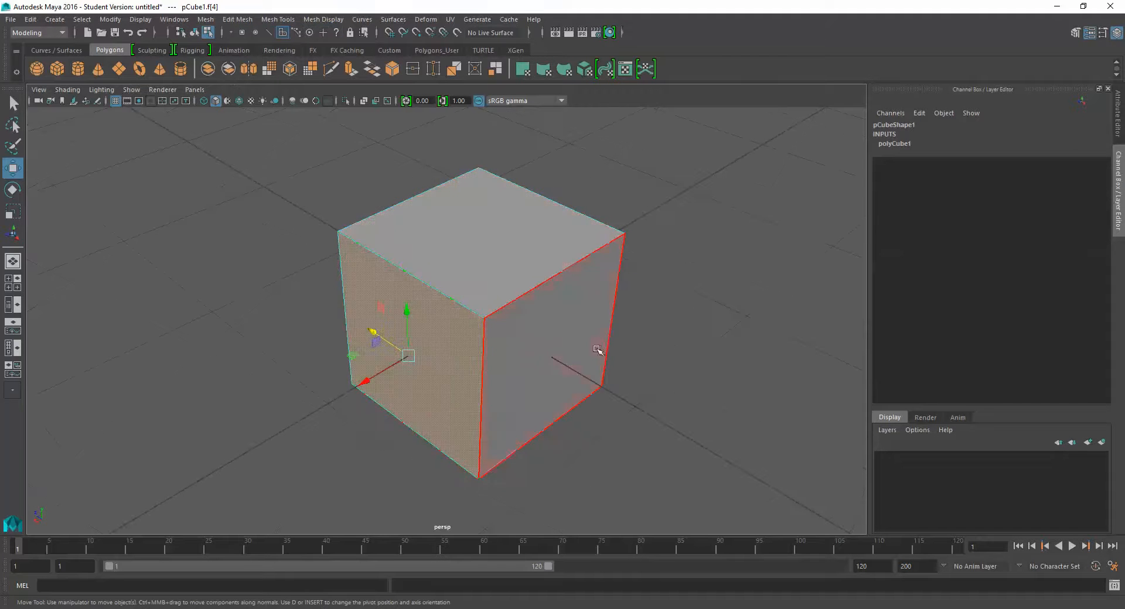
click(598, 347)
click(527, 265)
alt+drag(663, 284, 565, 281)
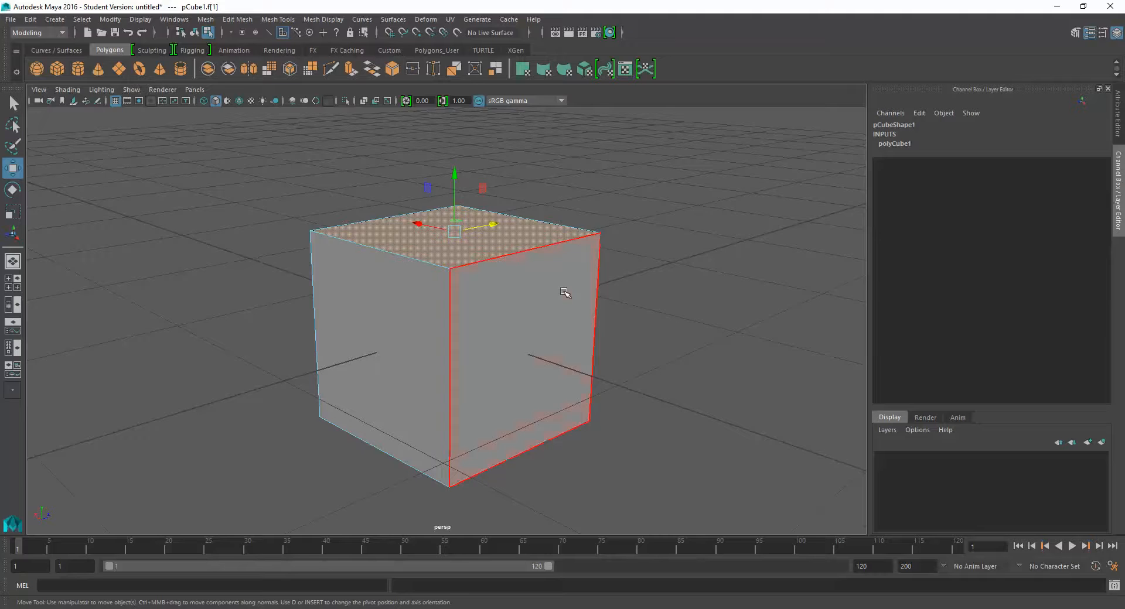
click(567, 295)
alt+drag(645, 305, 463, 258)
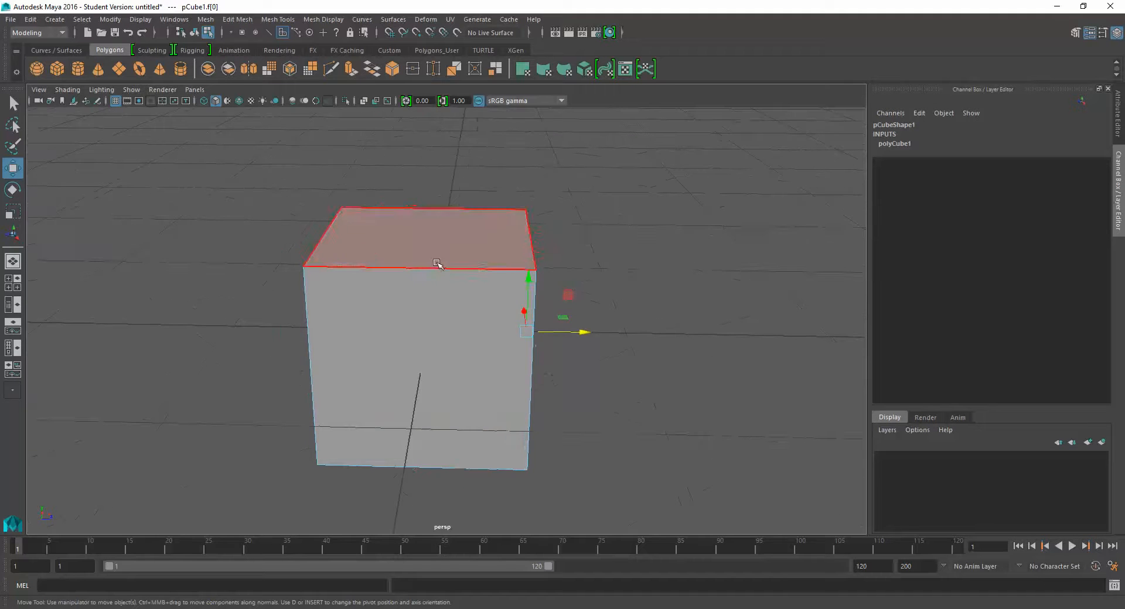
click(439, 260)
- Select another side face of the cube, try moving it freely with the Move Tool, and undo the move
alt+drag(425, 300, 575, 292)
click(427, 326)
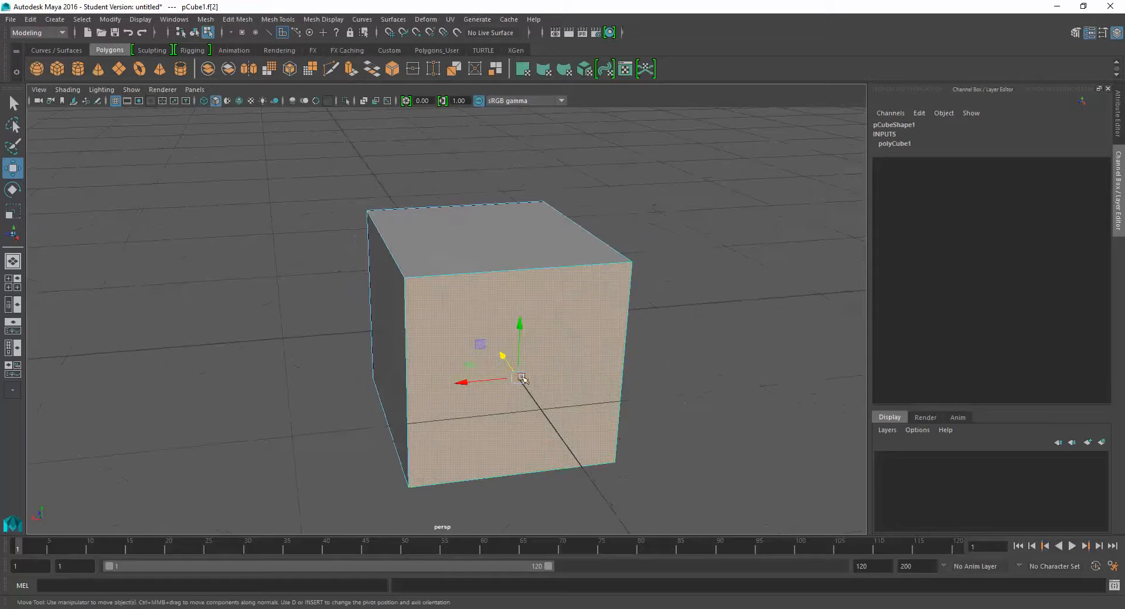
drag(519, 378, 467, 361)
key(ctrl+z)
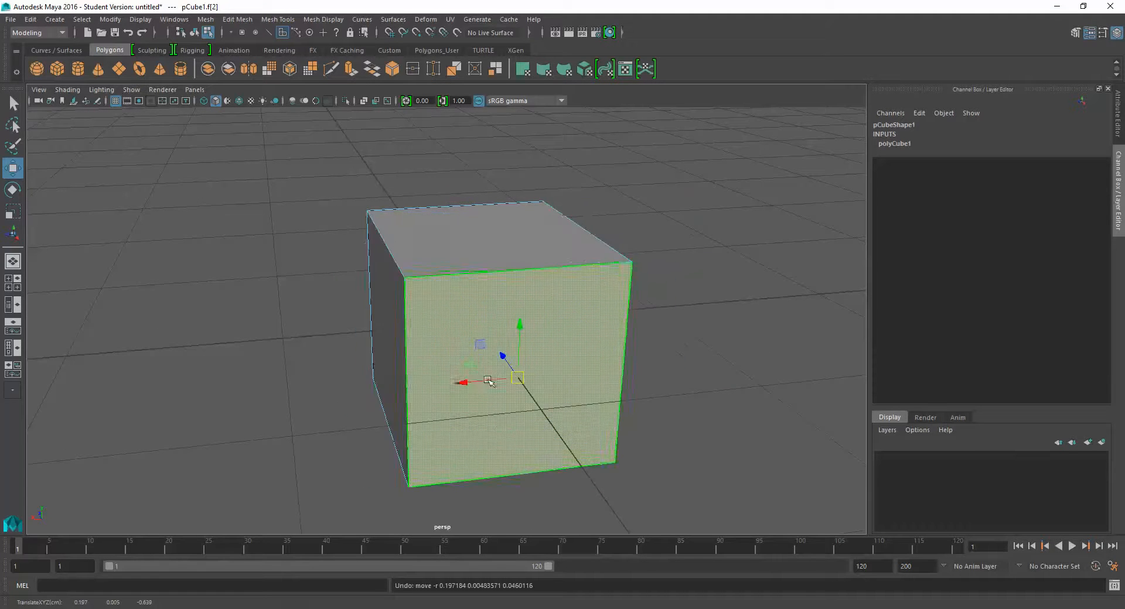
- Switch the cube to Edge mode, select two of its top edges in turn, try moving the second freely, and undo the move
right_drag(479, 242, 477, 212)
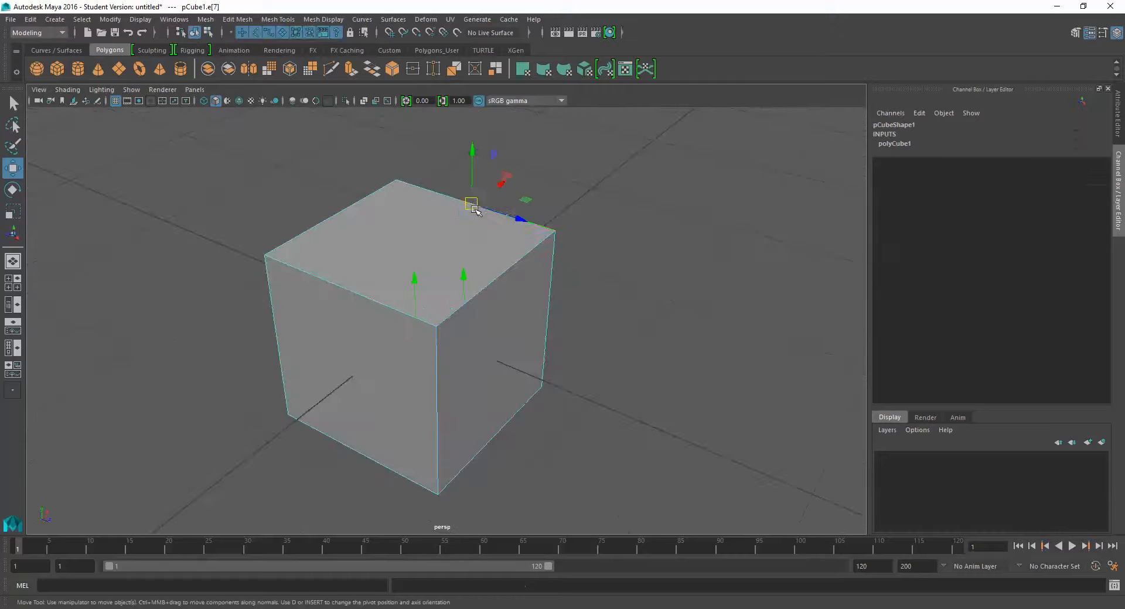
click(357, 219)
alt+drag(393, 253, 422, 249)
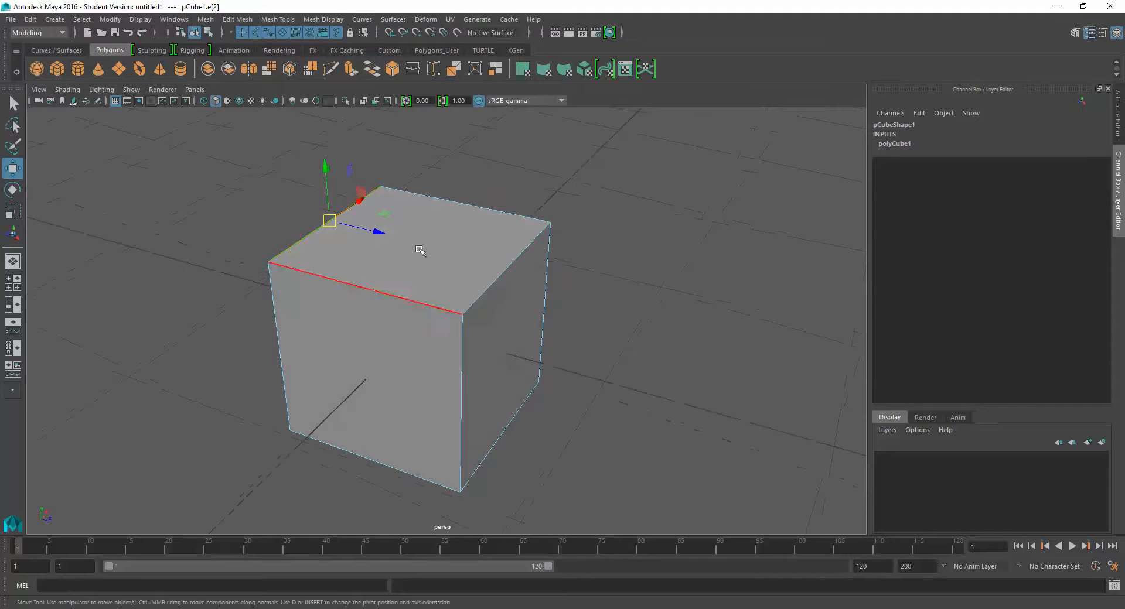
drag(330, 222, 257, 204)
key(ctrl+z)
alt+drag(380, 232, 425, 255)
- Choose Edge mode again, switch to hierarchy selection to clear the selected edge, and return to selection by object type
right_click(423, 253)
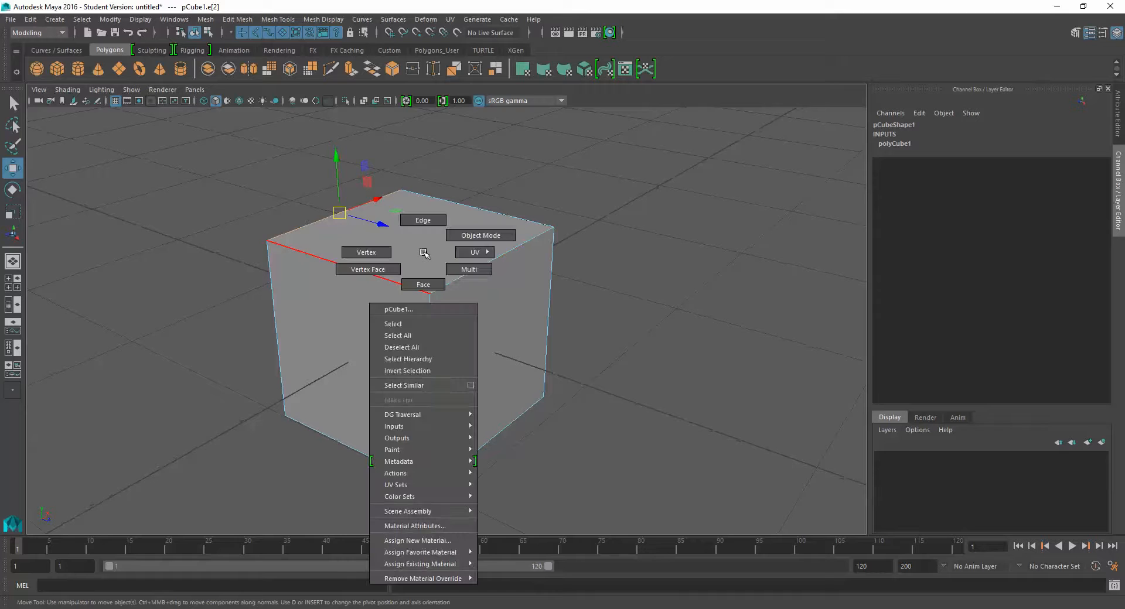
click(426, 220)
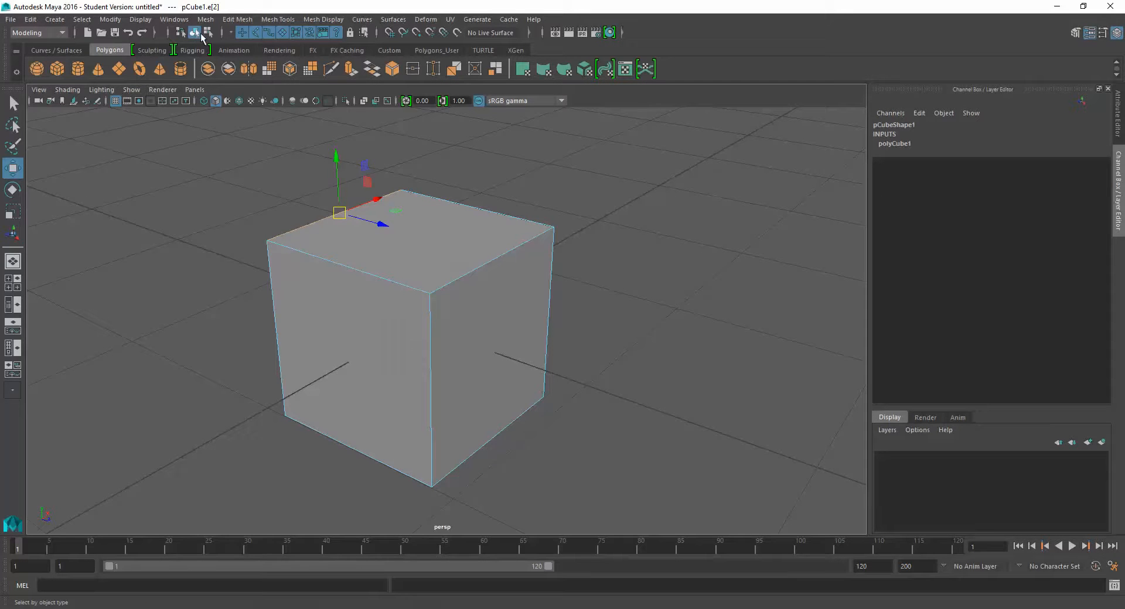
click(180, 33)
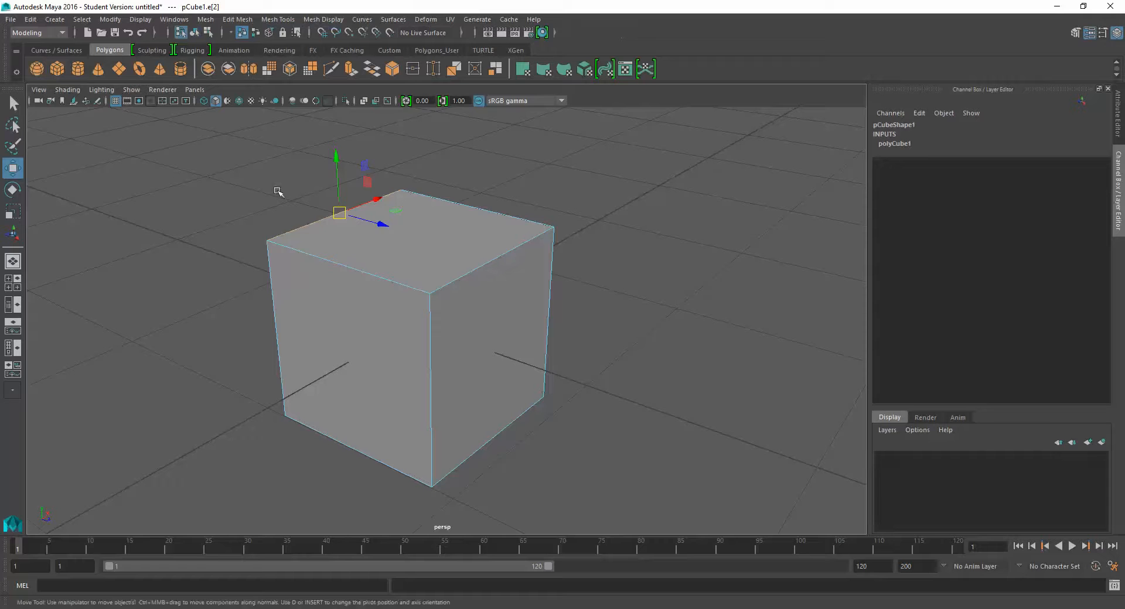
click(276, 190)
click(292, 254)
click(195, 32)
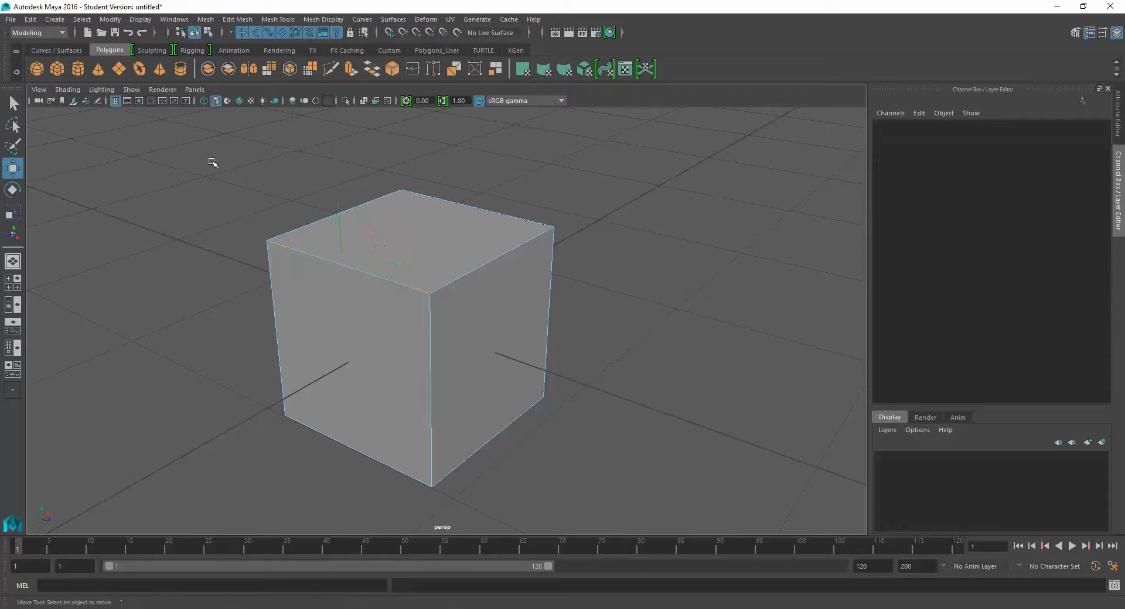
- Return the cube to Object Mode through its marking menu and select it as a whole object
right_click(377, 236)
click(431, 220)
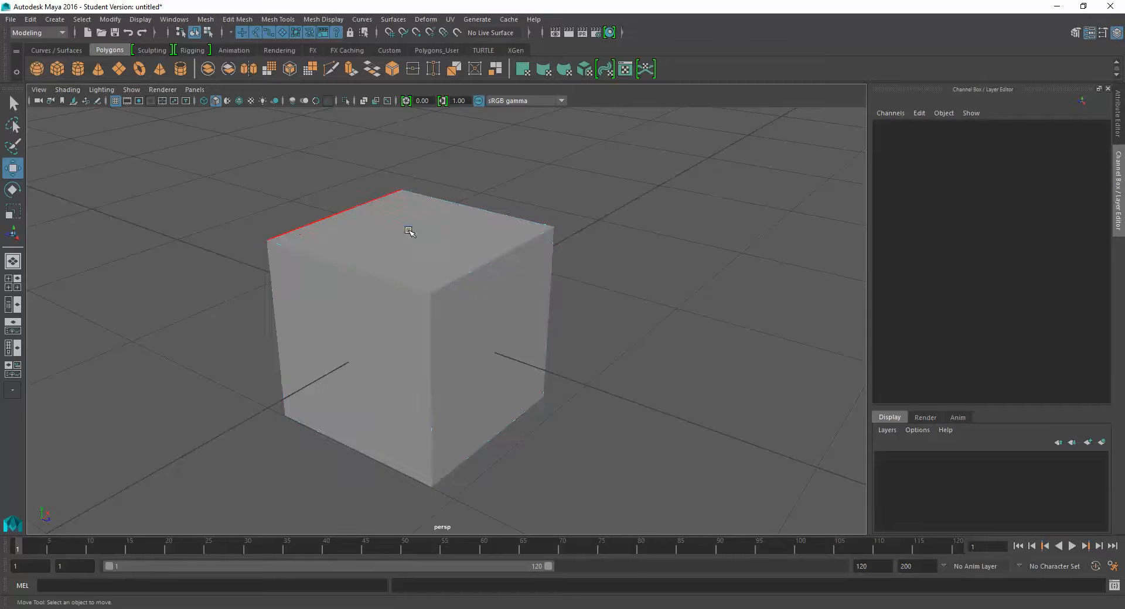
click(340, 242)
alt+middle_drag(326, 233, 342, 266)
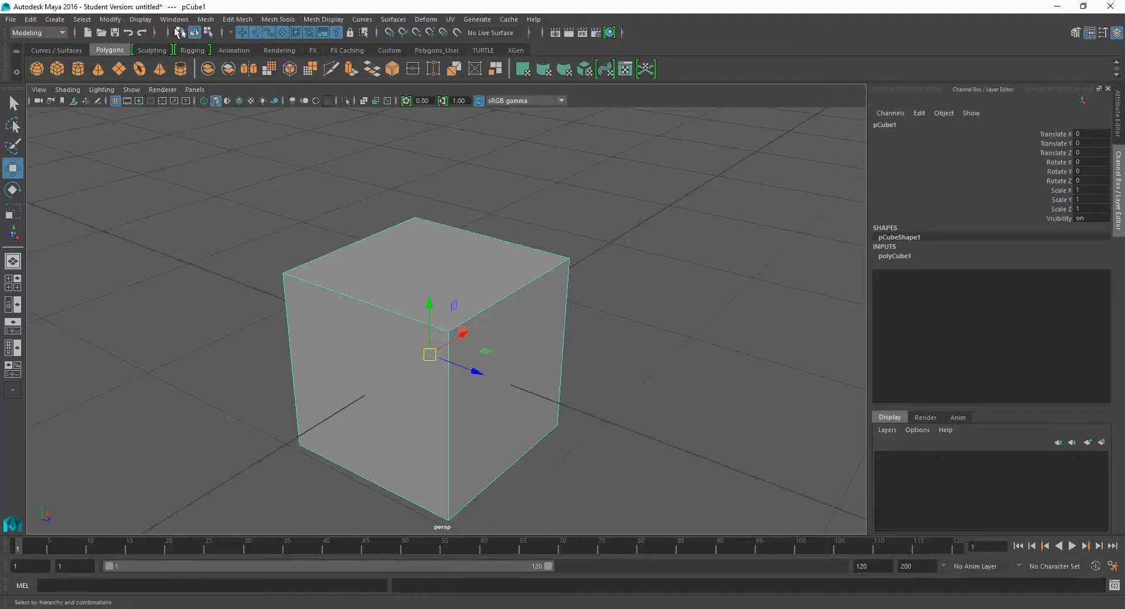
- Duplicate the cube and move the copy freely to about X 2.88, Y 0.229, Z 0.435
alt+middle_drag(468, 318, 463, 317)
alt+right_drag(463, 317, 471, 312)
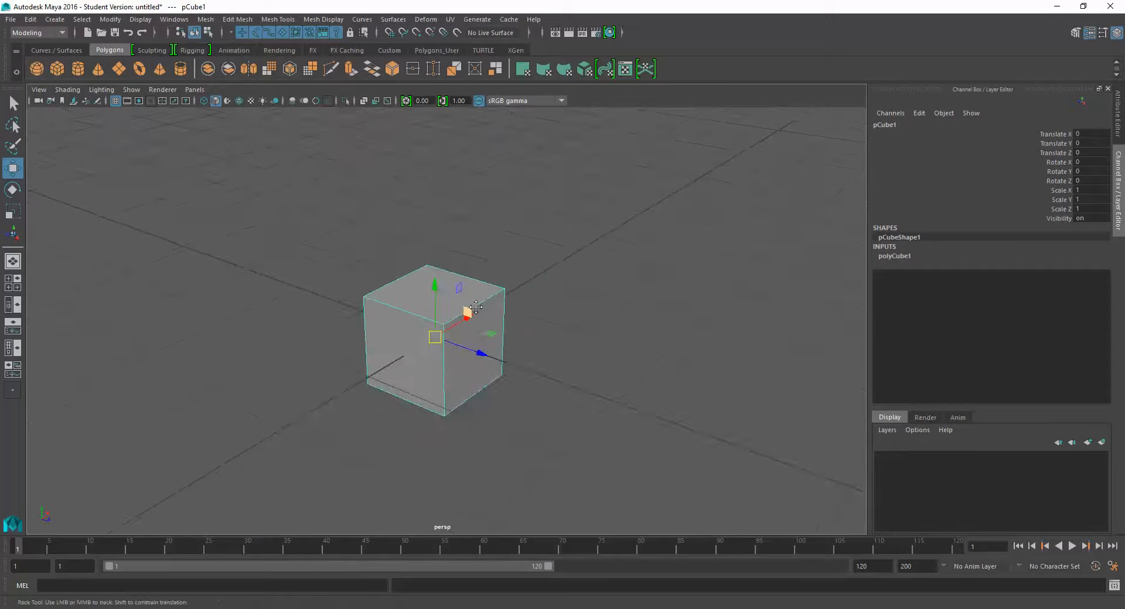
alt+middle_drag(477, 307, 459, 294)
alt+drag(459, 294, 373, 285)
key(ctrl+z)
key(ctrl+d)
alt+drag(502, 306, 700, 285)
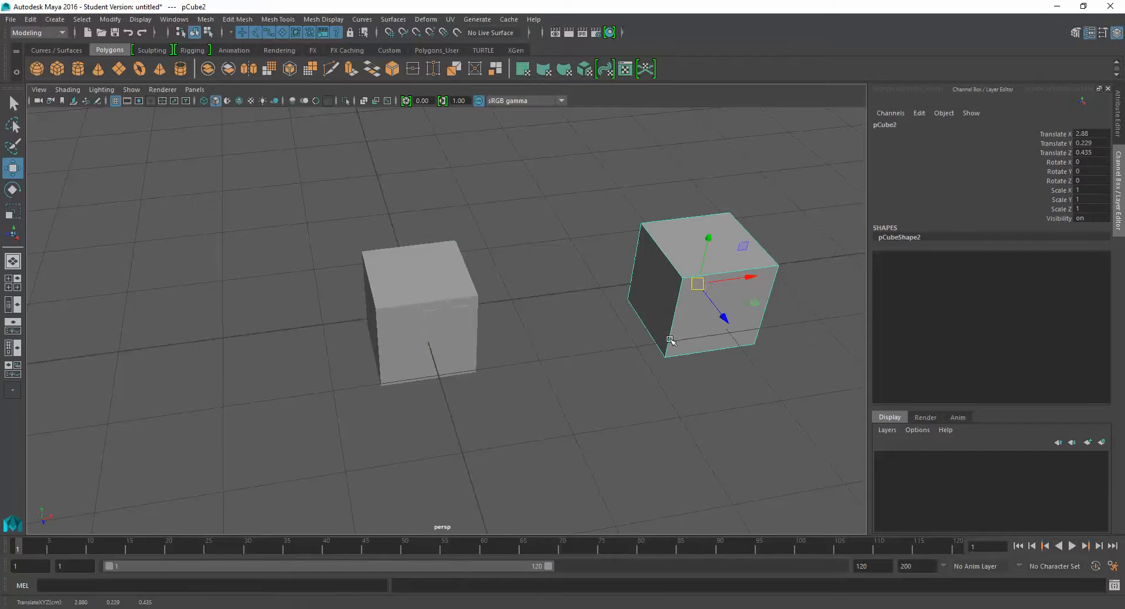
- Select both cubes with a selection box and group them
alt+drag(671, 343, 716, 336)
click(321, 457)
drag(321, 456, 816, 267)
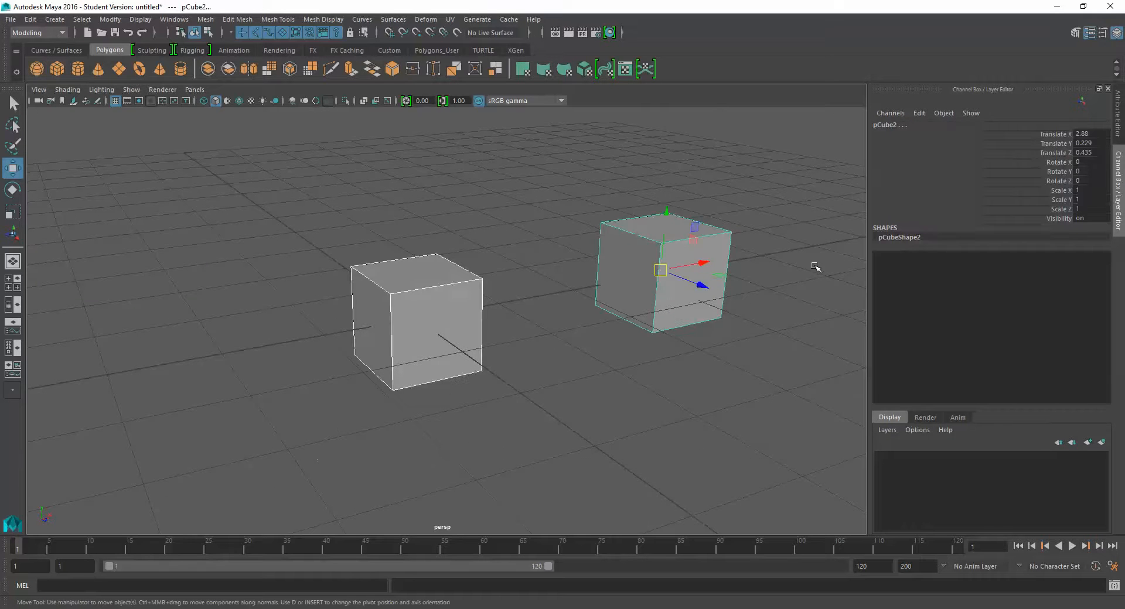
key(ctrl+g)
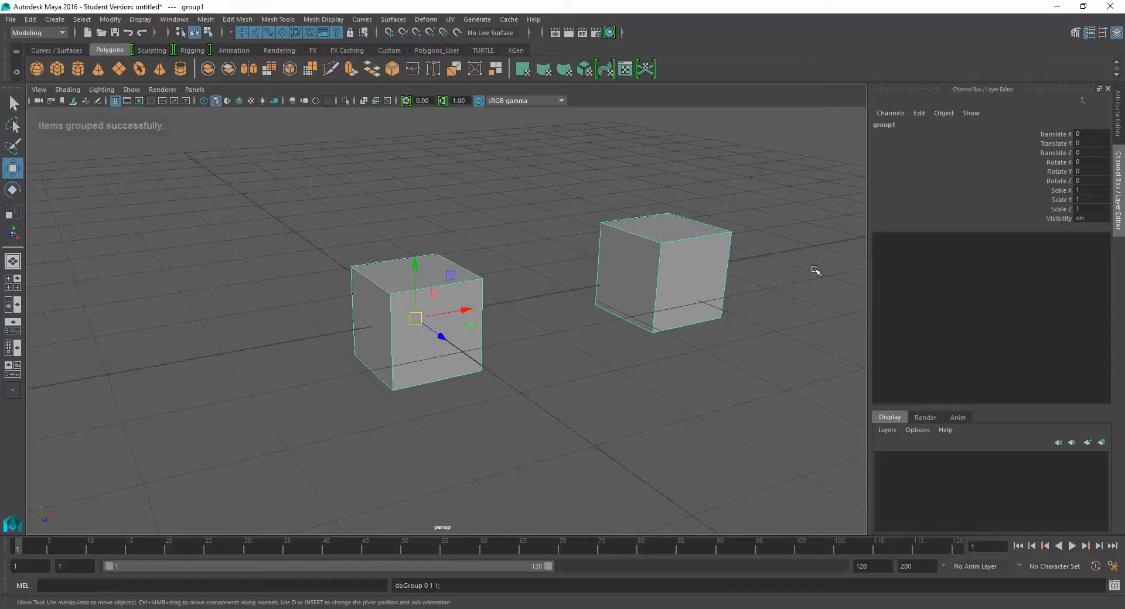
- Select the grouped cubes individually in turn, select both together, and clear the selection
click(723, 341)
click(680, 294)
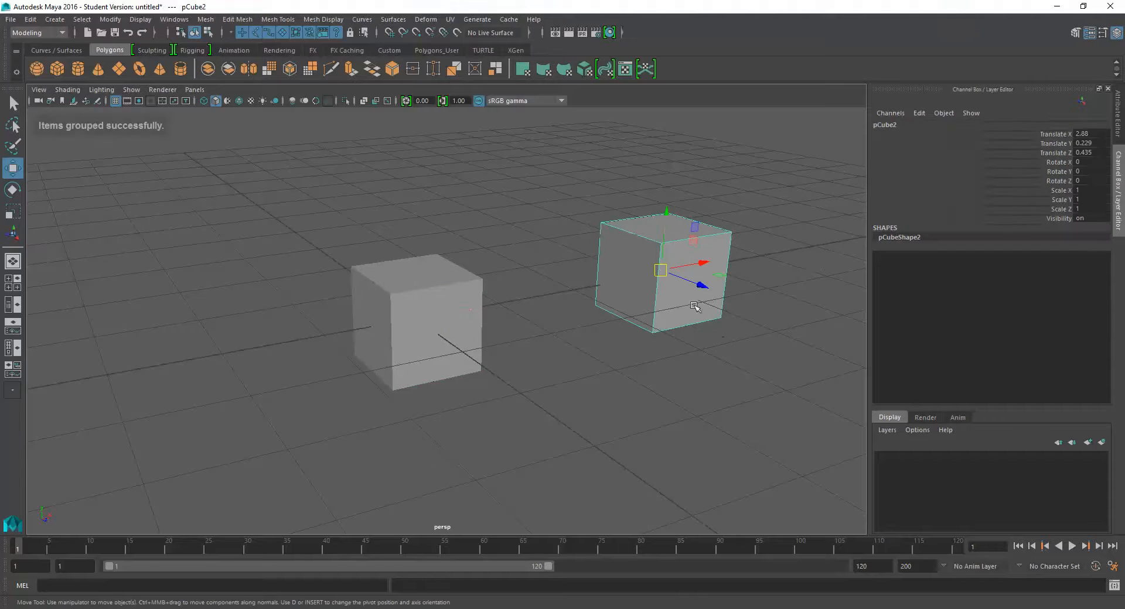
click(481, 316)
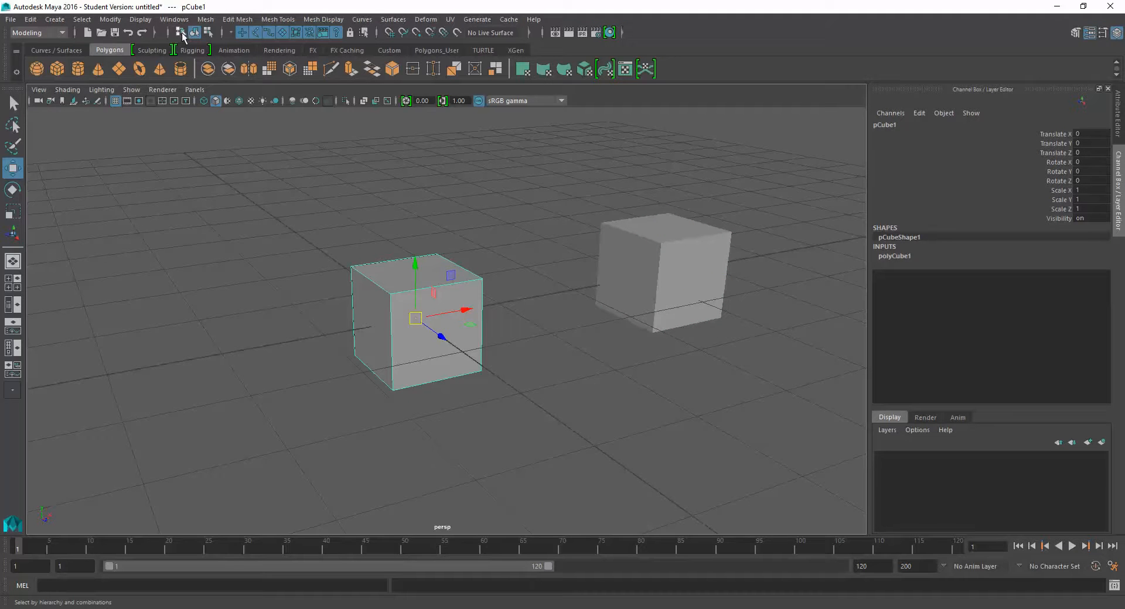
click(682, 255)
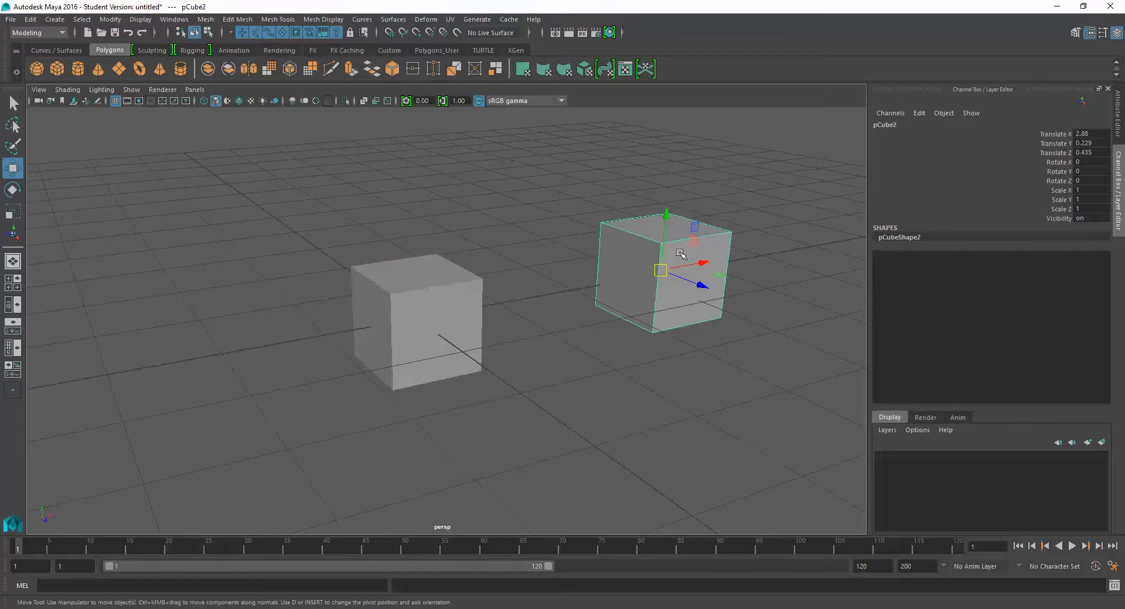
click(433, 291)
click(696, 280)
click(496, 307)
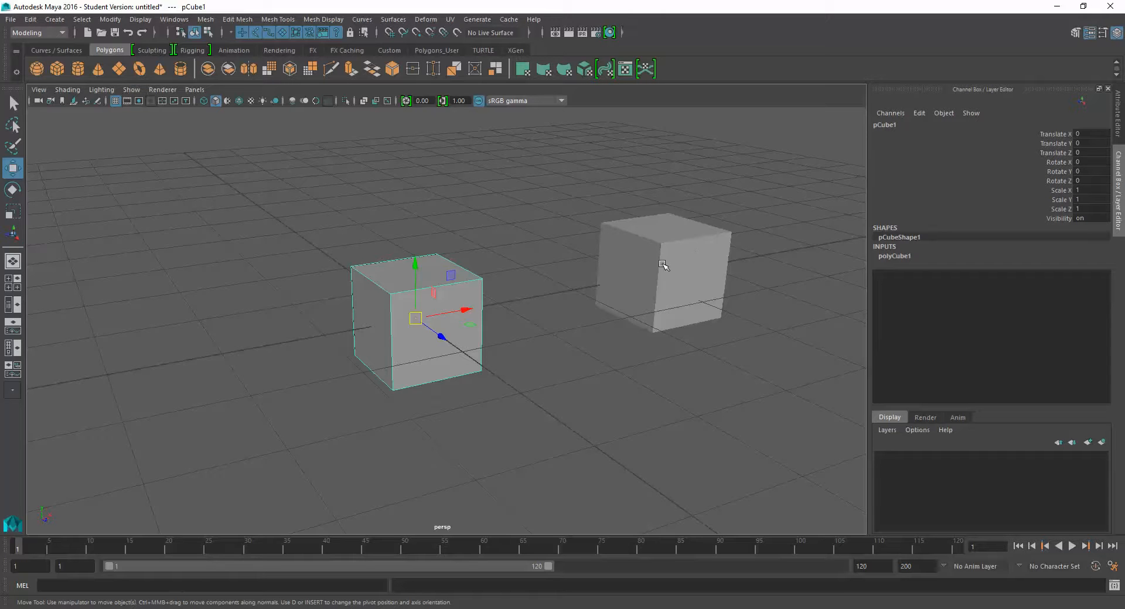
click(631, 256)
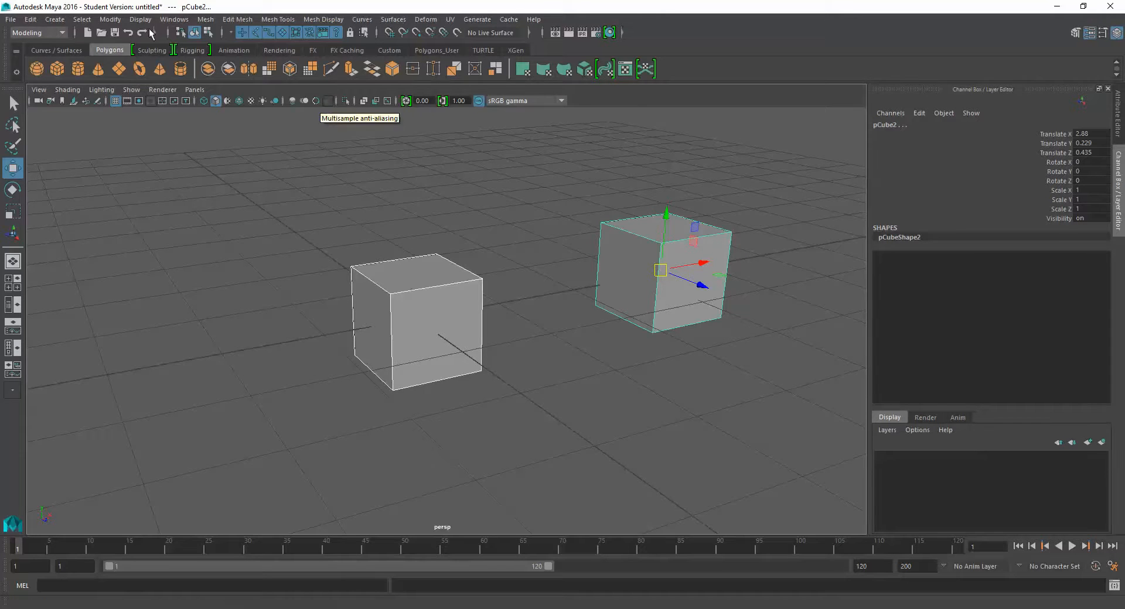
click(221, 209)
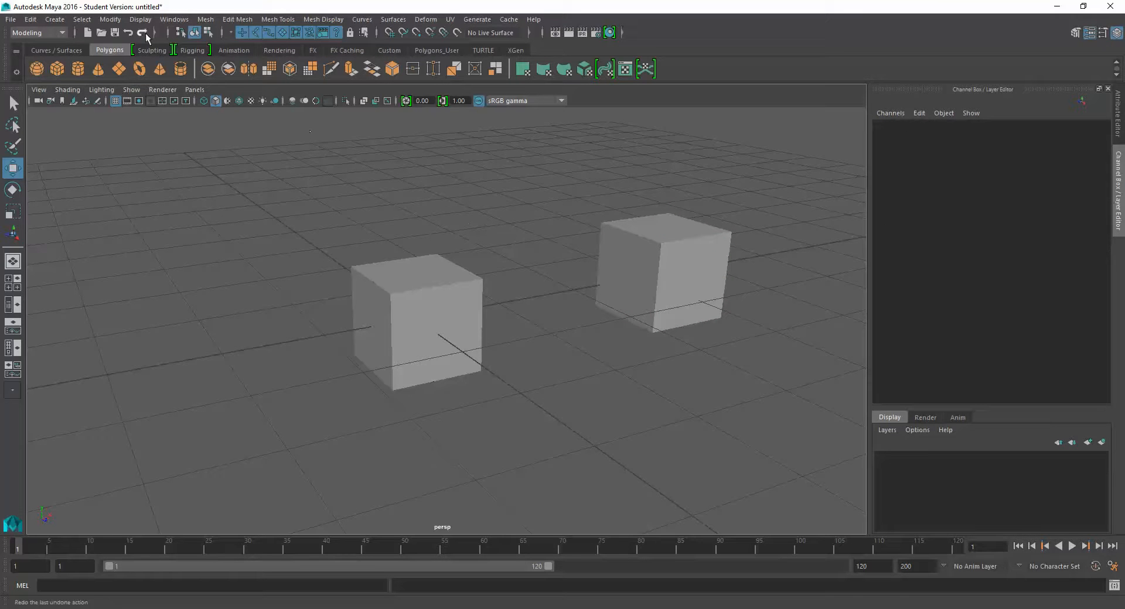
- Switch to selection by hierarchy and select the whole group through the original cube, deselect it, and reselect it through the duplicate
click(181, 32)
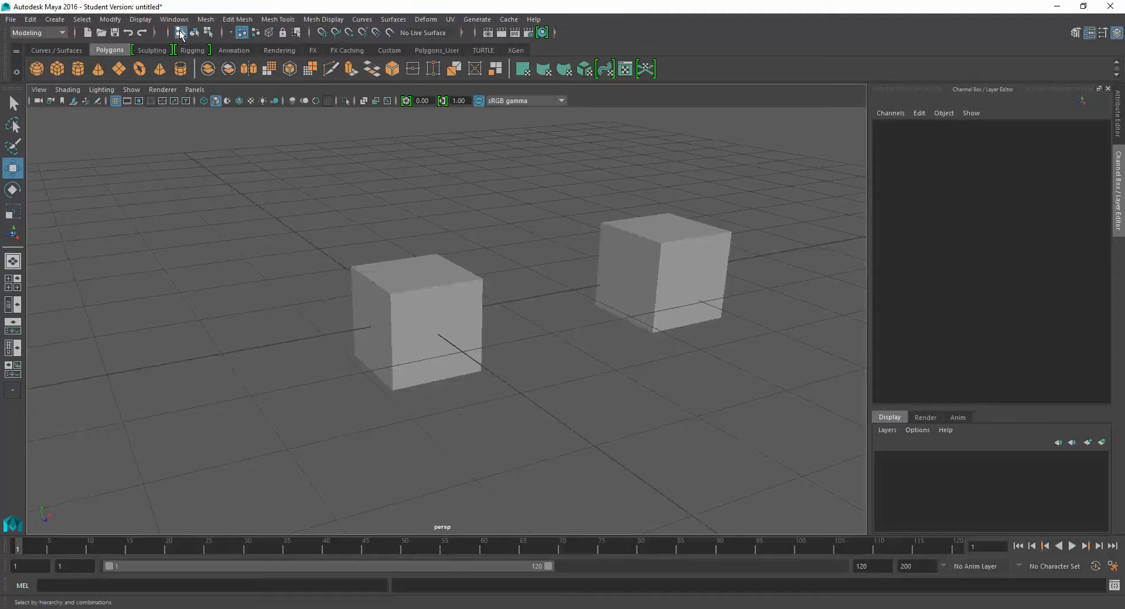
click(421, 275)
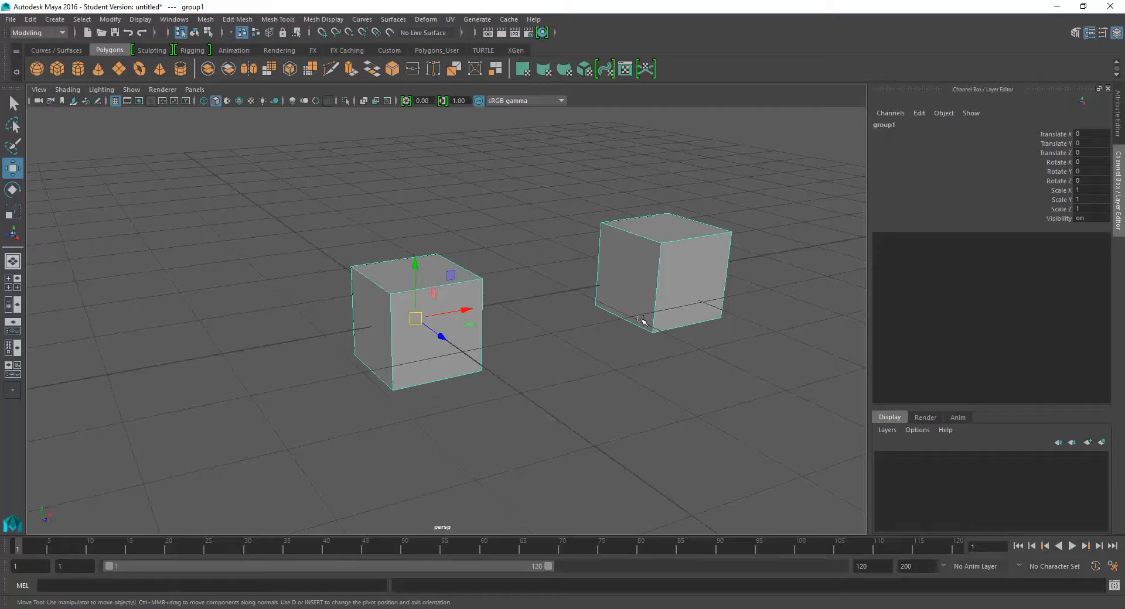
click(522, 286)
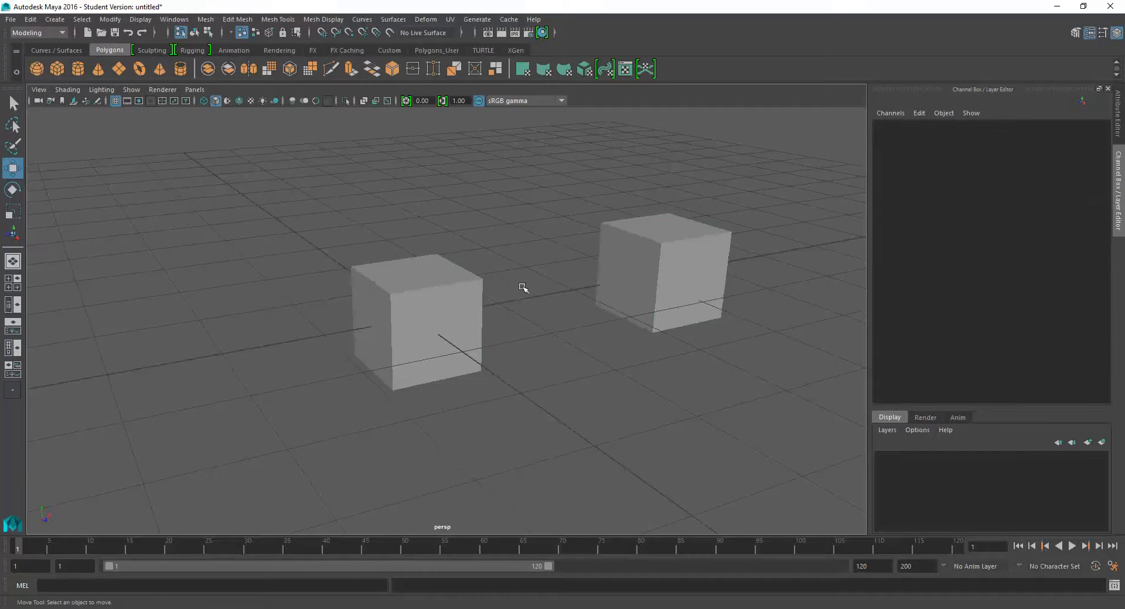
click(630, 283)
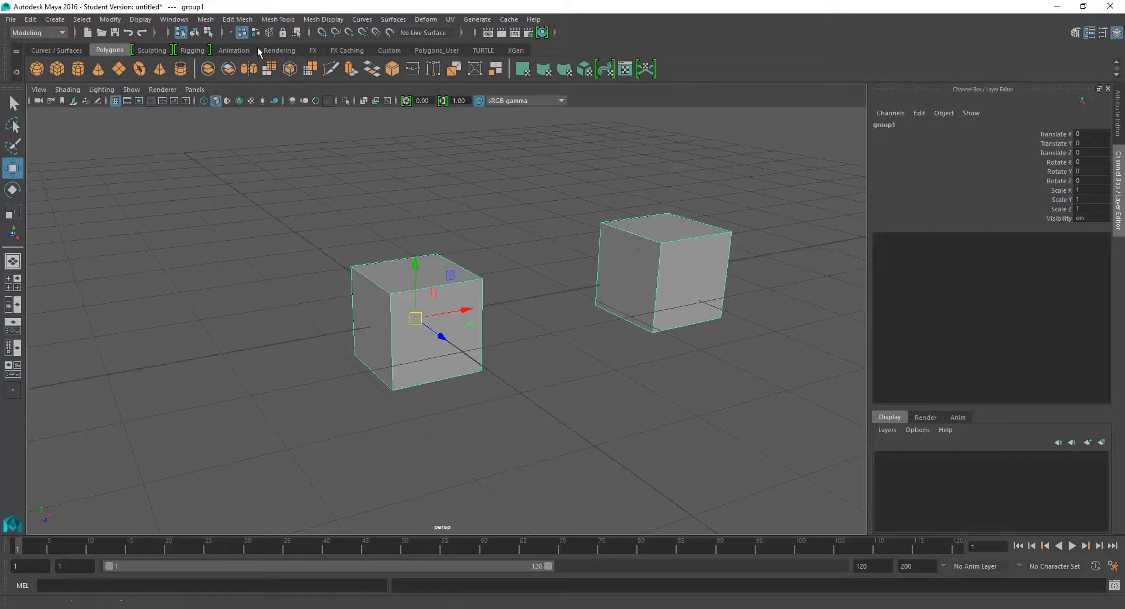
- Switch back to selection by object type and select the original cube, then the duplicate, individually
click(194, 33)
click(404, 223)
click(419, 256)
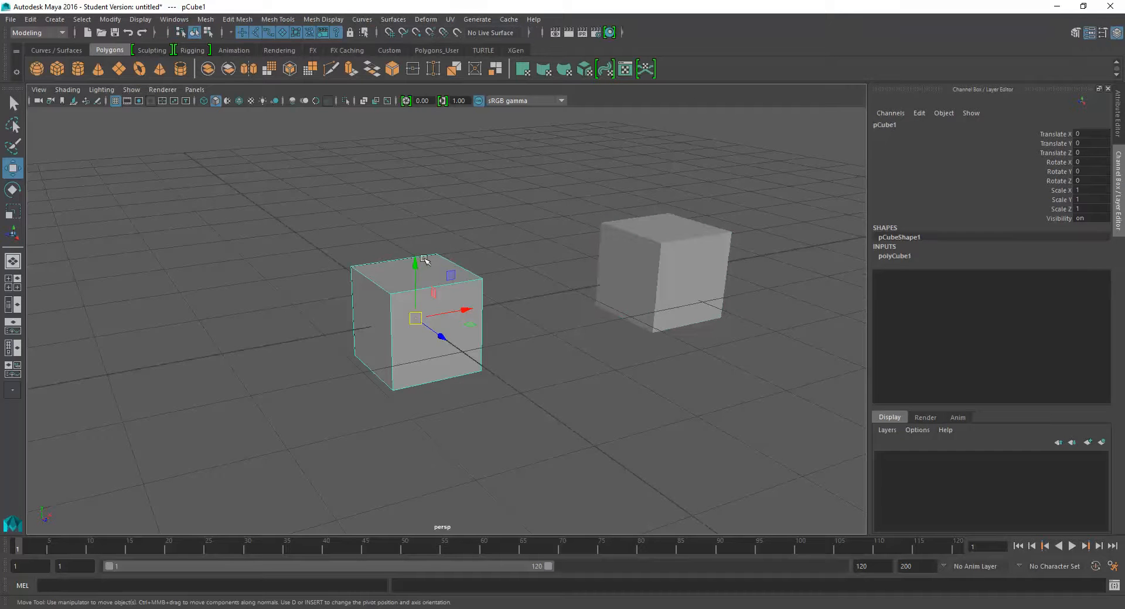
click(623, 249)
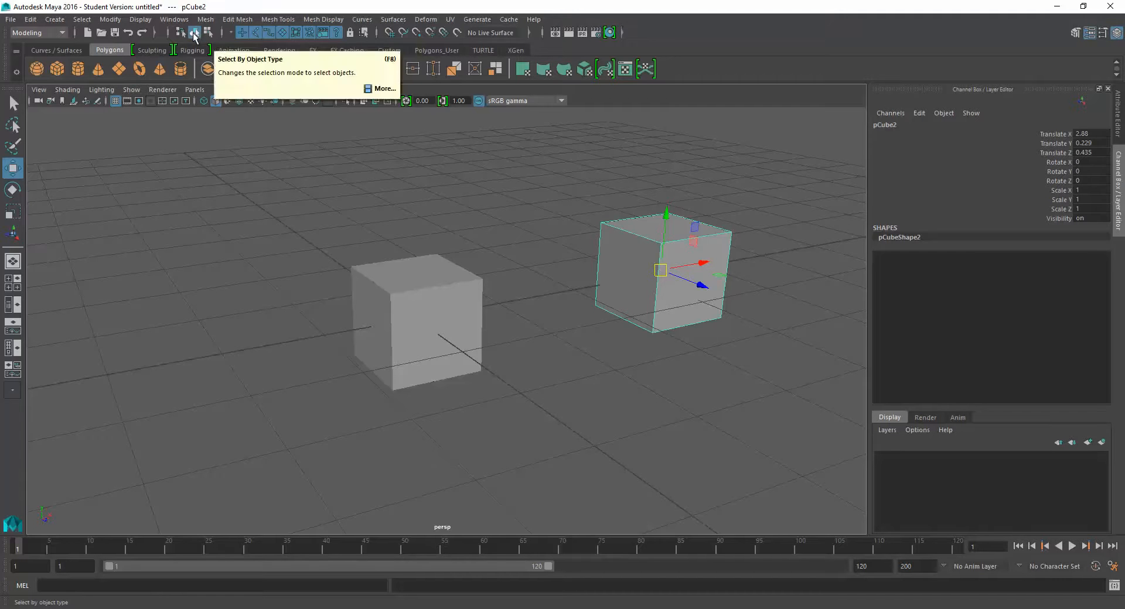
- Switch through component selection to hierarchy selection and select the whole group by picking the original cube
click(208, 32)
click(181, 32)
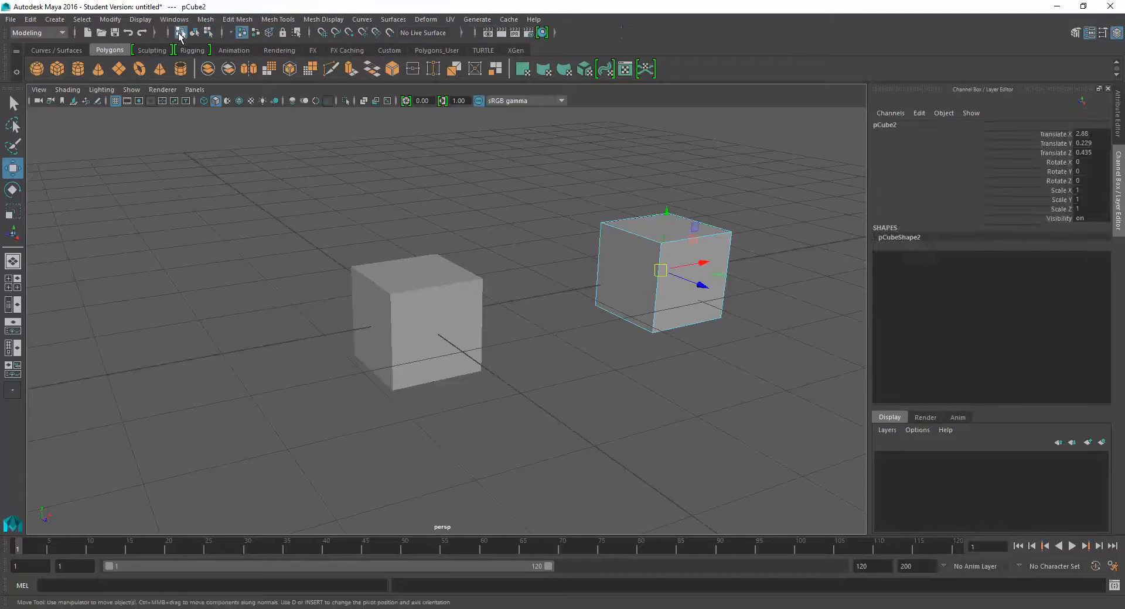
click(429, 239)
click(423, 271)
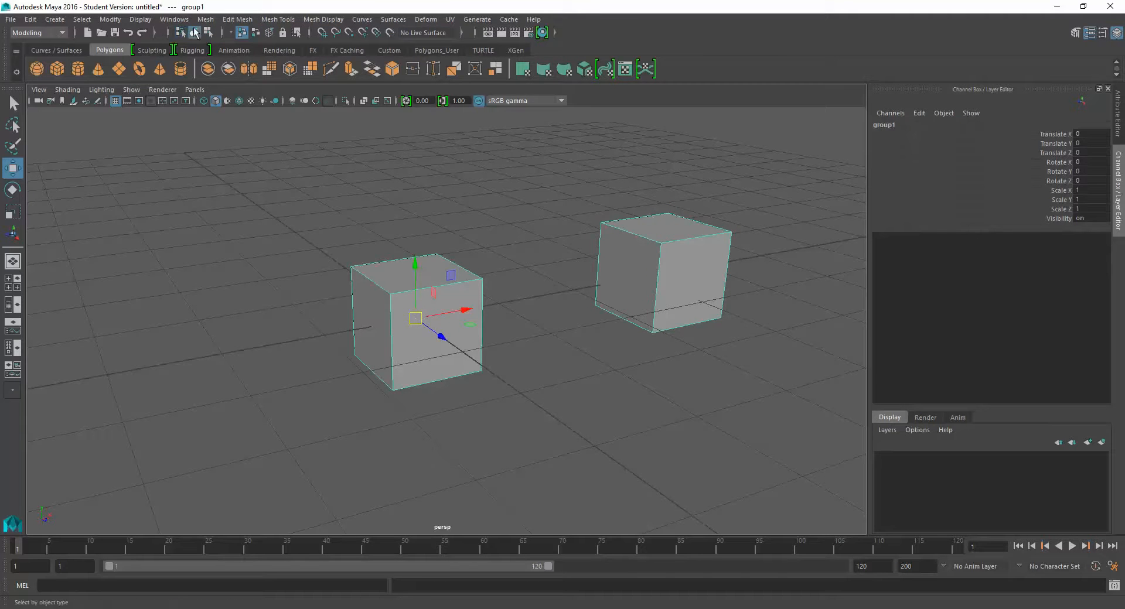
- Restore selection by object type, select the duplicate and the original cube separately, and clear the selection
click(193, 33)
click(688, 245)
click(438, 279)
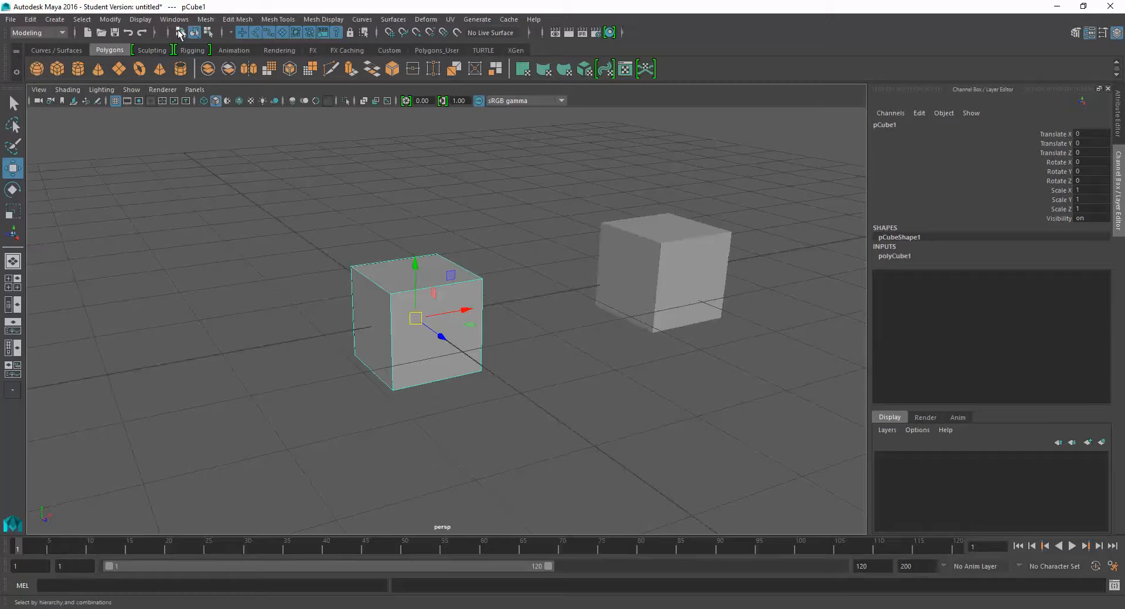
click(454, 233)
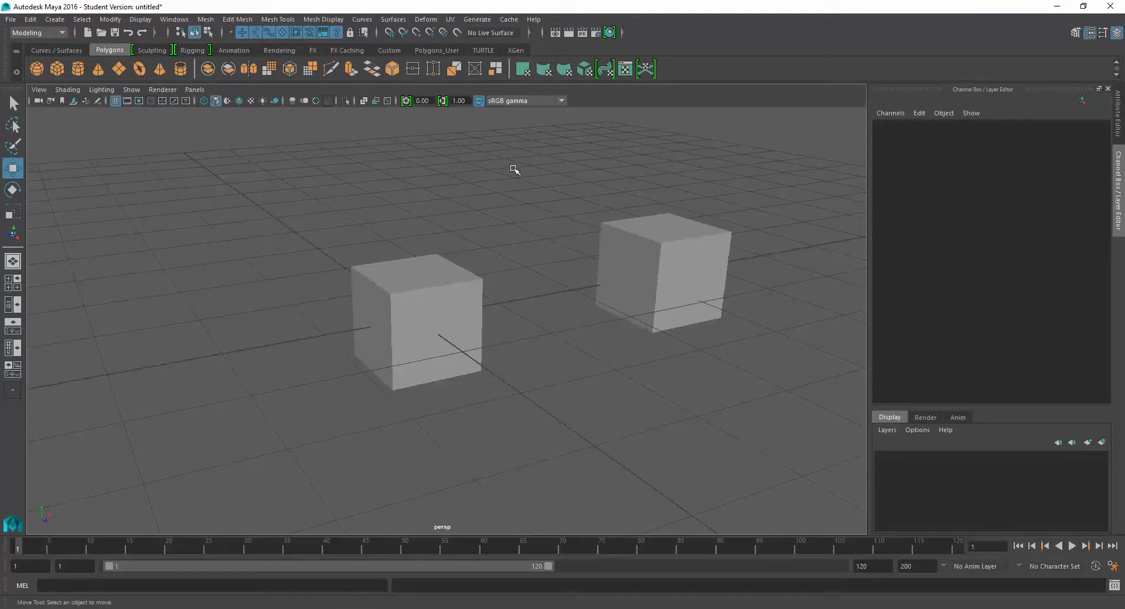
- Select the original cube and move it freely to about X -0.361, Y 0.448, Z -0.382
click(435, 274)
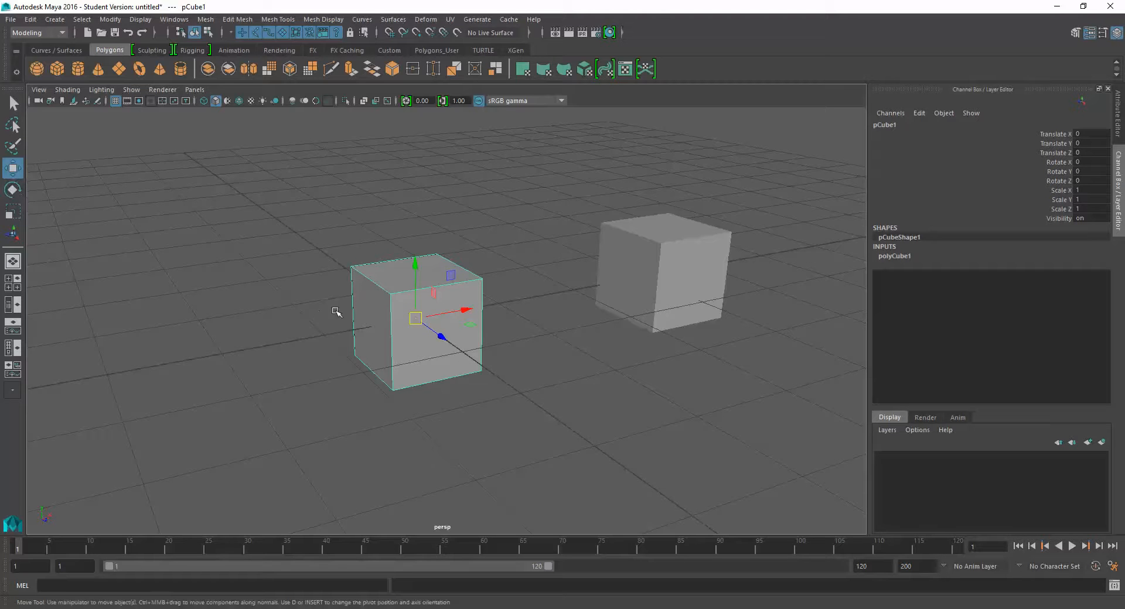
drag(394, 319, 346, 275)
- Try rotating and uniformly scaling the original cube with the Rotate and Scale tools, undoing each change
key(e)
drag(410, 299, 466, 219)
key(ctrl+z)
click(13, 214)
key(ctrl+z)
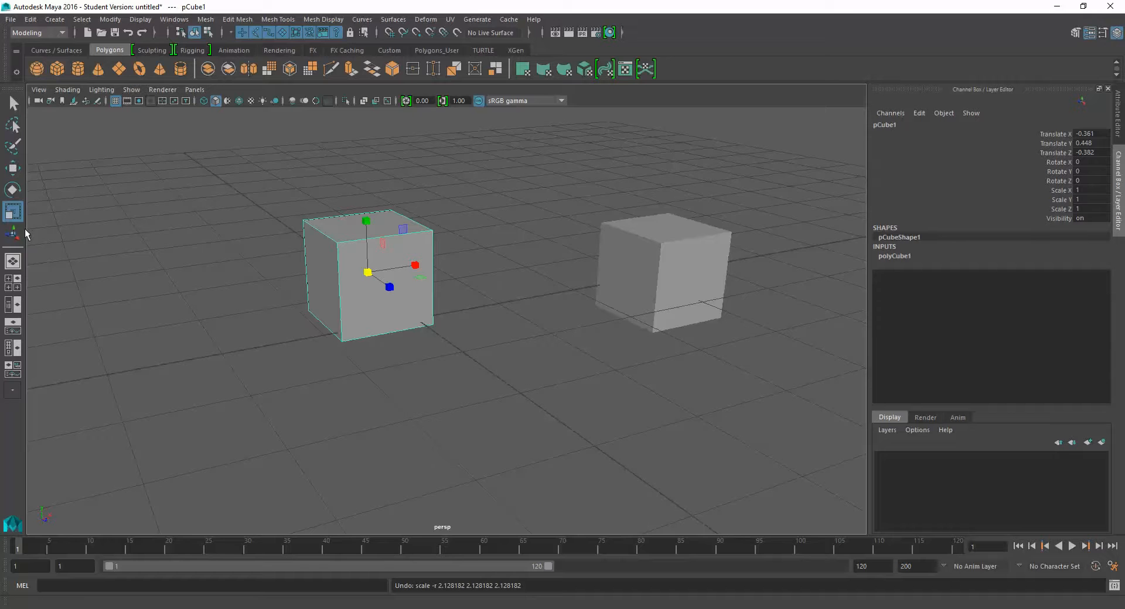
- Cycle through the Select, Move, Rotate and Scale tools and return to the Select Tool
key(q)
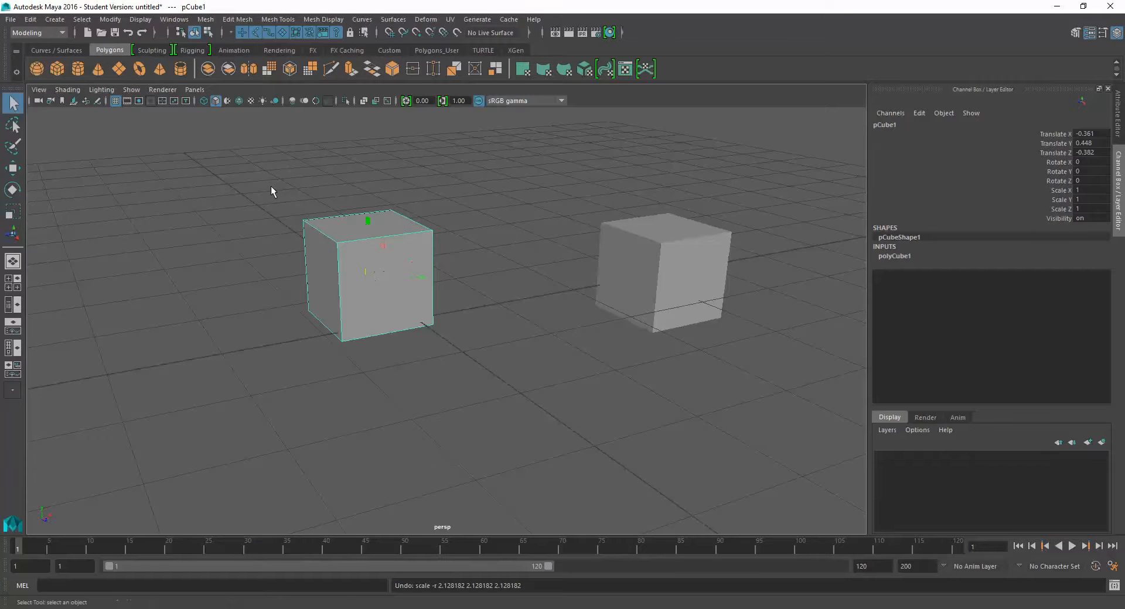
key(w)
key(e)
key(r)
key(q)
- Select each cube in turn with the Select Tool, box-select the duplicate, and clear the selection
click(479, 249)
click(635, 248)
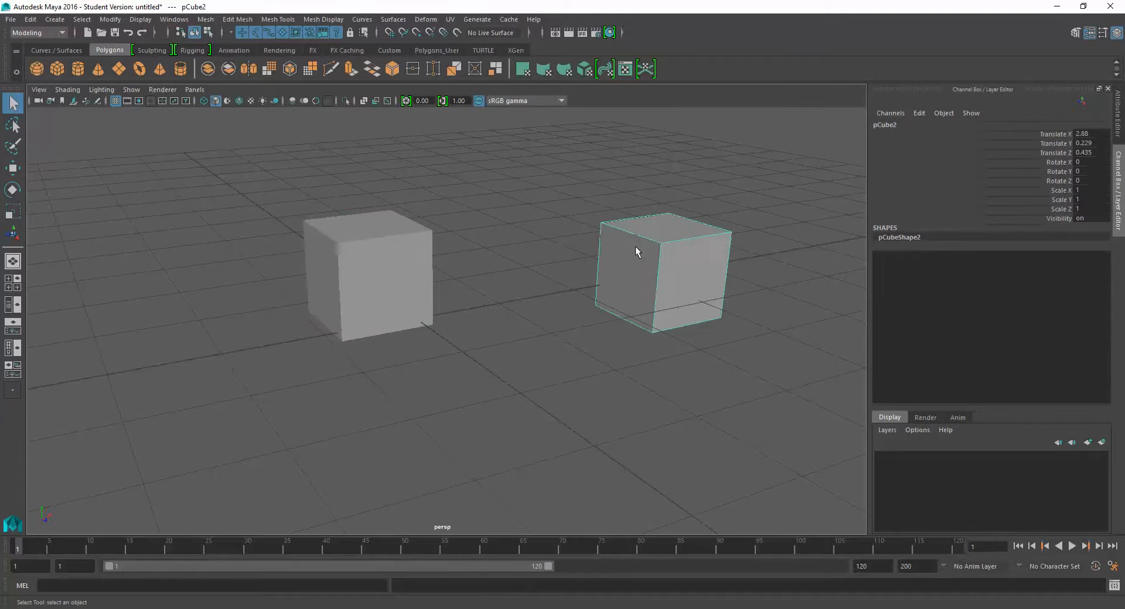
click(439, 233)
click(386, 282)
drag(537, 164, 786, 413)
click(73, 135)
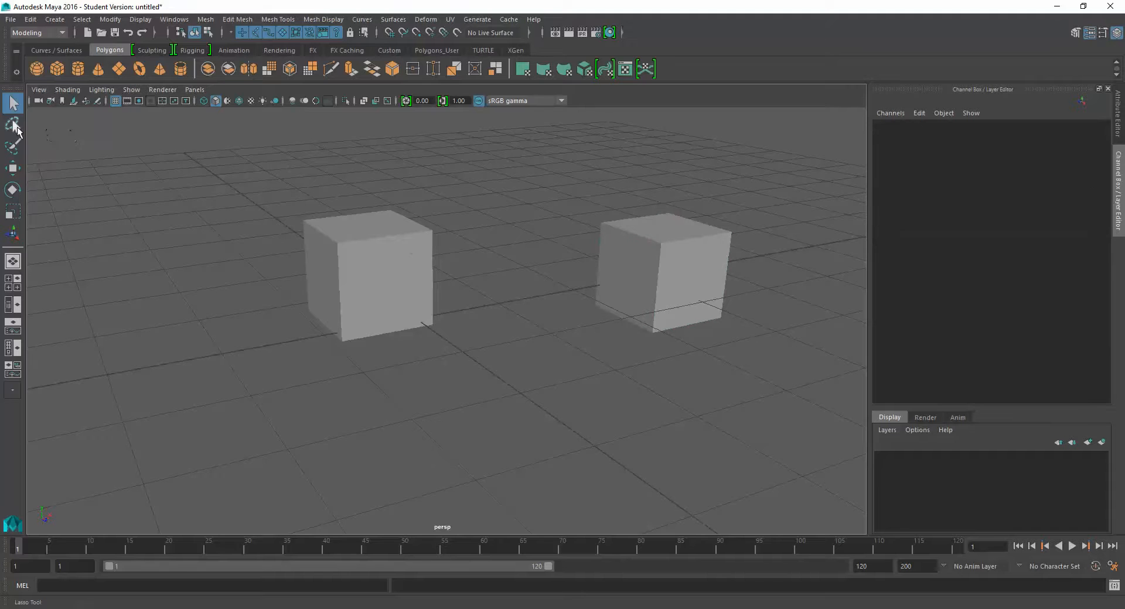
- Encircle the original cube with the Lasso Tool to select it and switch back to the Select Tool
click(13, 125)
mouse_move(284, 180)
mouse_down()
mouse_move(522, 248)
mouse_move(385, 172)
mouse_up()
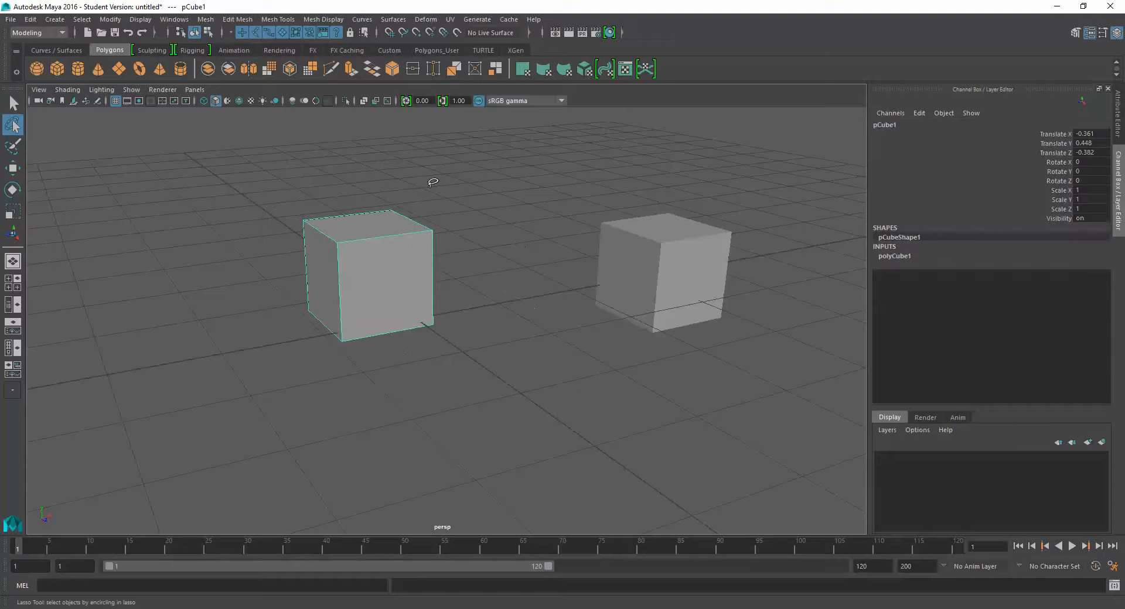
click(13, 104)
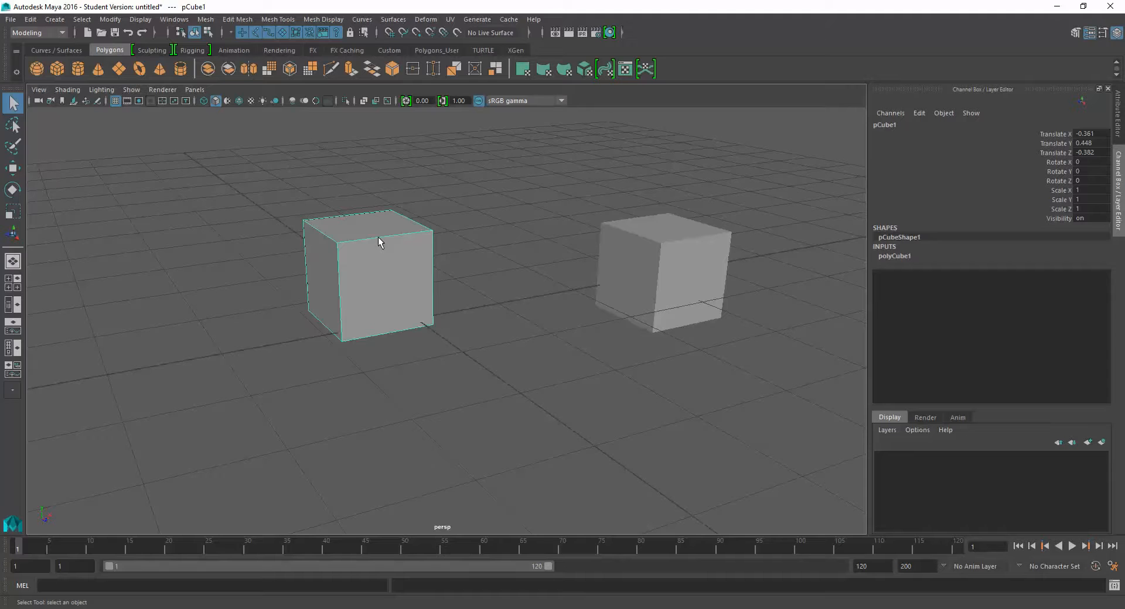
- Reselect the original cube and shift it freely toward the duplicate with the Move Tool
click(521, 232)
click(362, 234)
click(12, 168)
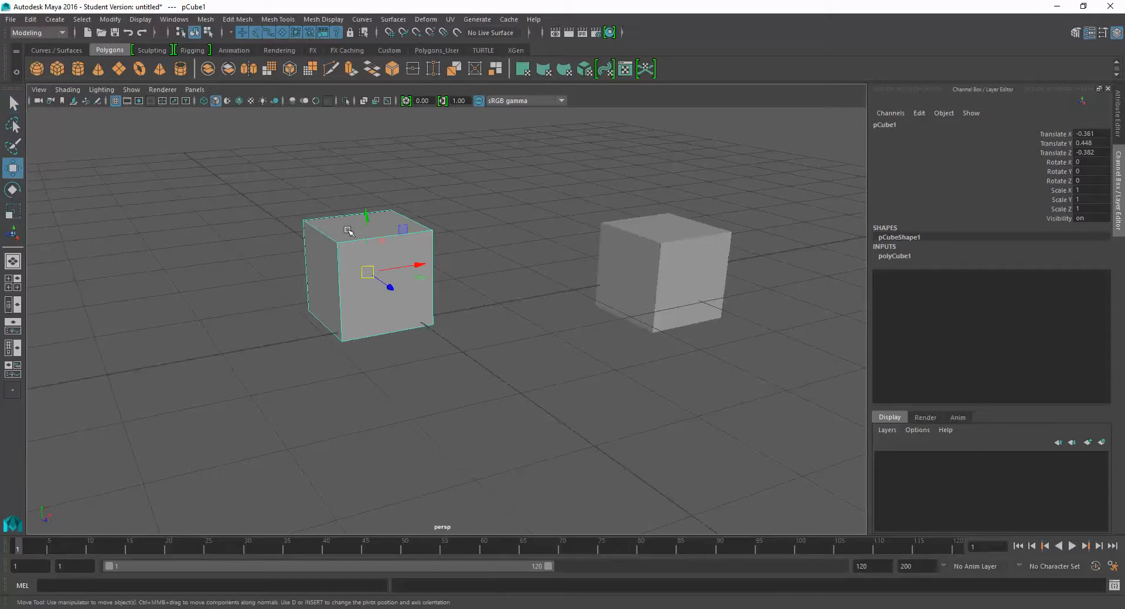
mouse_move(368, 279)
mouse_down()
mouse_move(447, 281)
mouse_move(378, 288)
mouse_up()
- Try rotating the original cube freely with the Rotate Tool, undo the rotation, and return to the Select Tool
click(13, 189)
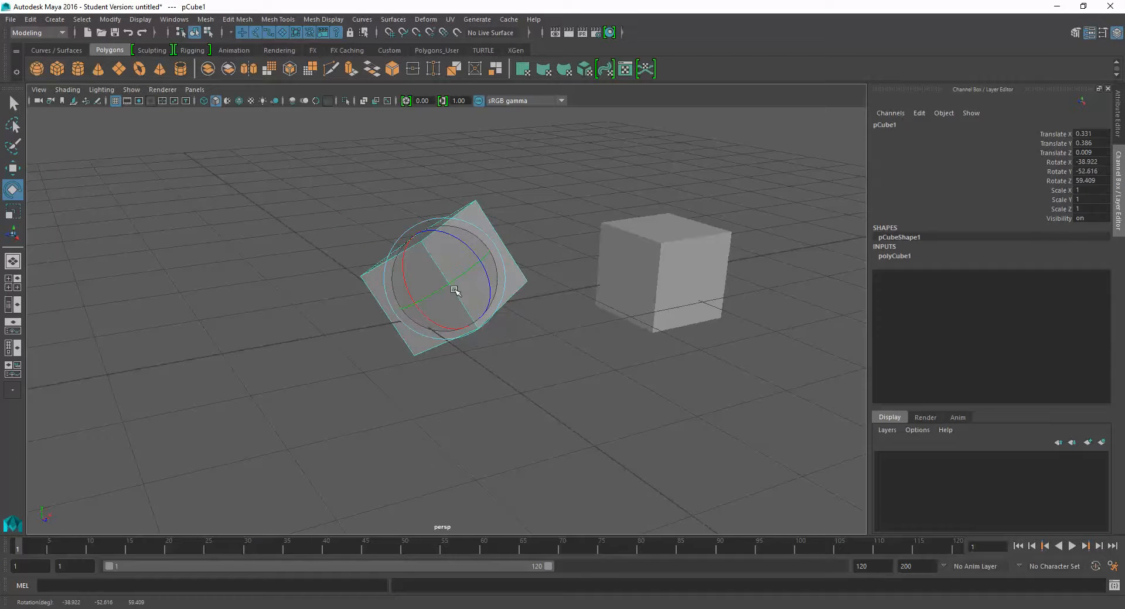
key(ctrl+z)
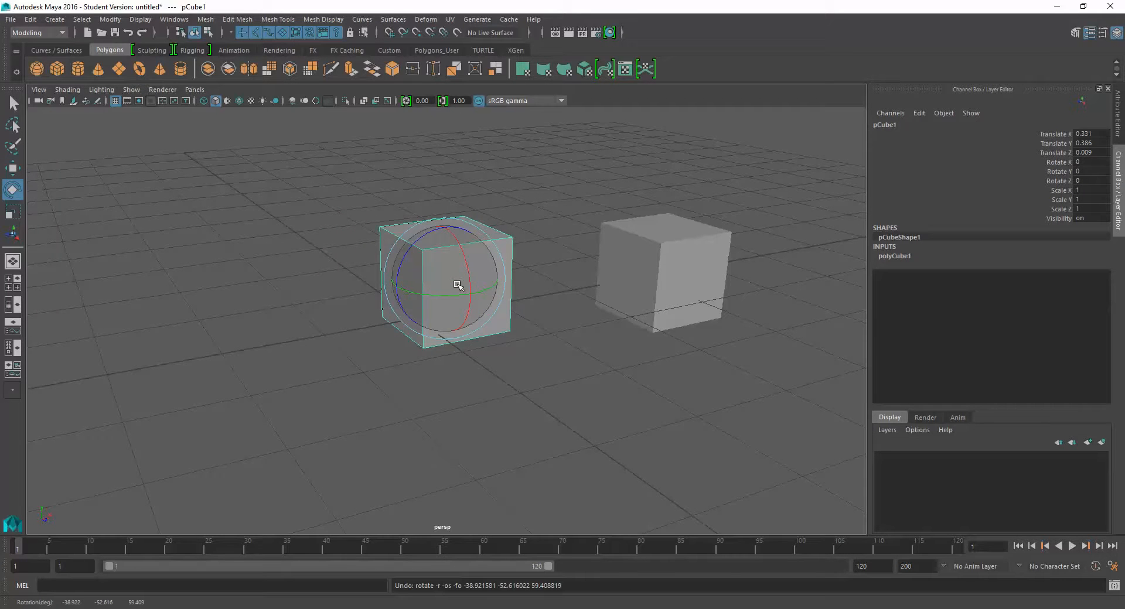
key(q)
click(413, 242)
click(412, 241)
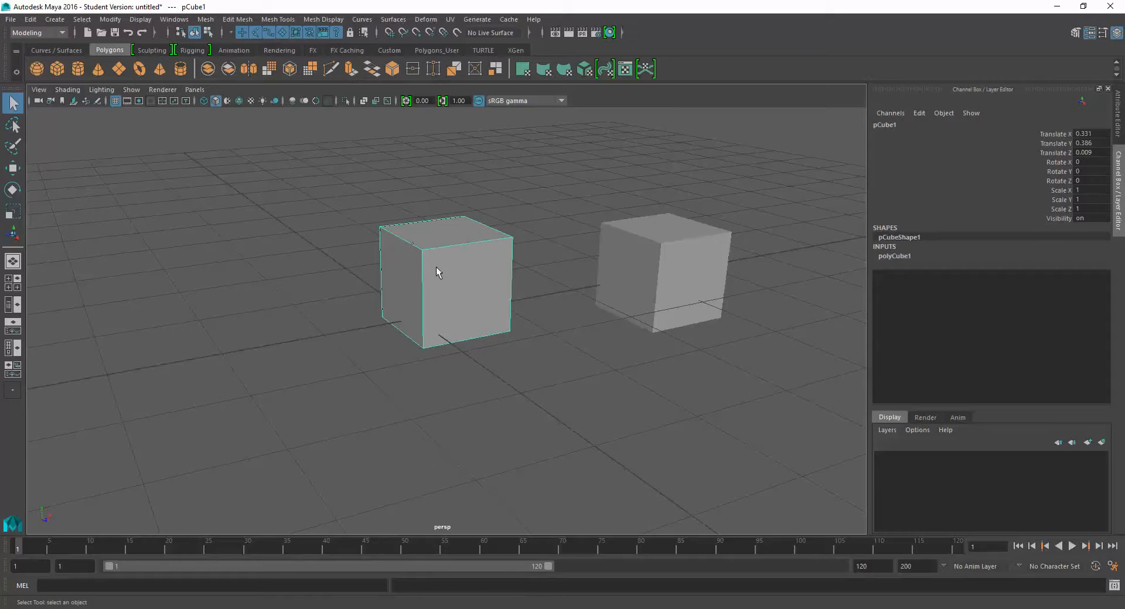
- Try moving, rotating and scaling the original cube with the transform tool shortcuts, and undo the changes
key(w)
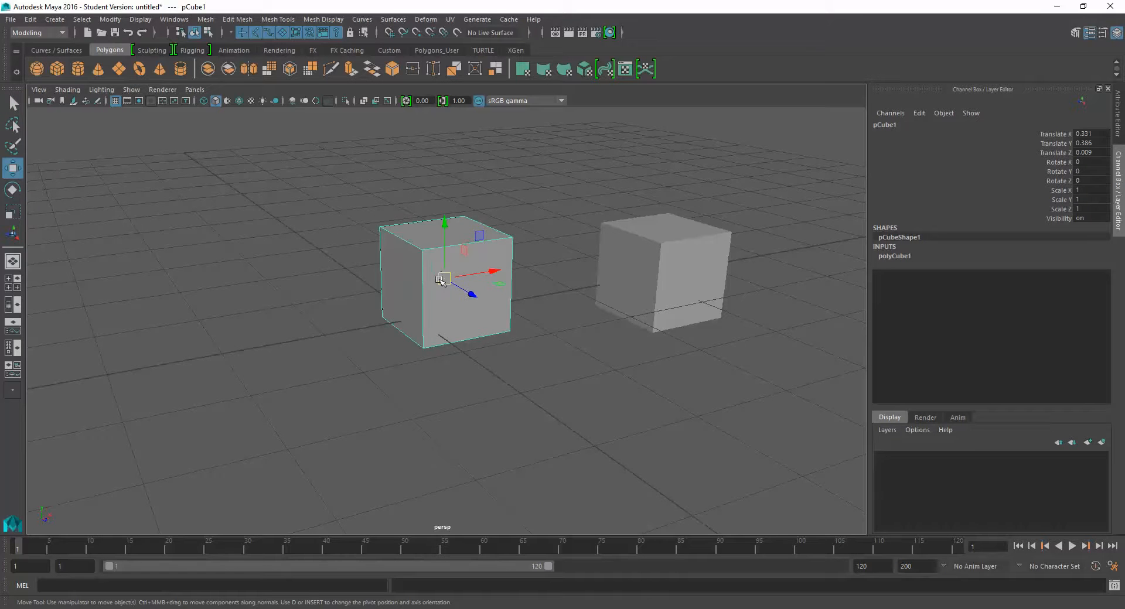
mouse_move(440, 271)
mouse_down()
mouse_move(314, 230)
mouse_move(392, 292)
mouse_move(435, 284)
mouse_move(394, 267)
mouse_move(442, 276)
mouse_move(472, 247)
mouse_move(448, 280)
mouse_up()
key(e)
key(r)
key(ctrl+z)
key(ctrl+z)
key(ctrl+z)
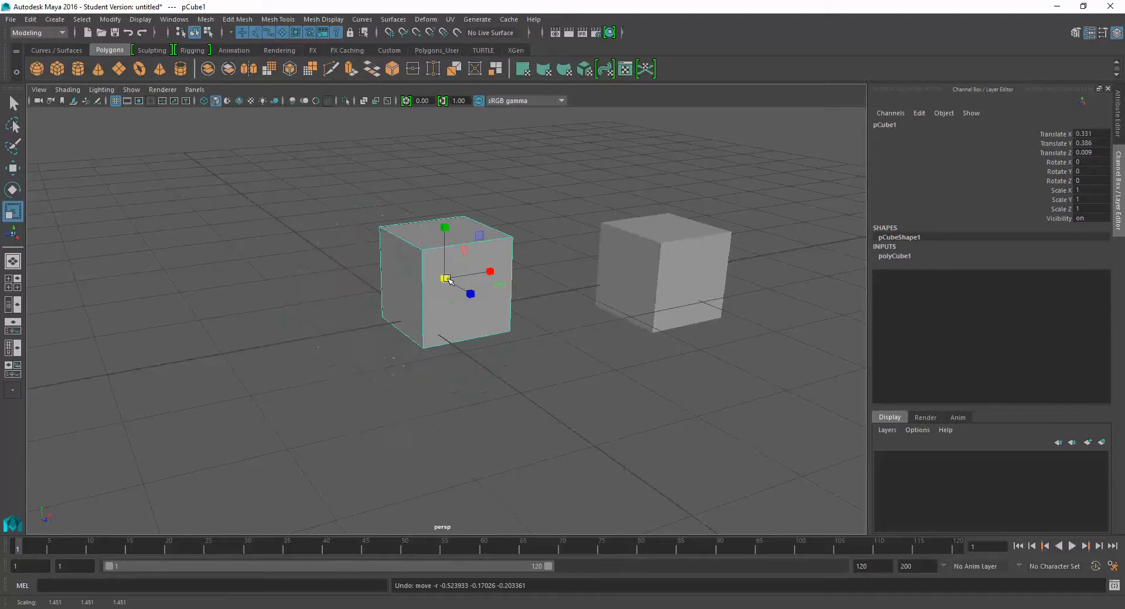
- In component mode, try rotating the original cube's top face with the Rotate Tool, and undo the rotation
click(207, 33)
click(421, 222)
right_drag(435, 224, 443, 252)
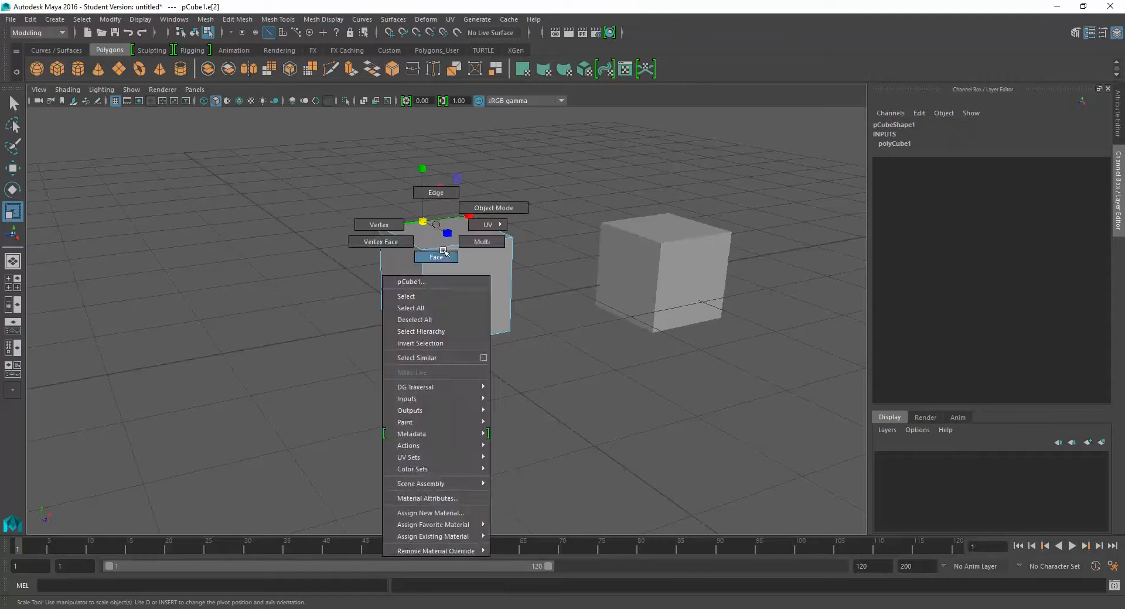
click(419, 234)
key(e)
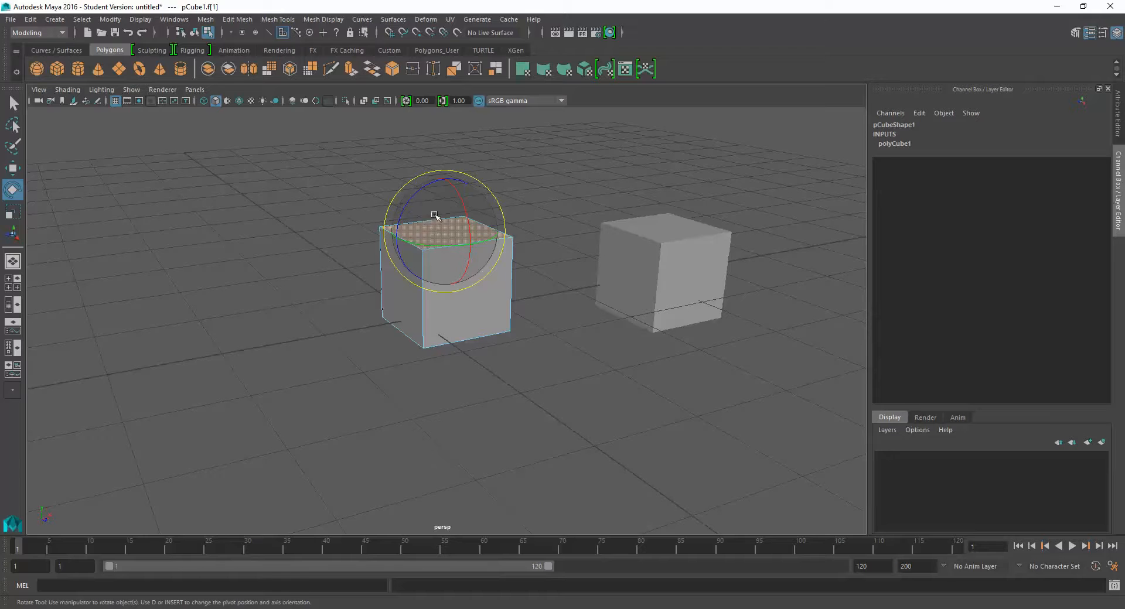
mouse_move(460, 235)
mouse_down()
mouse_move(439, 220)
mouse_move(460, 234)
mouse_up()
key(ctrl+z)
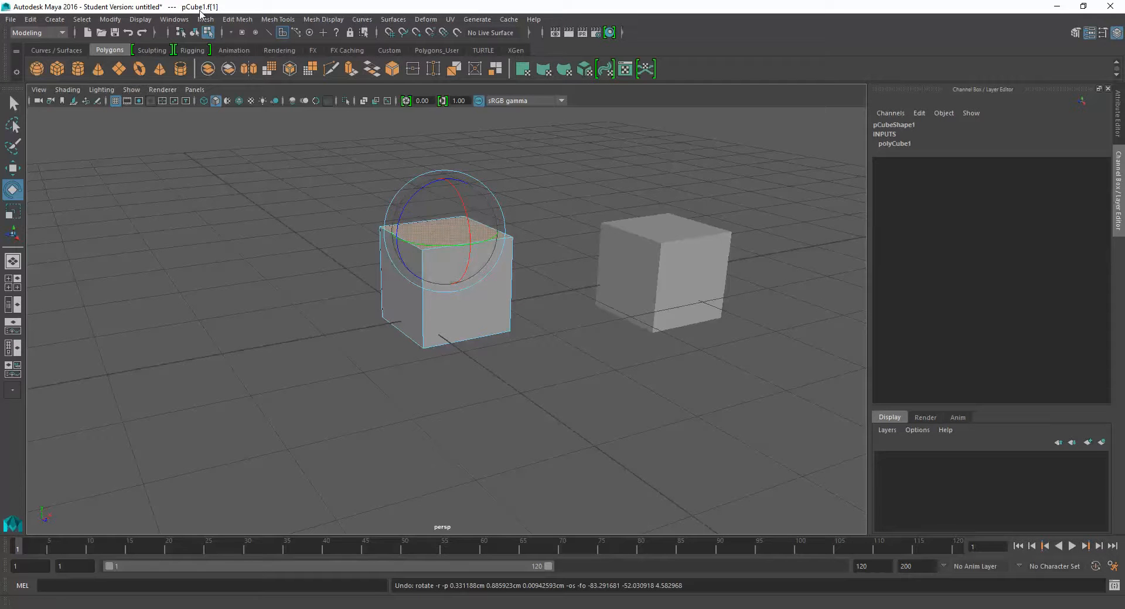
- Return to the Select Tool and object selection mode, and select the whole original cube
click(9, 104)
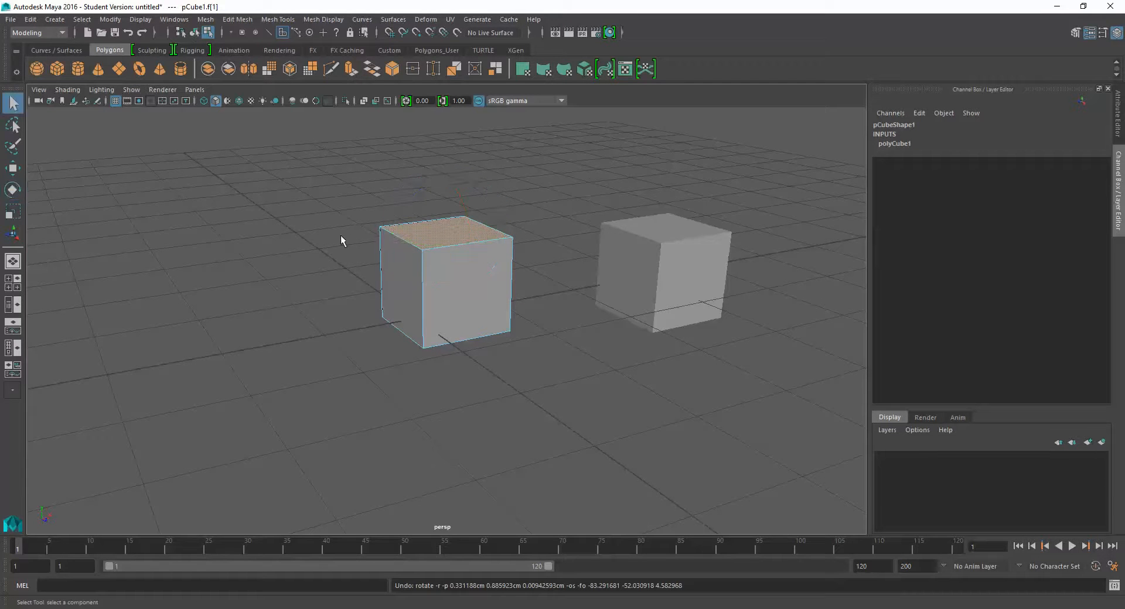
click(194, 33)
click(352, 170)
click(476, 283)
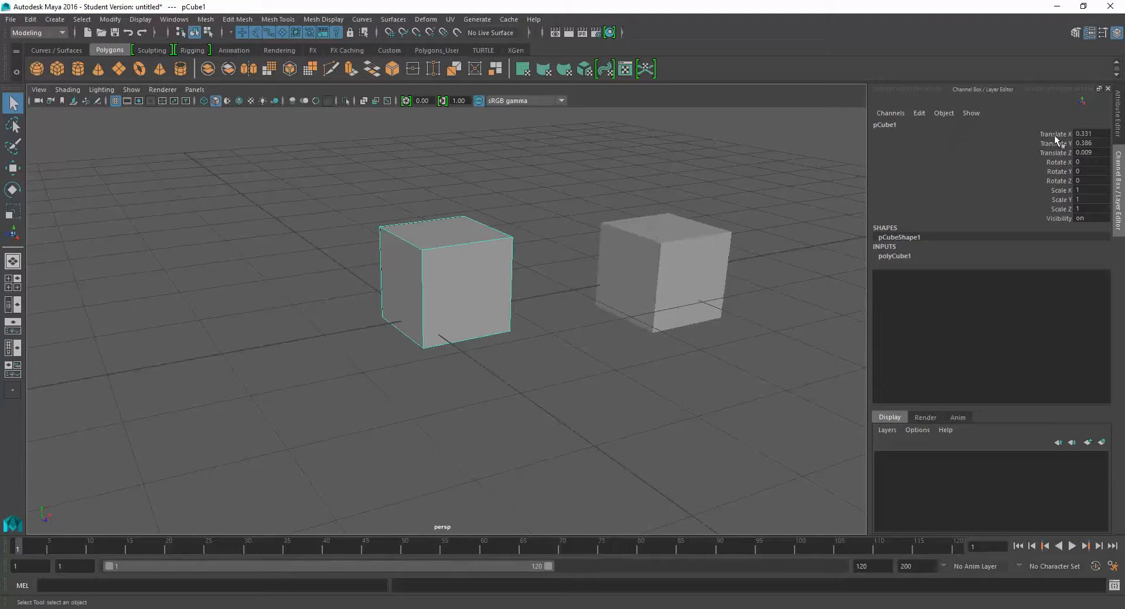
- Reposition the original cube against the duplicate at Translate X 2, Y 0.372 and Z 0.656
alt+middle_drag(677, 297, 672, 325)
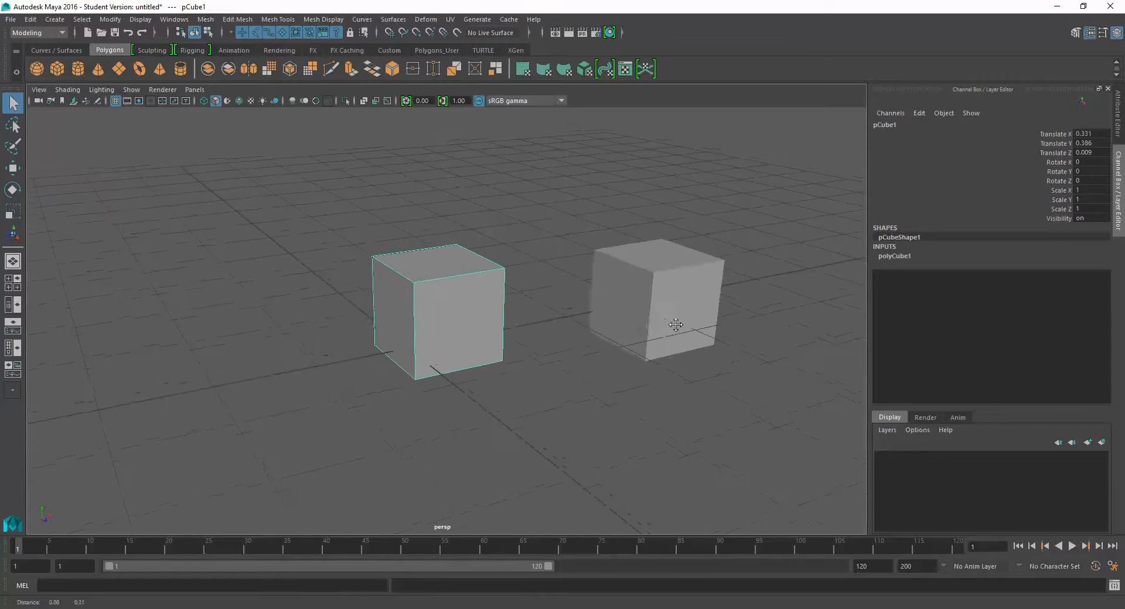
scroll(494, 315, up, 3)
scroll(494, 315, up, 3)
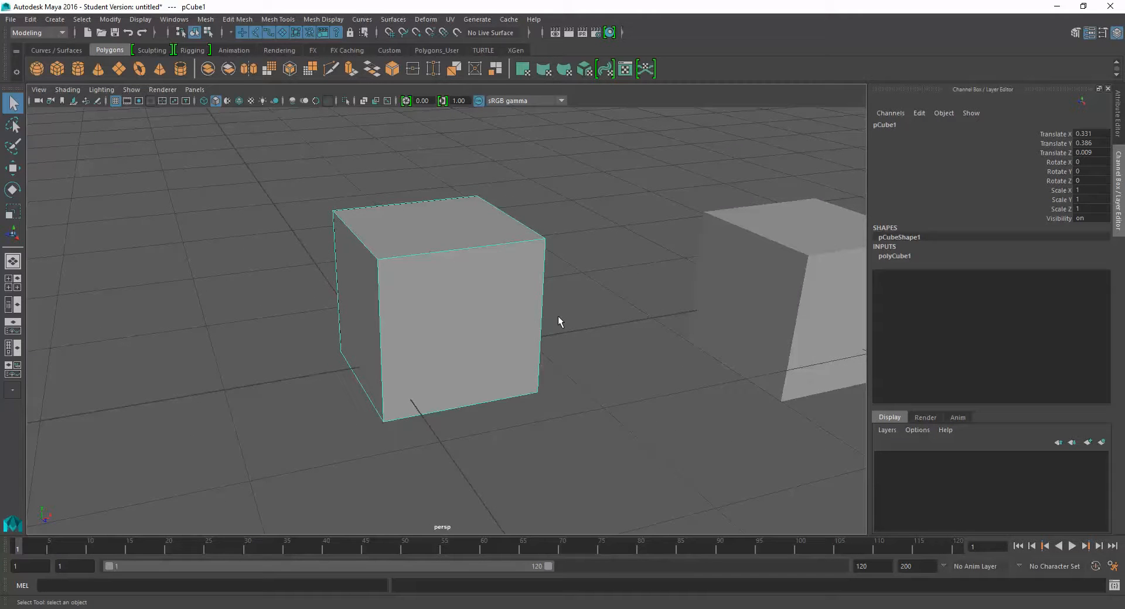
drag(434, 301, 719, 304)
alt+drag(421, 358, 404, 408)
scroll(418, 355, down, 10)
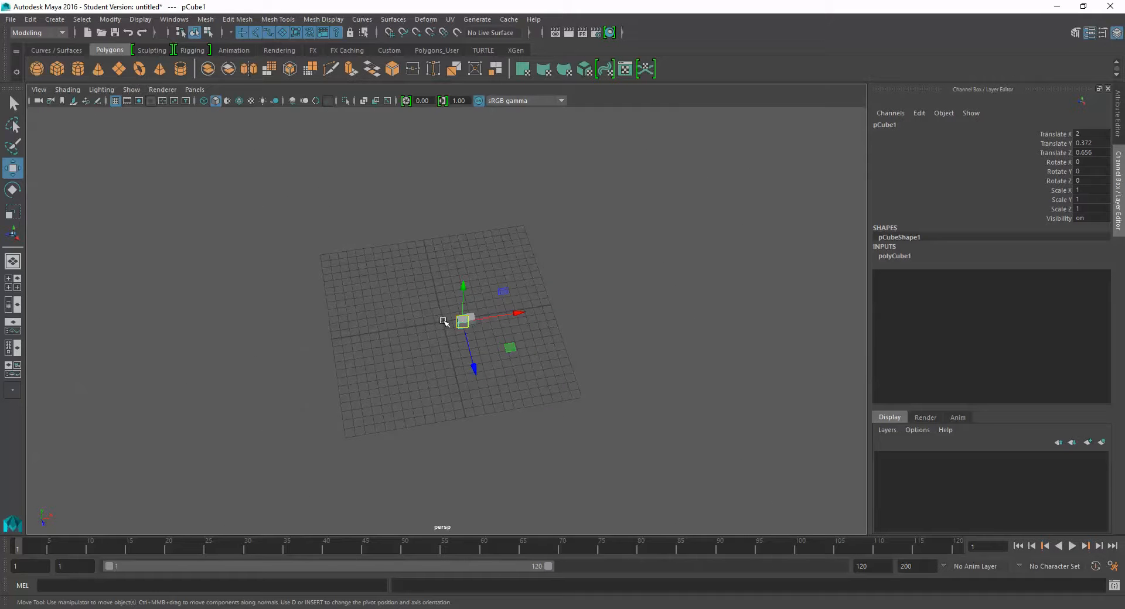
scroll(445, 320, up, 10)
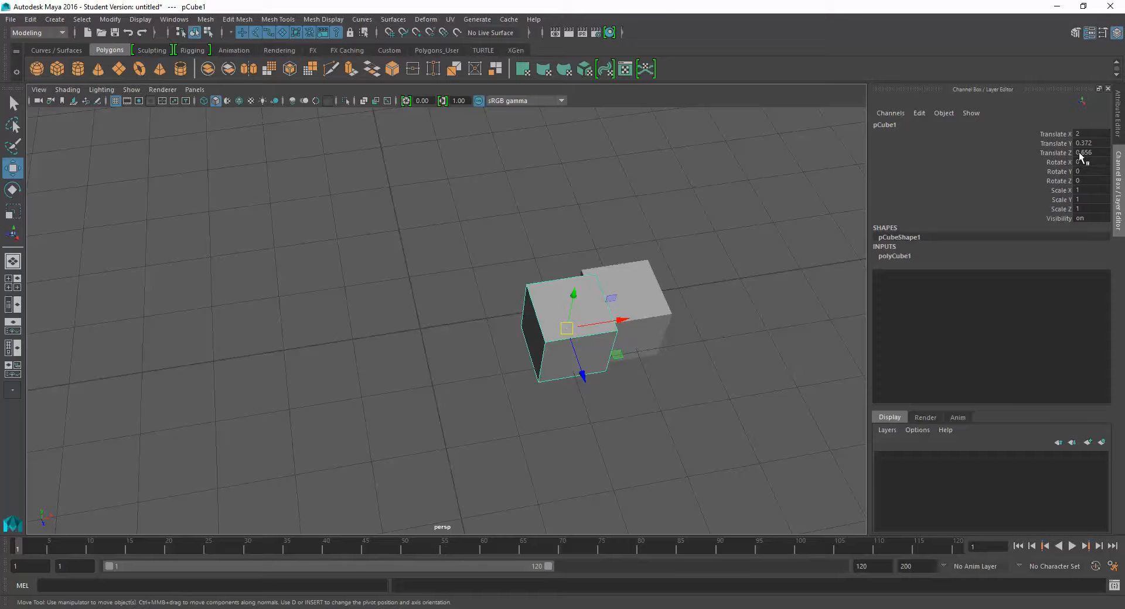
- Set the original cube's Translate X, Y and Z to 0 together, placing it at the grid origin
drag(1083, 134, 1088, 153)
text(0)
key(Return)
alt+drag(540, 381, 428, 367)
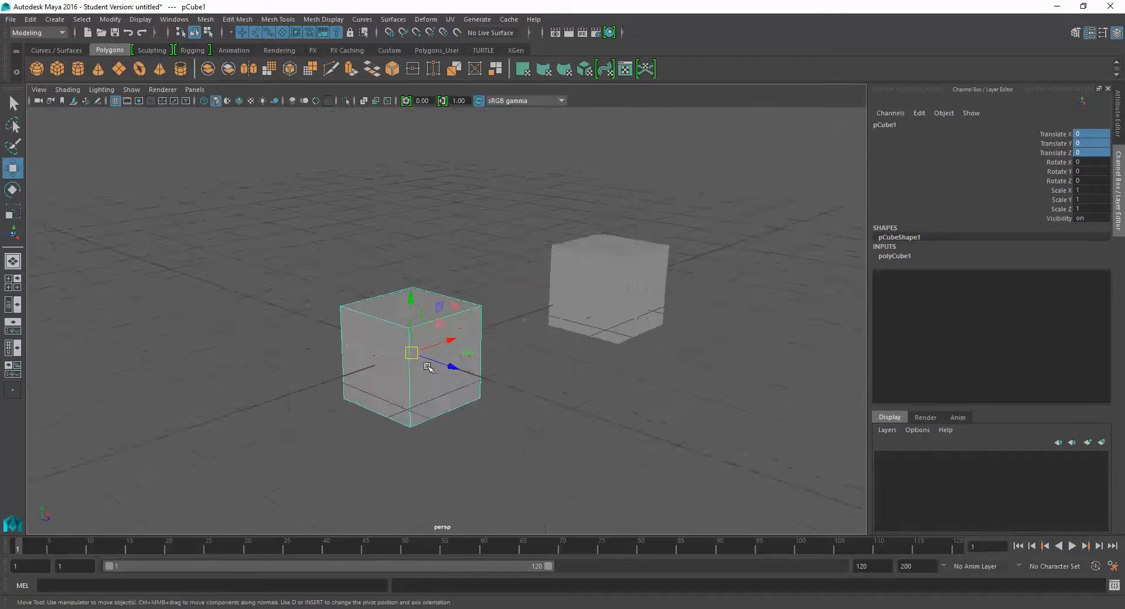
scroll(389, 371, up, 3)
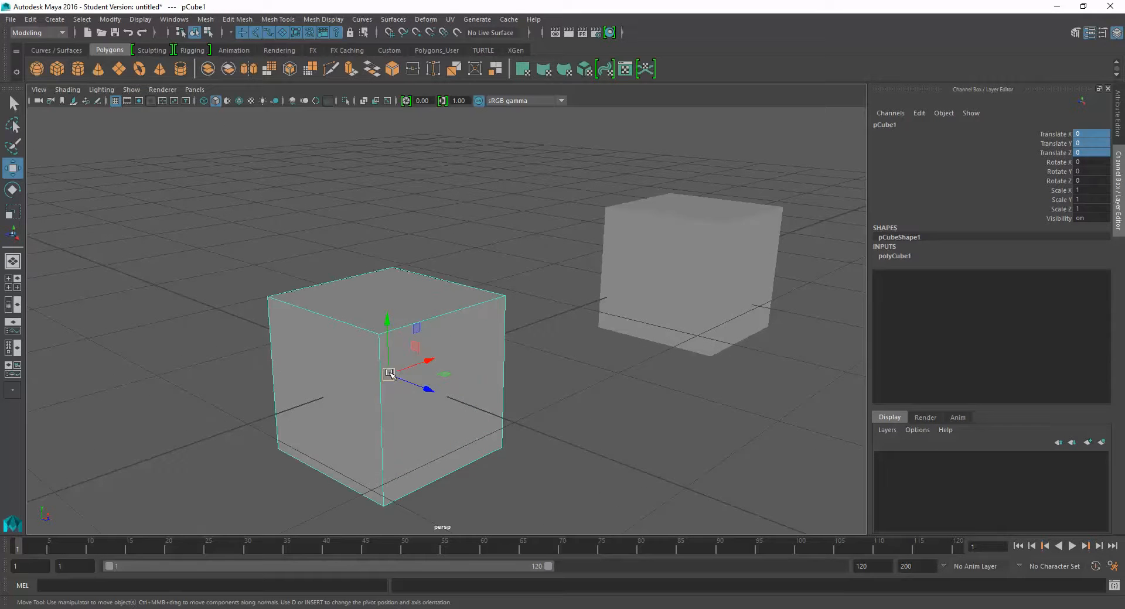
- Try moving the original cube freely away from the origin by its centre handle, and undo the moves
drag(388, 376, 440, 293)
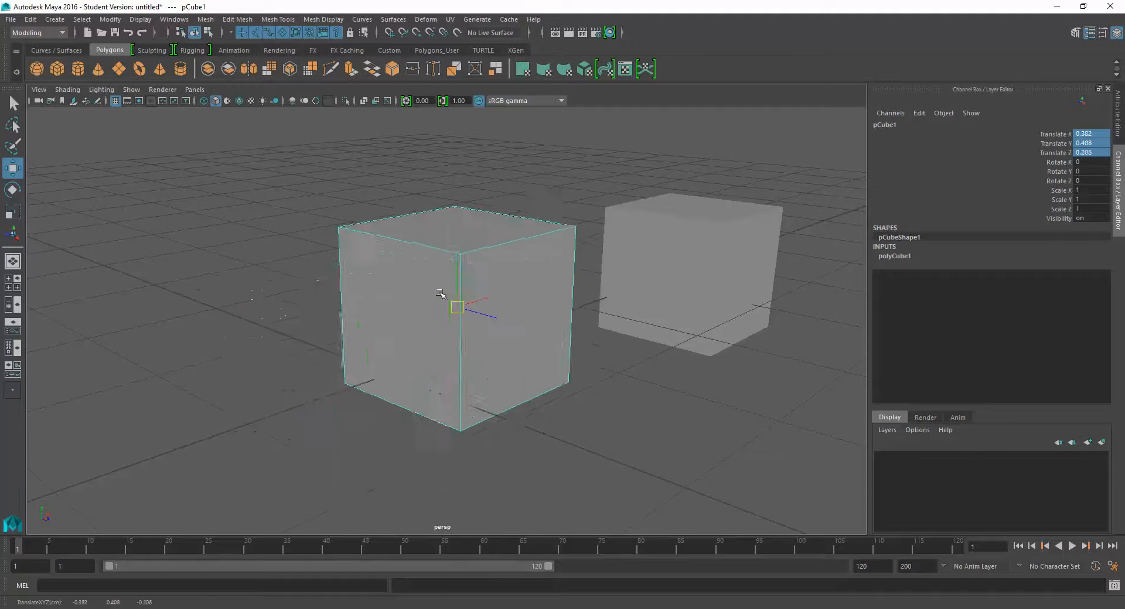
key(ctrl+z)
key(ctrl+z)
key(ctrl+z)
key(ctrl+z)
key(ctrl+z)
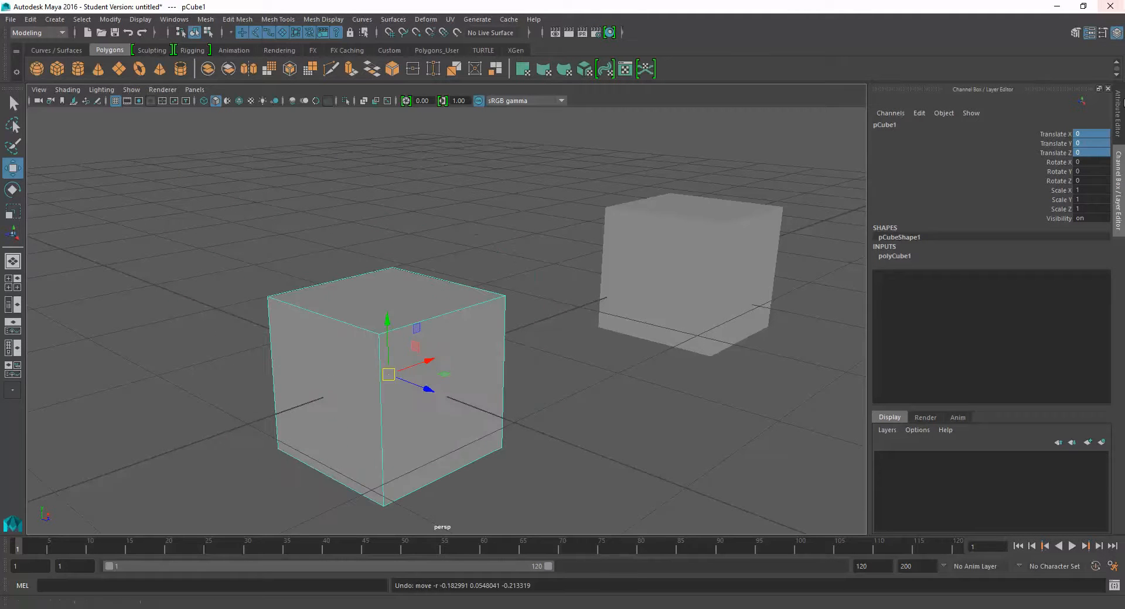
- Try raising the original cube along the Y axis, and undo both that move and the zeroed translation
double_click(1082, 144)
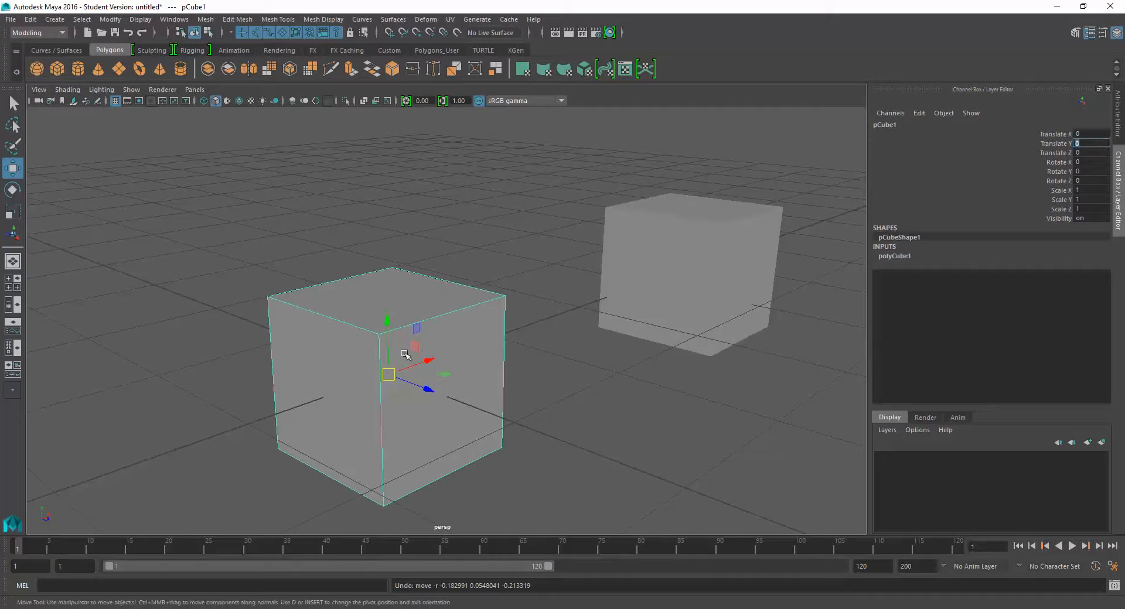
drag(388, 321, 411, 211)
key(ctrl+z)
key(ctrl+z)
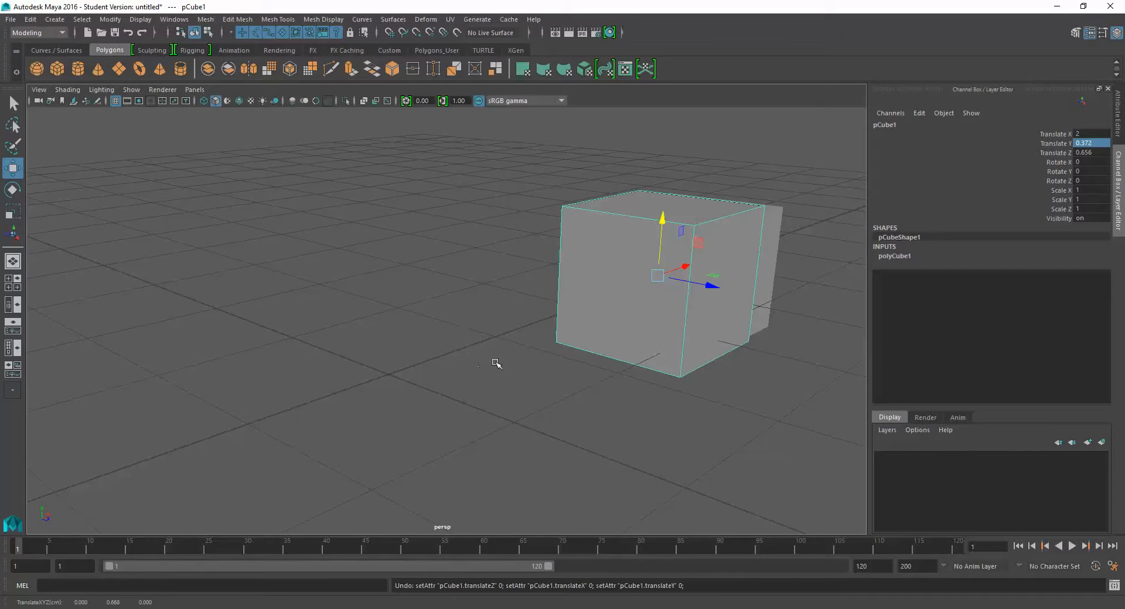
- Reset the original cube's Translate X, Y and Z values to 0 in a single entry
click(1090, 134)
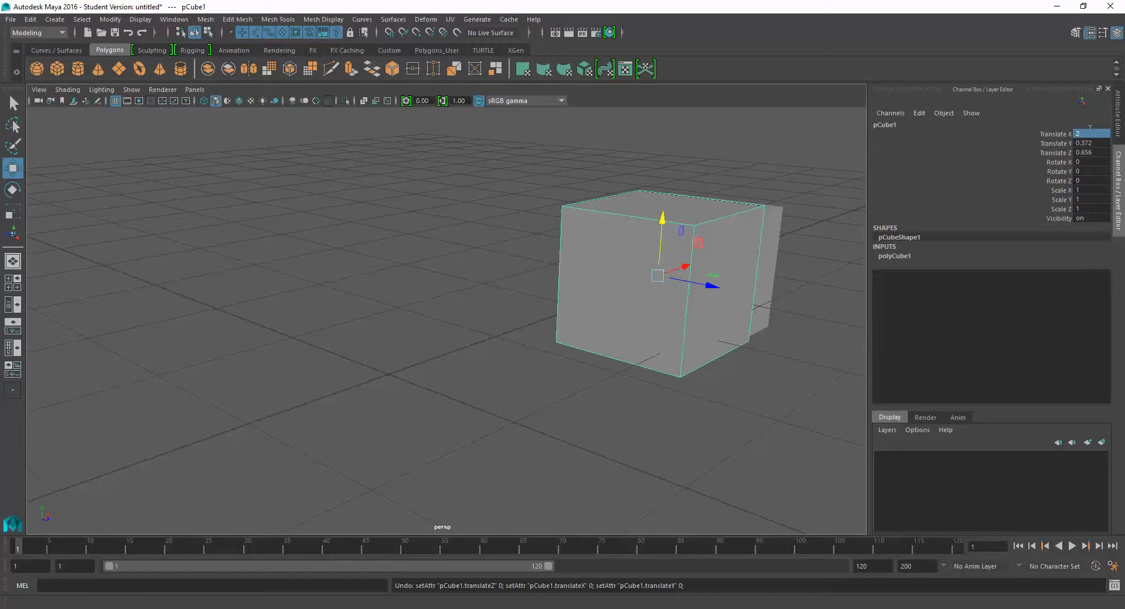
drag(1089, 134, 1093, 153)
text(0)
key(Return)
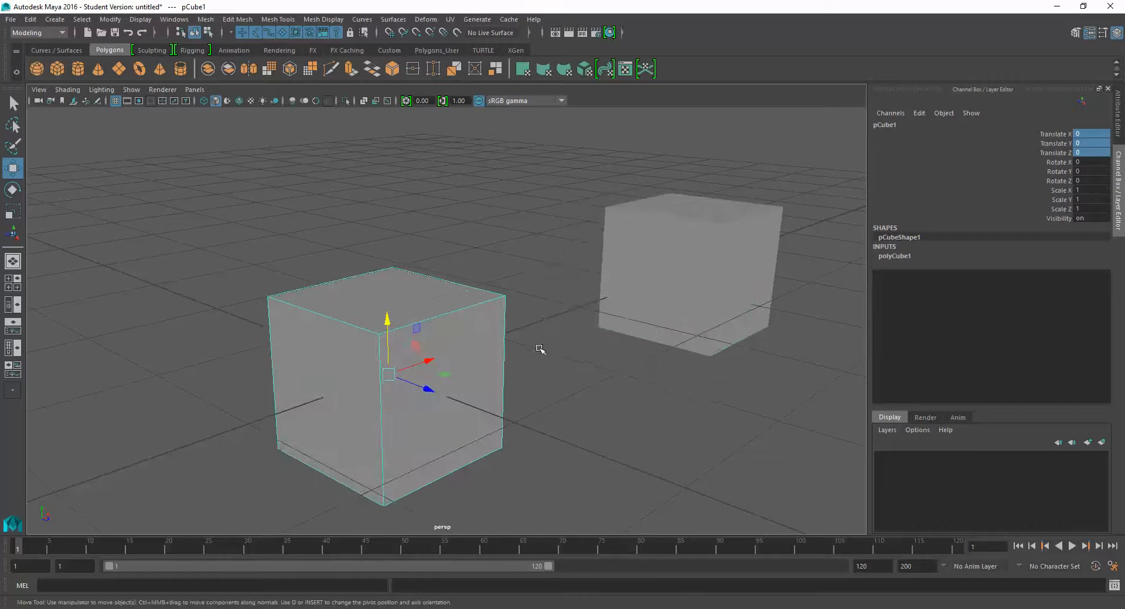
- Try moving the original cube along the X axis from different viewing angles, undoing each move
alt+drag(539, 346, 552, 351)
drag(451, 358, 384, 345)
key(ctrl+z)
alt+drag(447, 369, 506, 370)
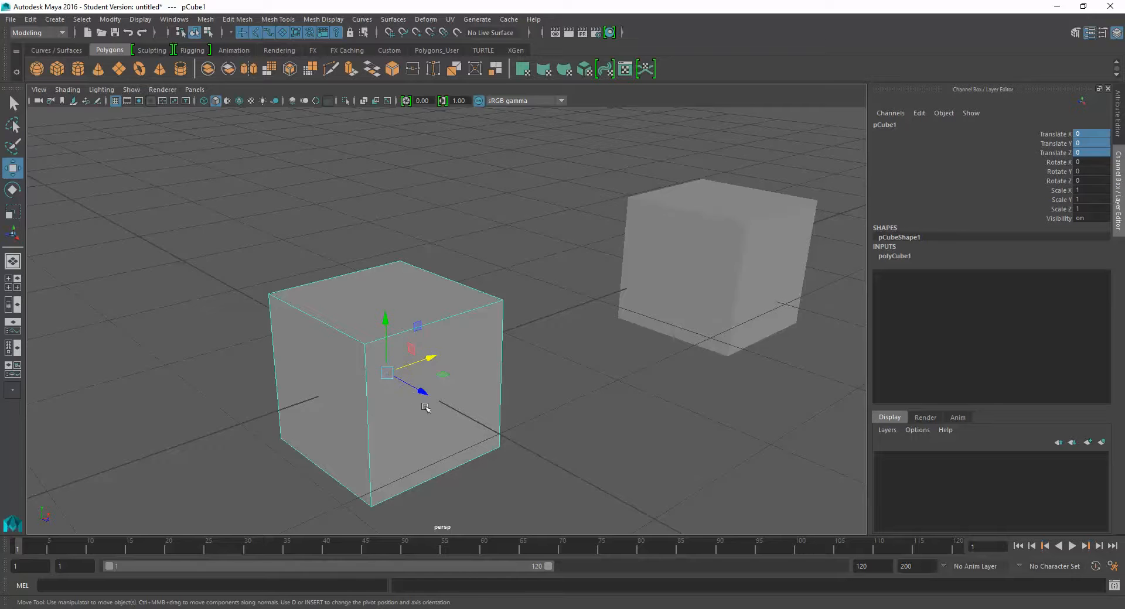
alt+drag(427, 406, 393, 391)
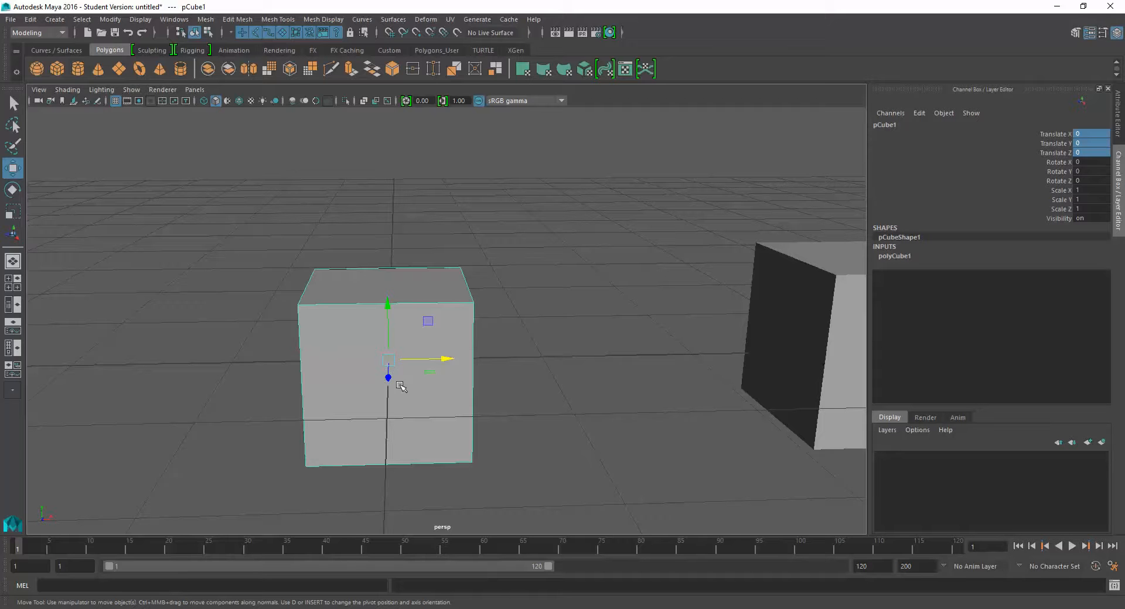
drag(446, 359, 357, 372)
key(ctrl+z)
alt+drag(446, 420, 497, 359)
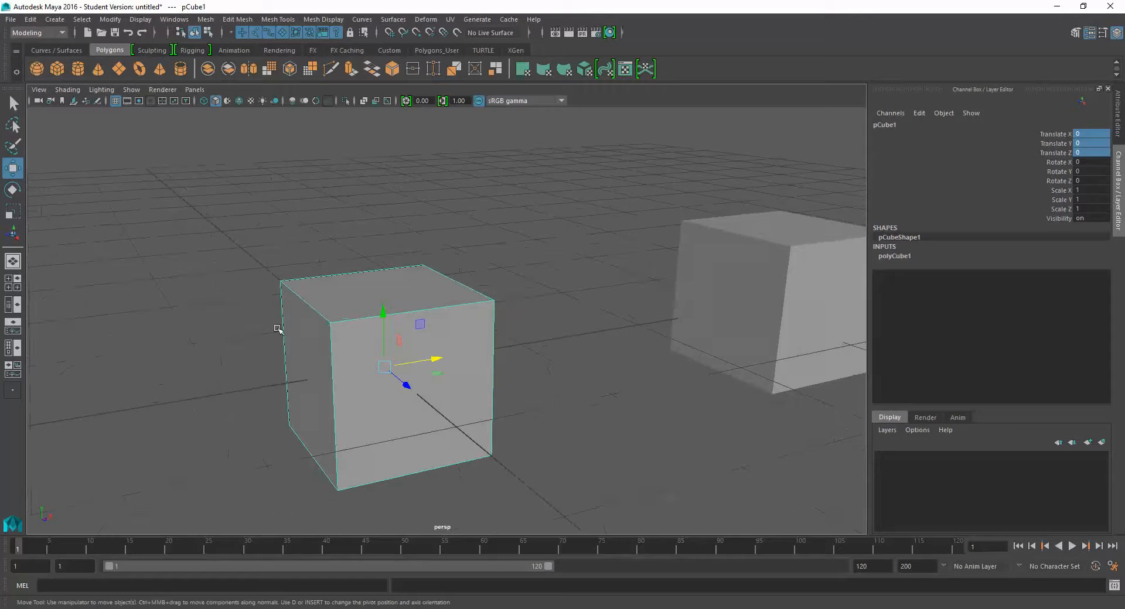
alt+drag(465, 383, 399, 372)
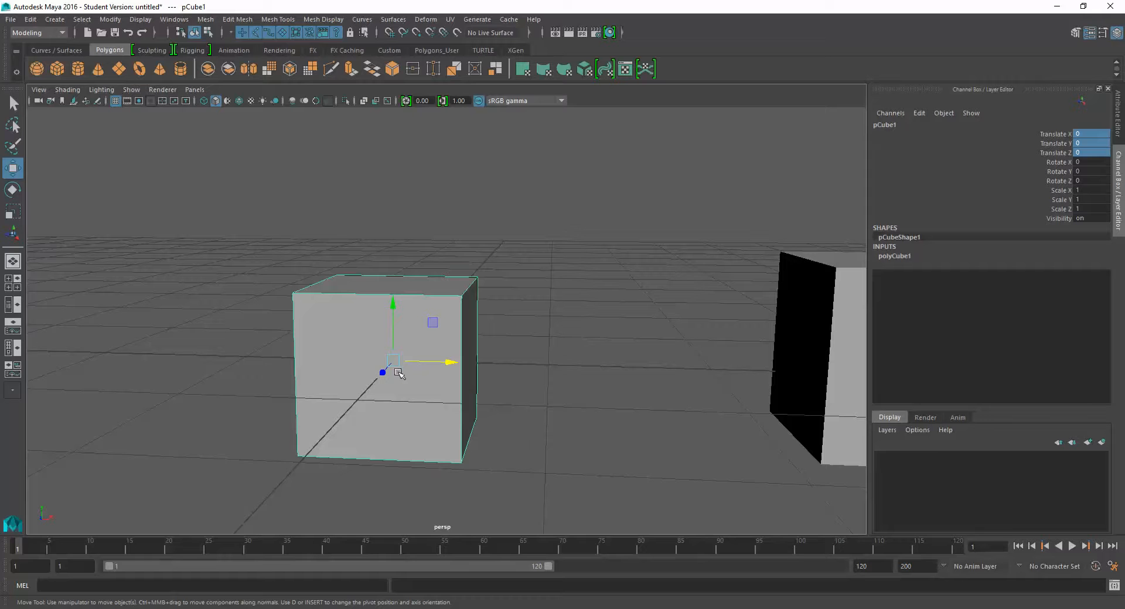
- Try setting the original cube's Translate Y to 2, inspect its height above the grid, and undo the change
click(544, 362)
click(439, 365)
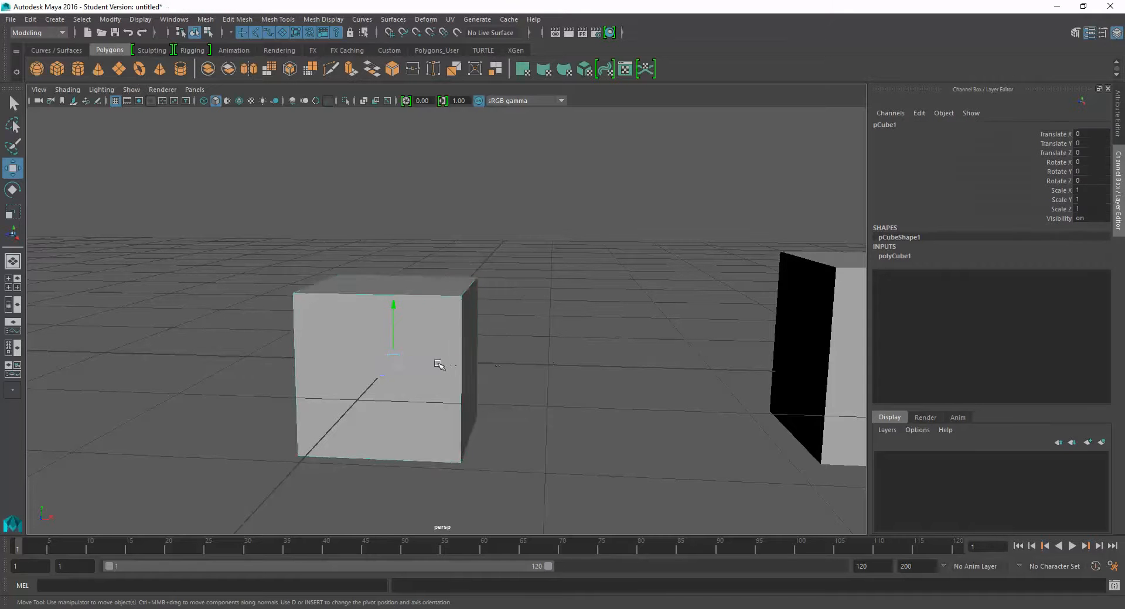
click(1086, 143)
text(2)
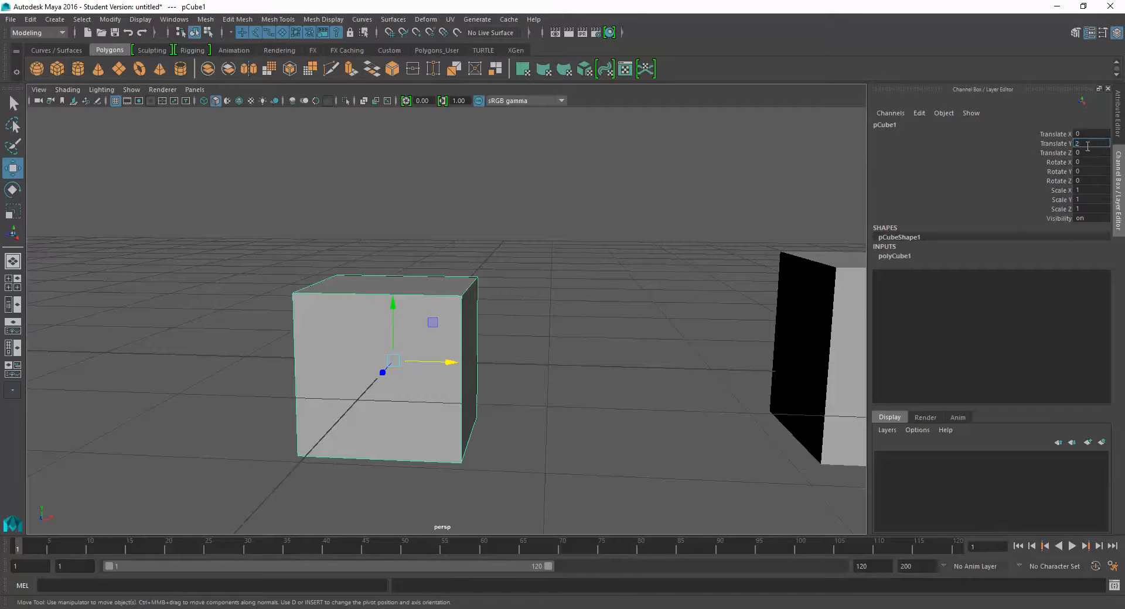
key(Return)
scroll(619, 300, down, 4)
alt+middle_drag(603, 344, 605, 372)
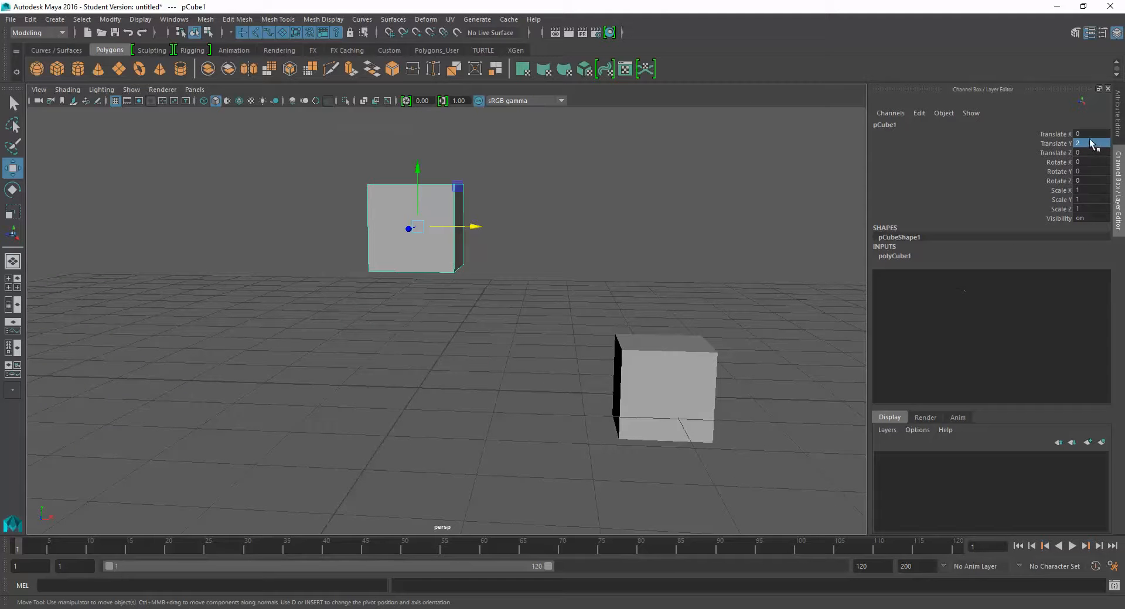
alt+middle_drag(467, 251, 450, 310)
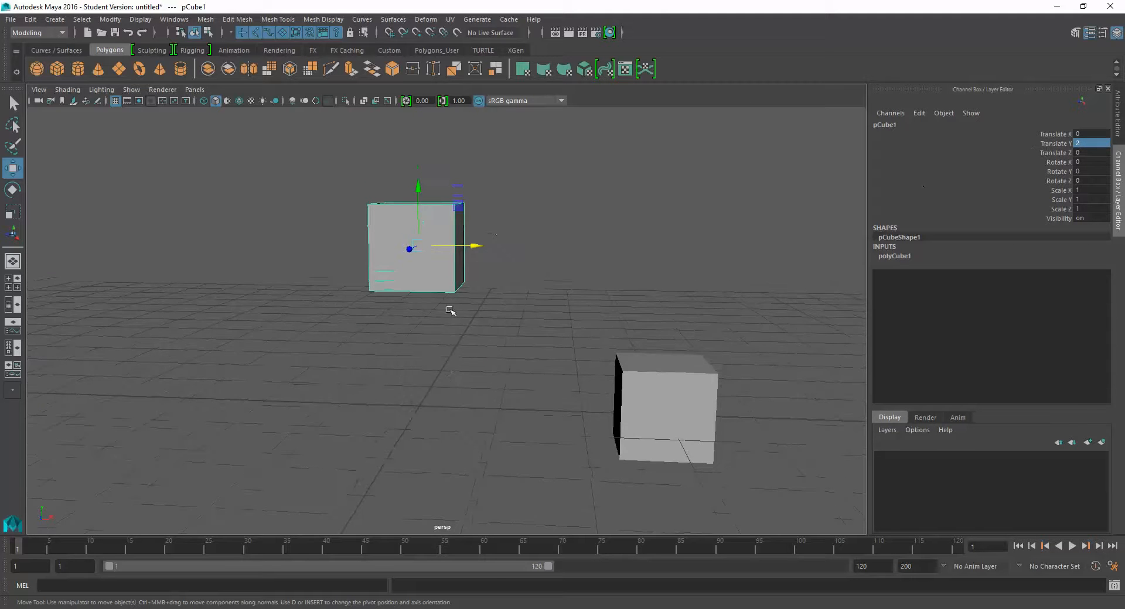
key(ctrl+z)
alt+middle_drag(519, 368, 526, 310)
- Set the original cube's Translate Z to 2 and view its position along the Z axis
click(1084, 153)
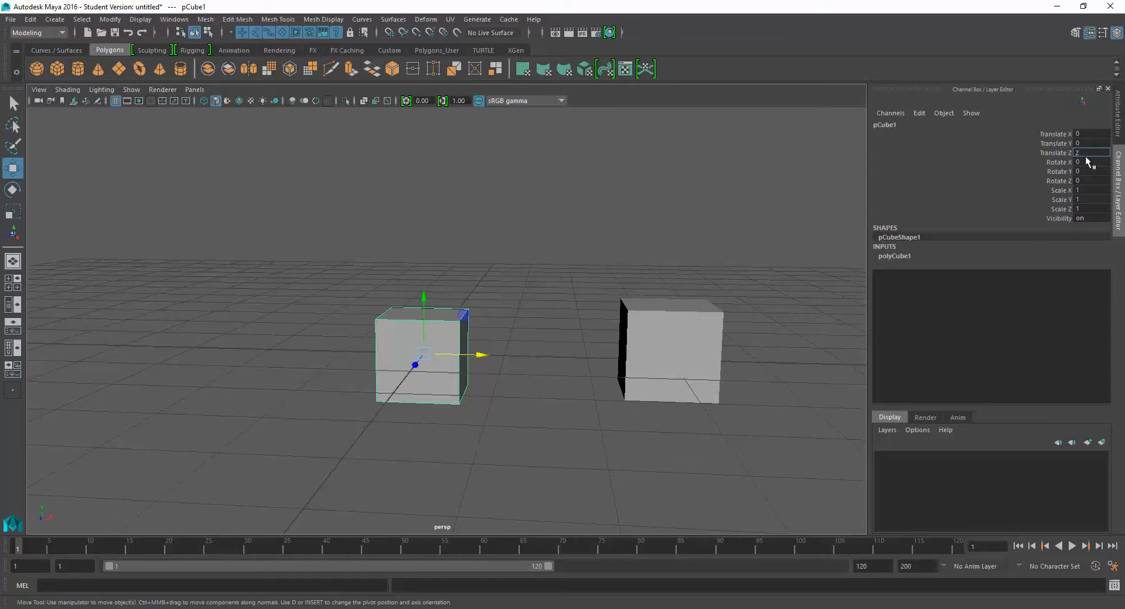
text(2)
key(Return)
alt+drag(569, 385, 462, 363)
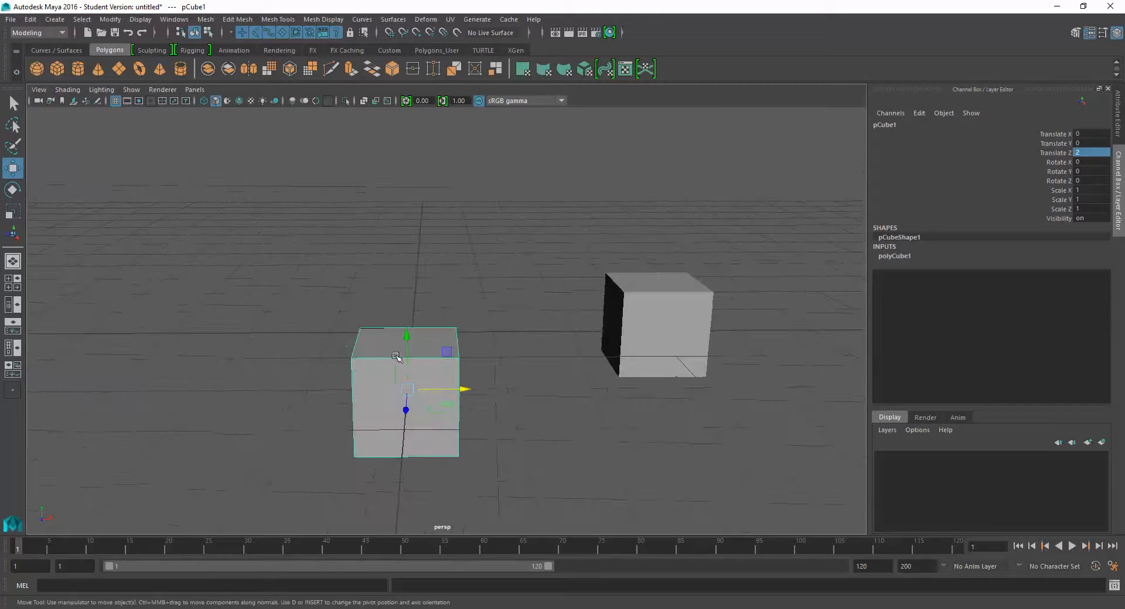
- Set the original cube's Translate Z to -2 and view it from above
click(1096, 155)
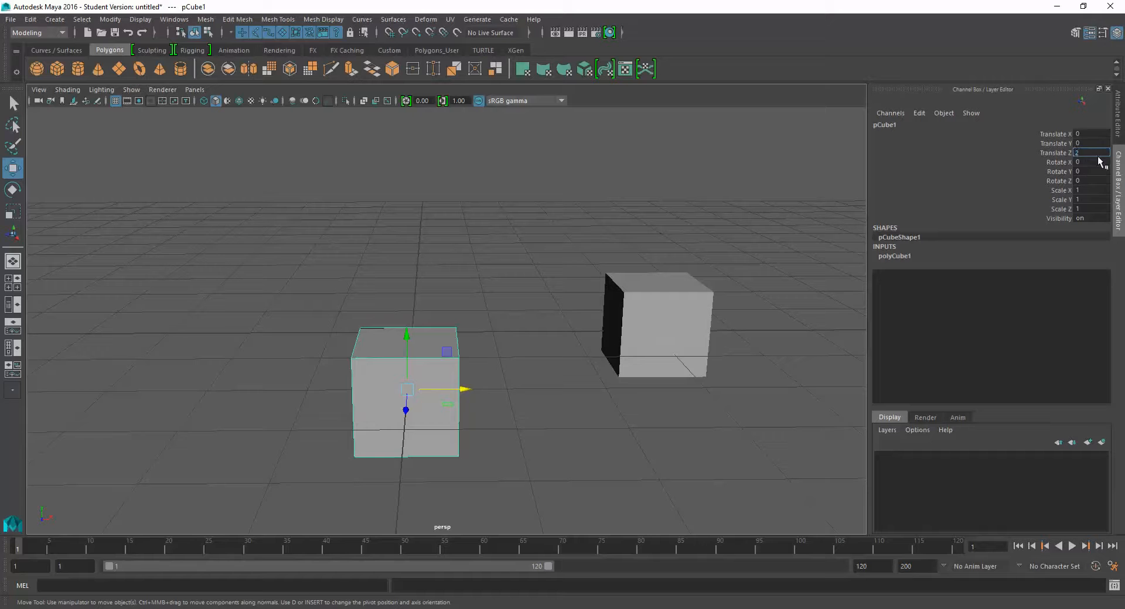
text(-2)
key(Return)
alt+drag(492, 429, 457, 432)
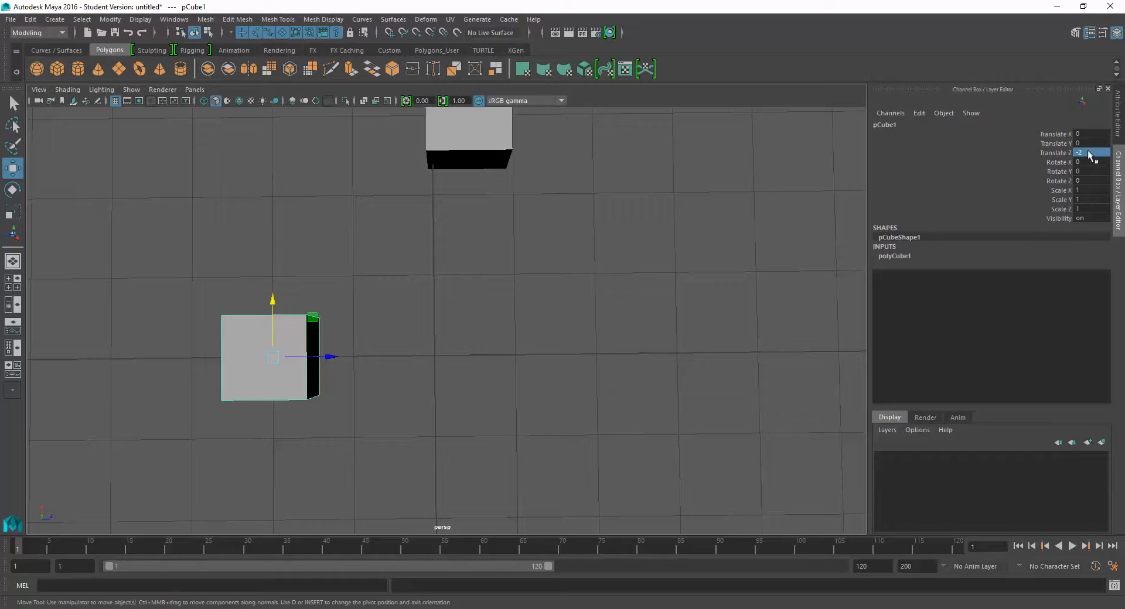
- Set the original cube's Translate Z to 0 and return to an angled perspective view of both cubes
text(0)
key(Return)
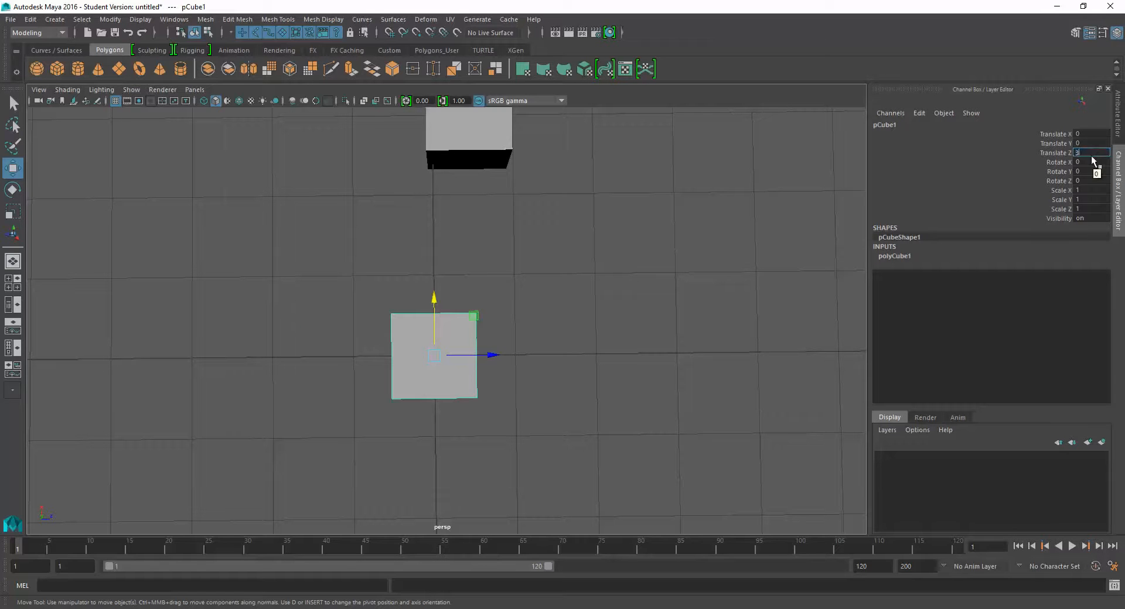
key(Return)
key(ctrl+z)
alt+drag(733, 350, 570, 344)
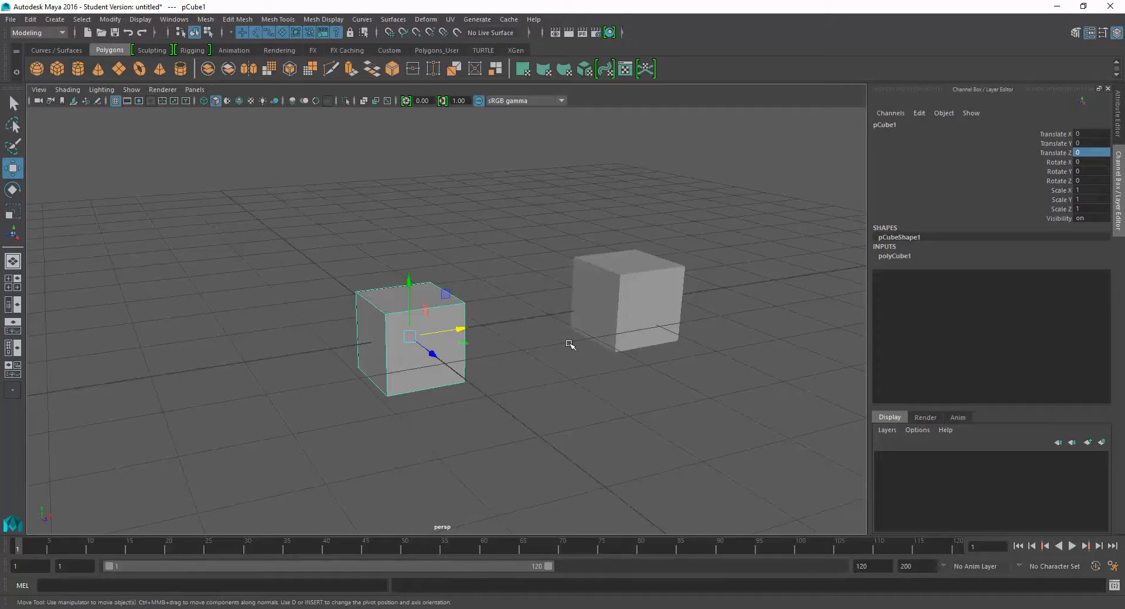
- Try rotating the original cube freely with the Rotate tool, and undo the rotation
alt+middle_drag(547, 244, 554, 267)
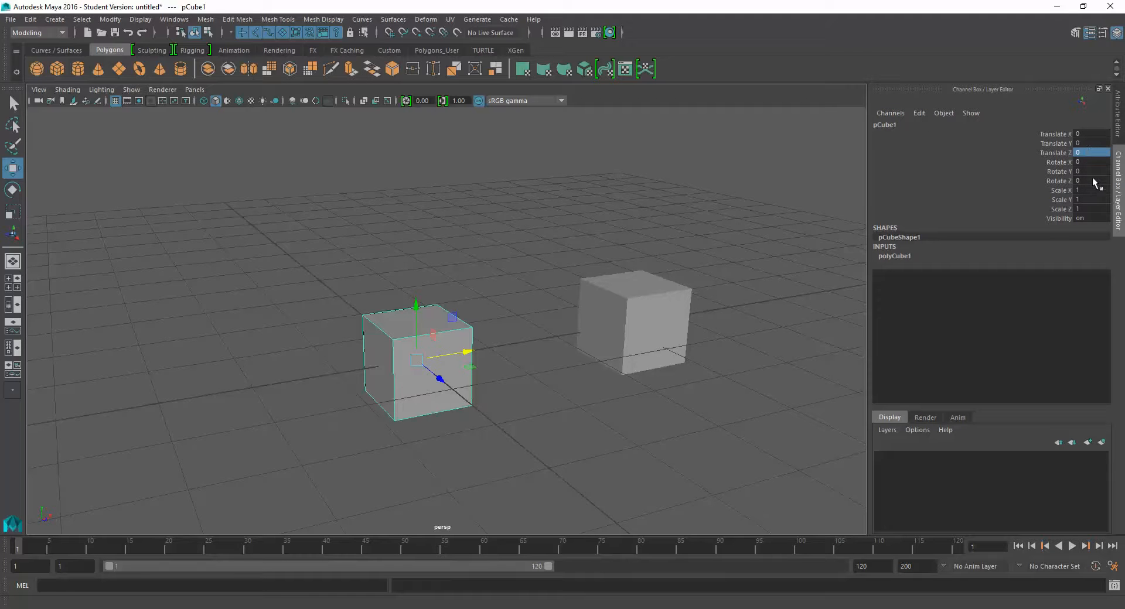
alt+middle_drag(483, 321, 499, 290)
alt+drag(447, 318, 462, 322)
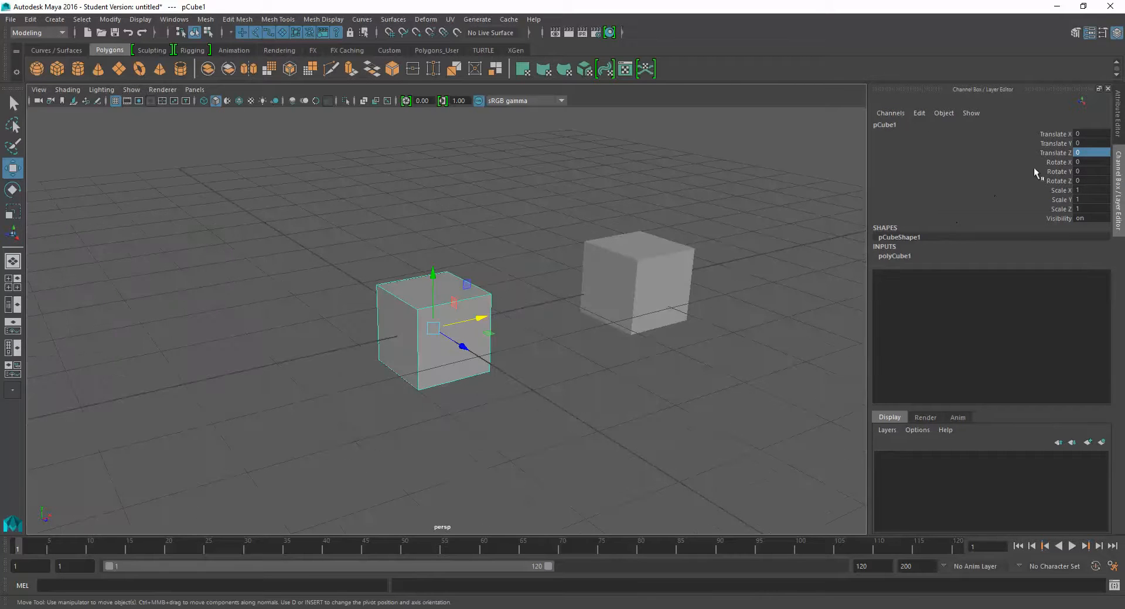
alt+middle_drag(422, 312, 427, 339)
scroll(402, 361, up, 4)
key(e)
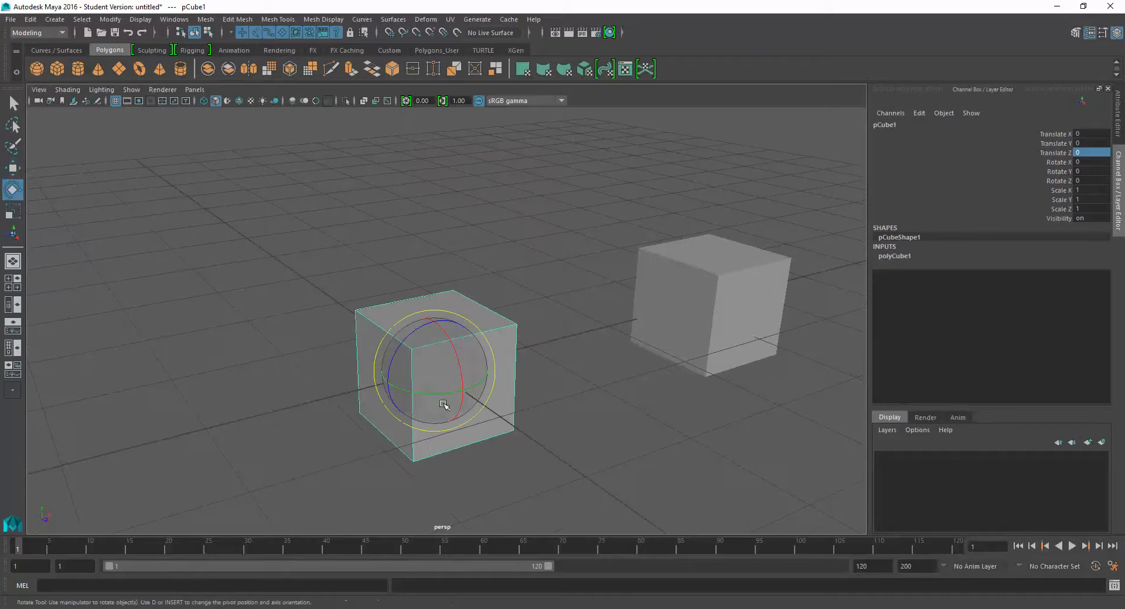
drag(427, 392, 544, 380)
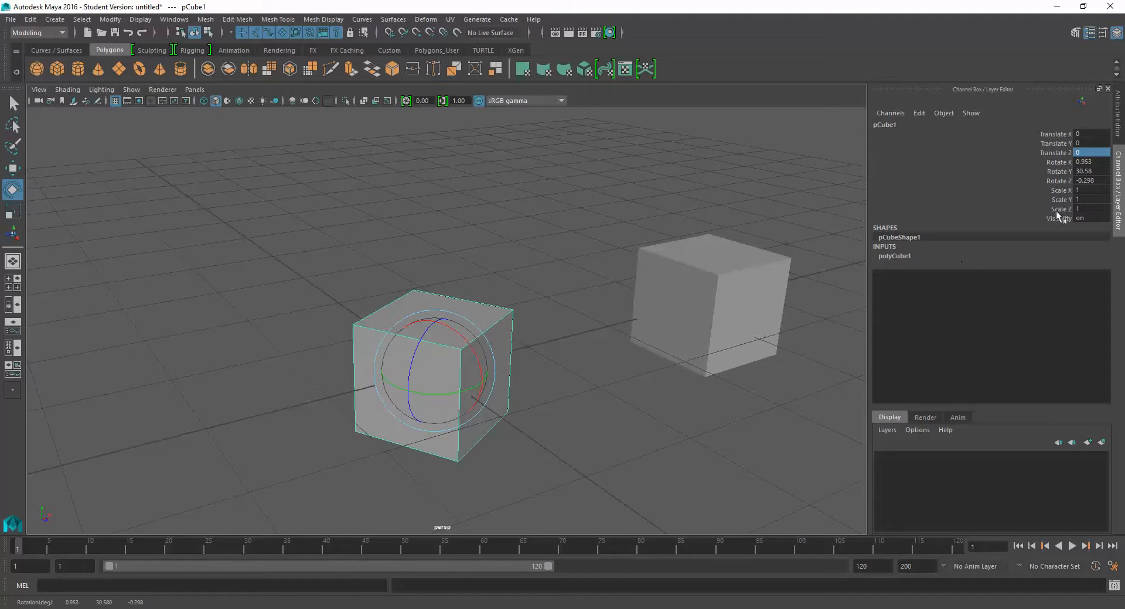
key(ctrl+z)
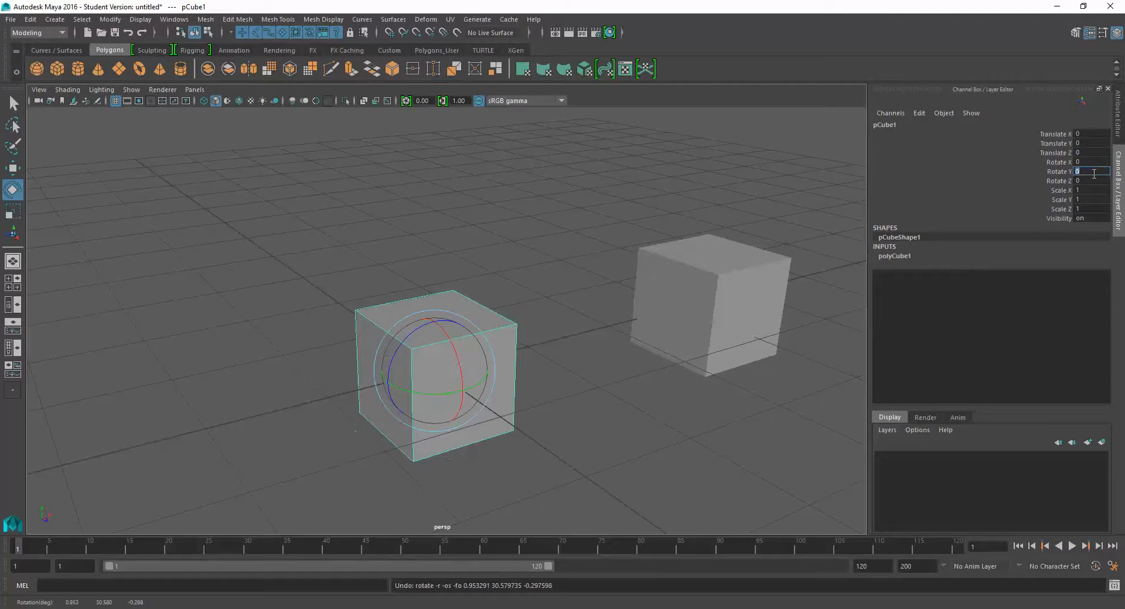
- Try Rotate Y values of 90 and 45 on the original cube
text(90)
key(Tab)
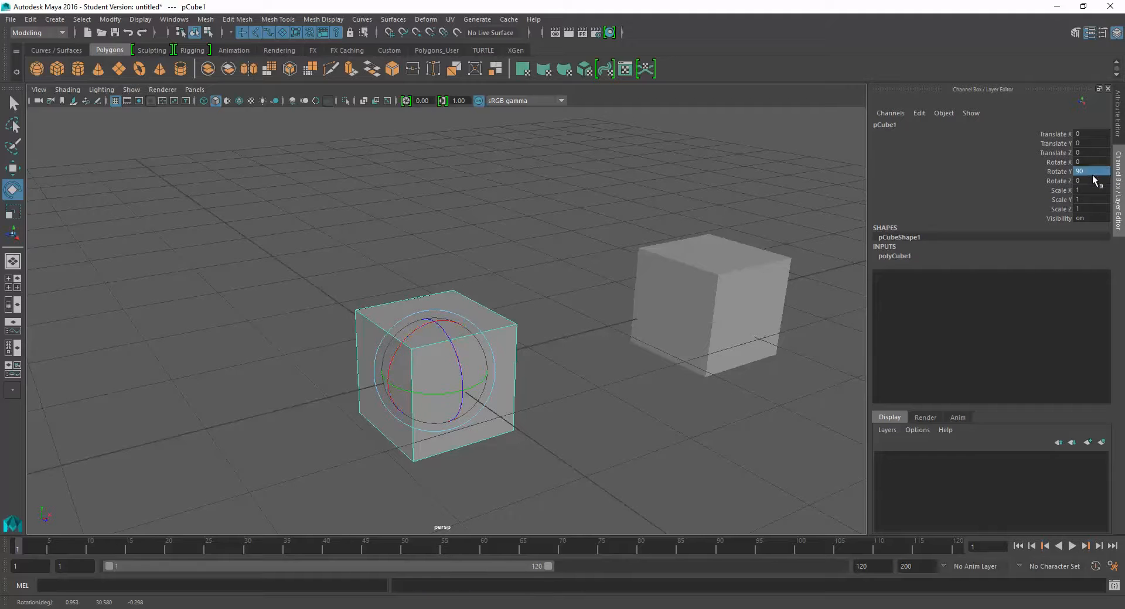
click(1091, 172)
text(45)
key(Return)
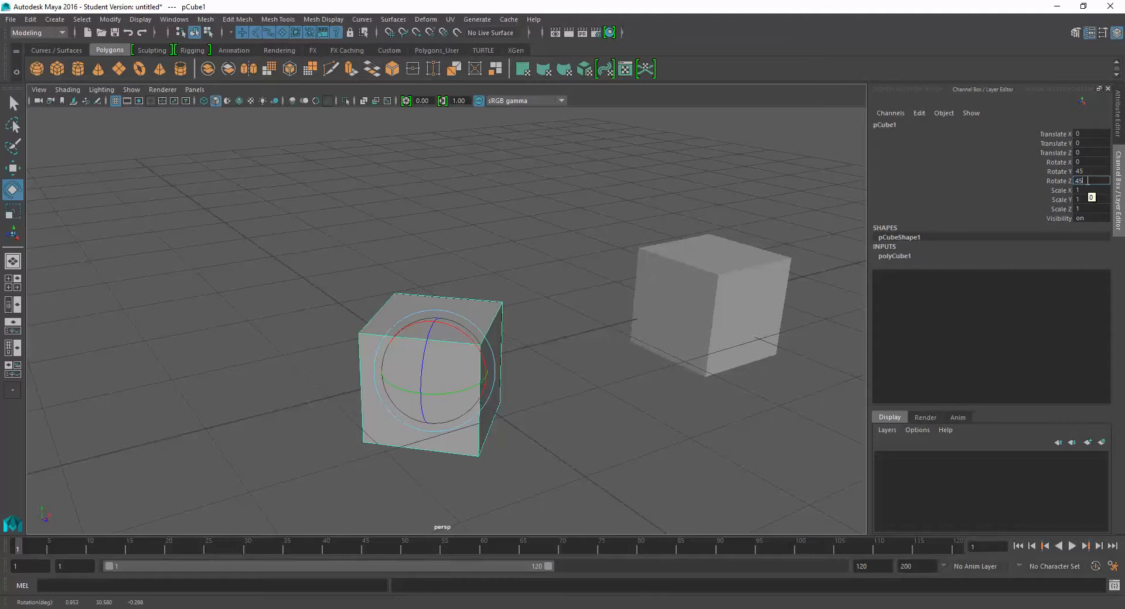
- Set the original cube's Rotate Z to 45 and tilt it freely to about 49.672, 37.318 and 67.03 degrees
key(Return)
alt+drag(555, 356, 555, 387)
click(1096, 161)
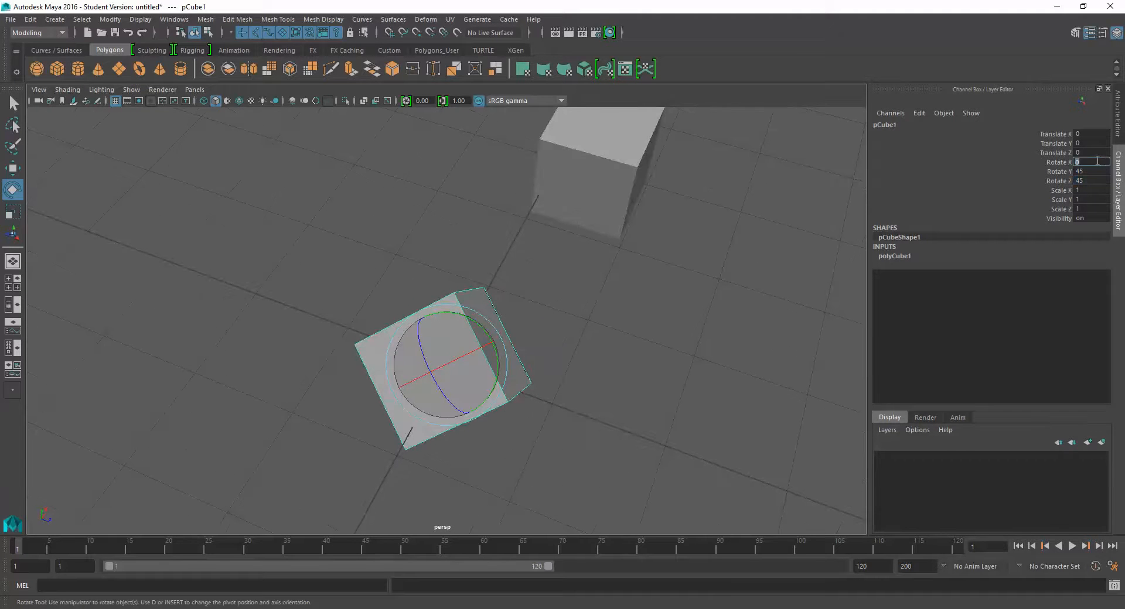
key(Return)
alt+drag(545, 409, 424, 375)
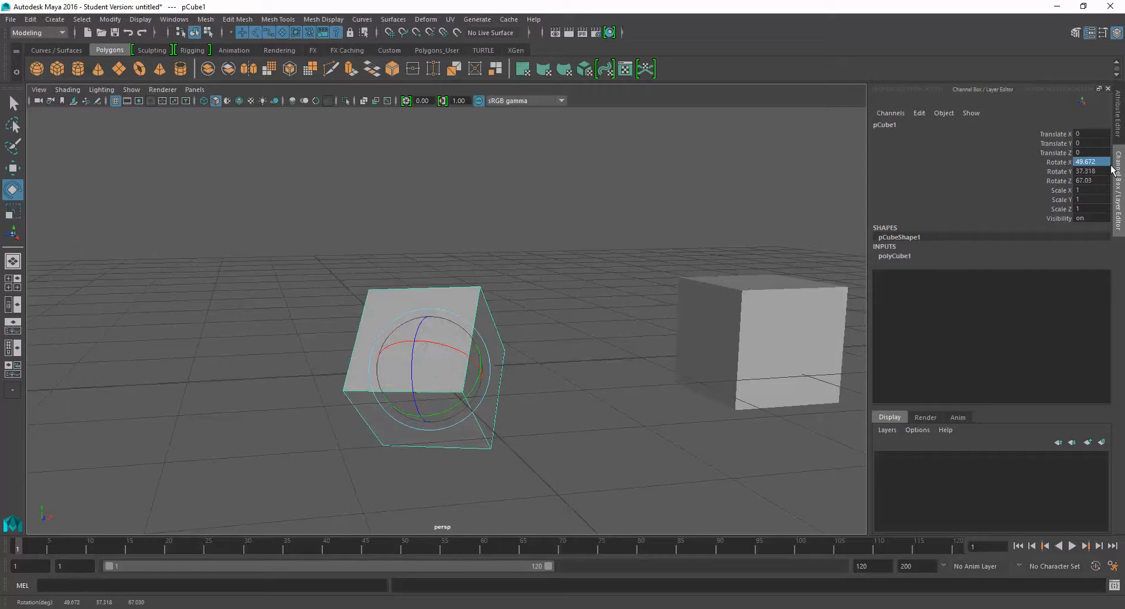
- Try adjusting the original cube's Scale X, Y and Z channels together interactively, and undo the change
drag(1058, 191, 1060, 214)
middle_drag(859, 214, 820, 217)
key(ctrl+z)
- Try stretching the cube's Scale Z to about 1.663 and scaling it uniformly to about 1.44, undoing each change
click(1036, 193)
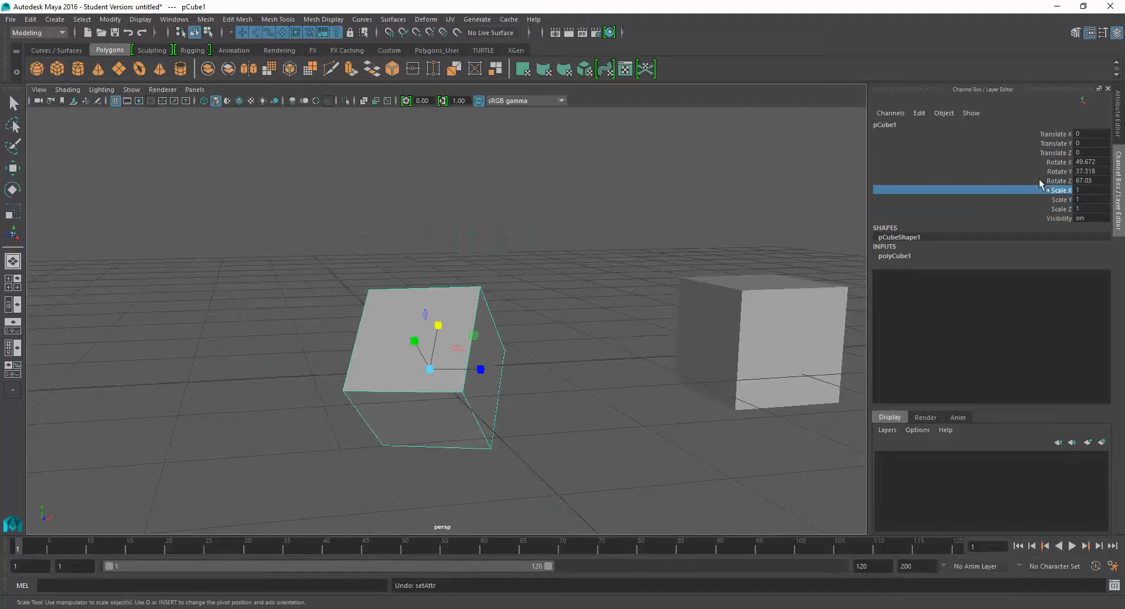
shift+click(1040, 207)
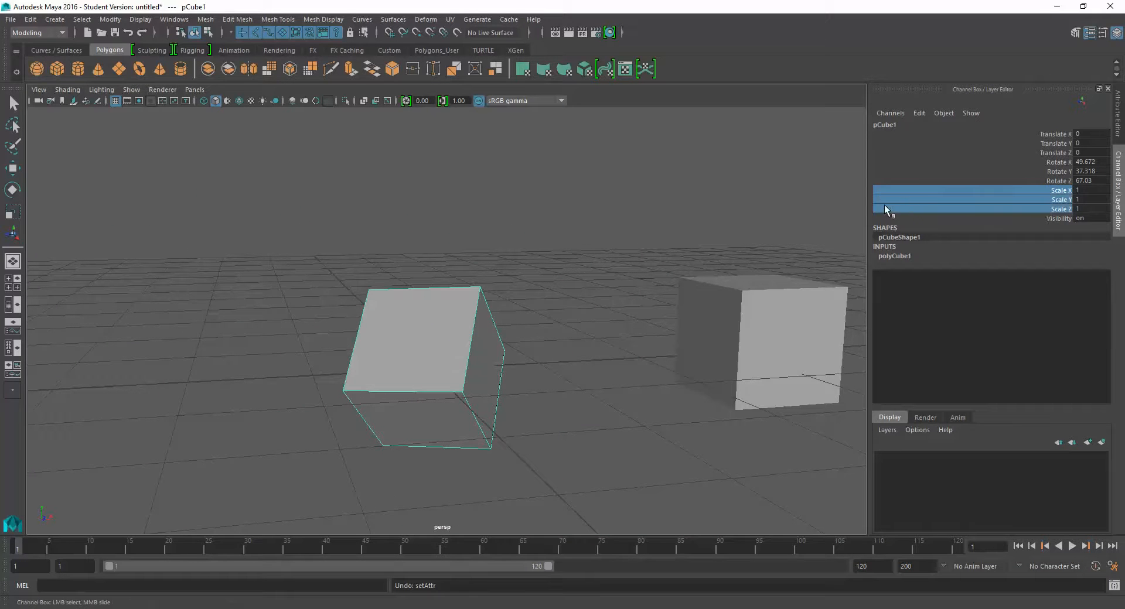
click(922, 208)
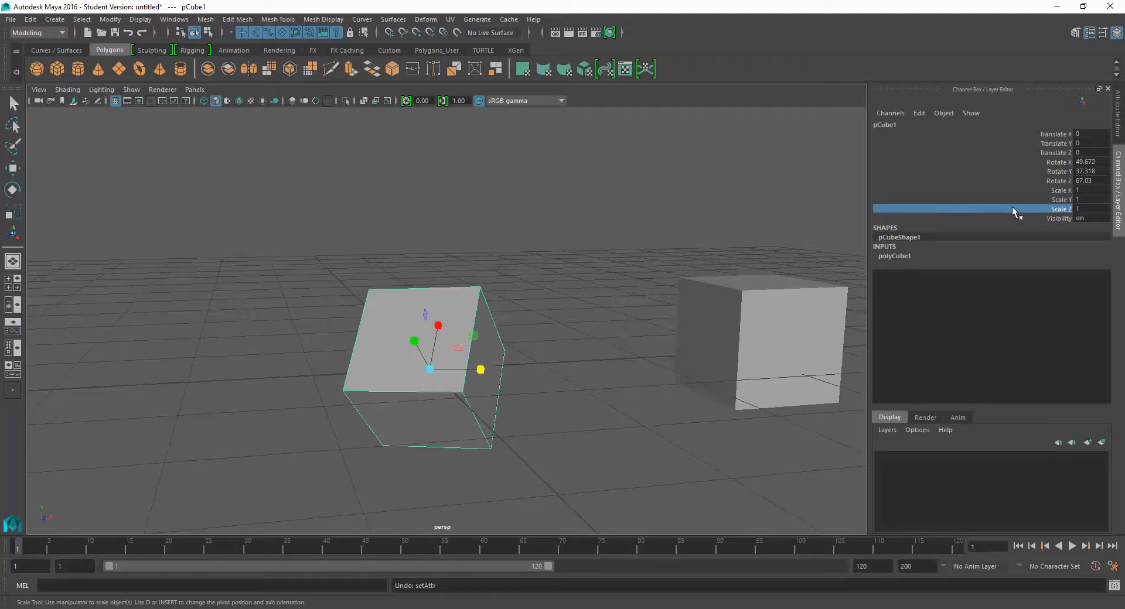
middle_drag(857, 215, 899, 230)
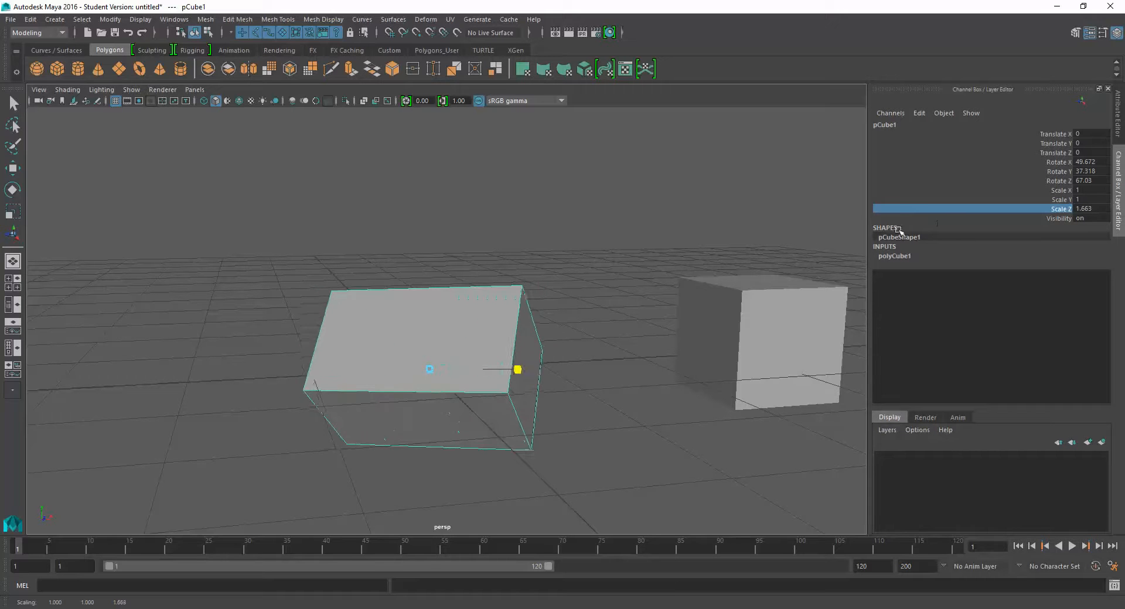
key(ctrl+z)
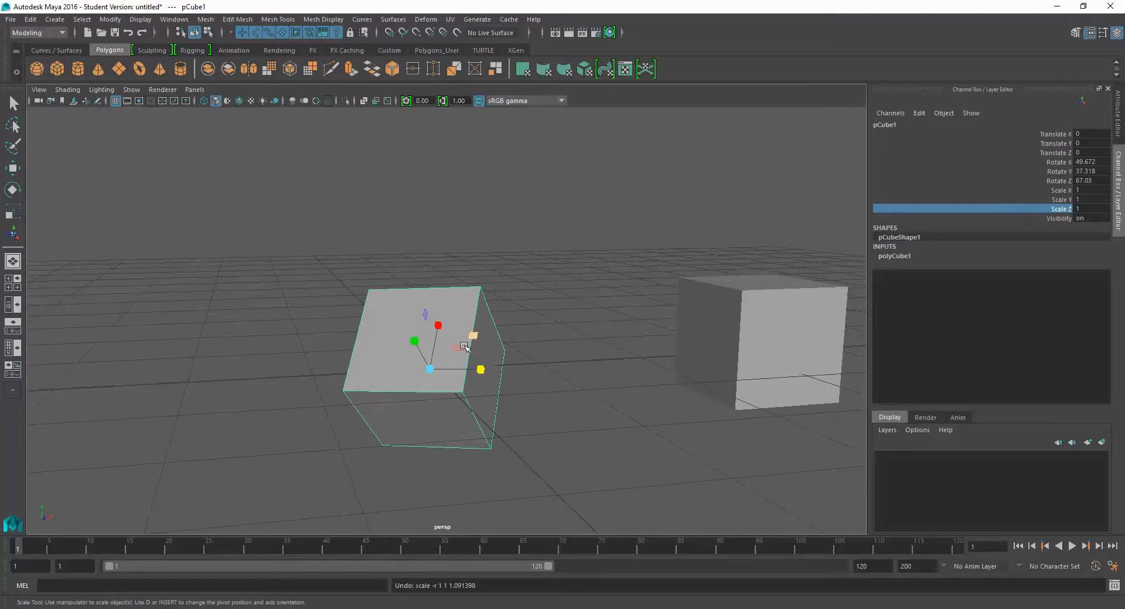
alt+drag(464, 346, 505, 329)
key(ctrl+z)
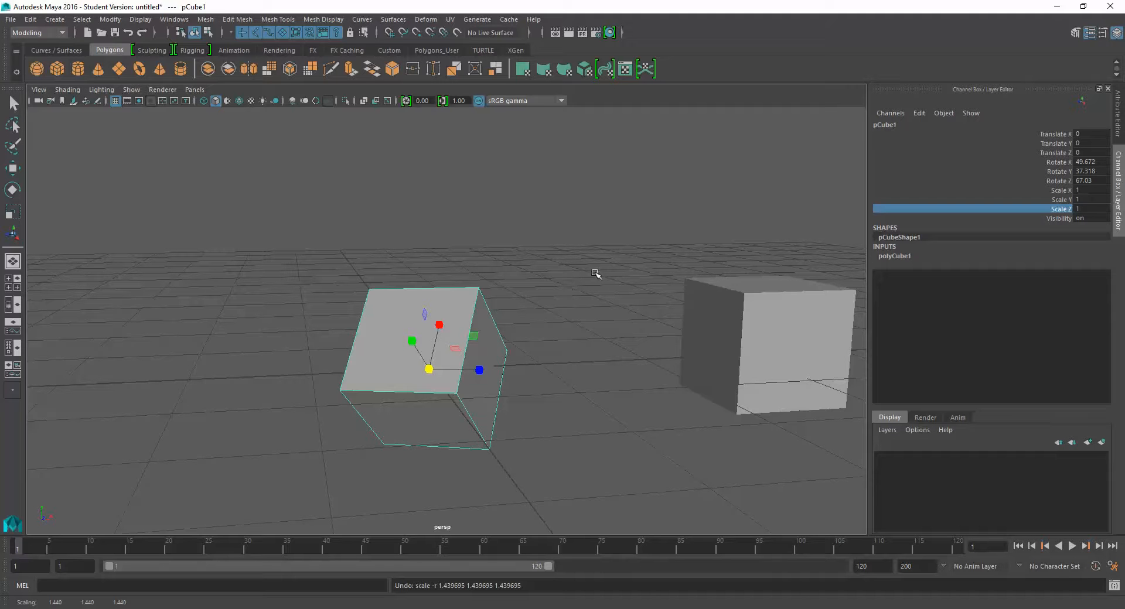
- Try another free rotation of the cube, and undo it along with the earlier rotations back to Rotate Y 90
key(e)
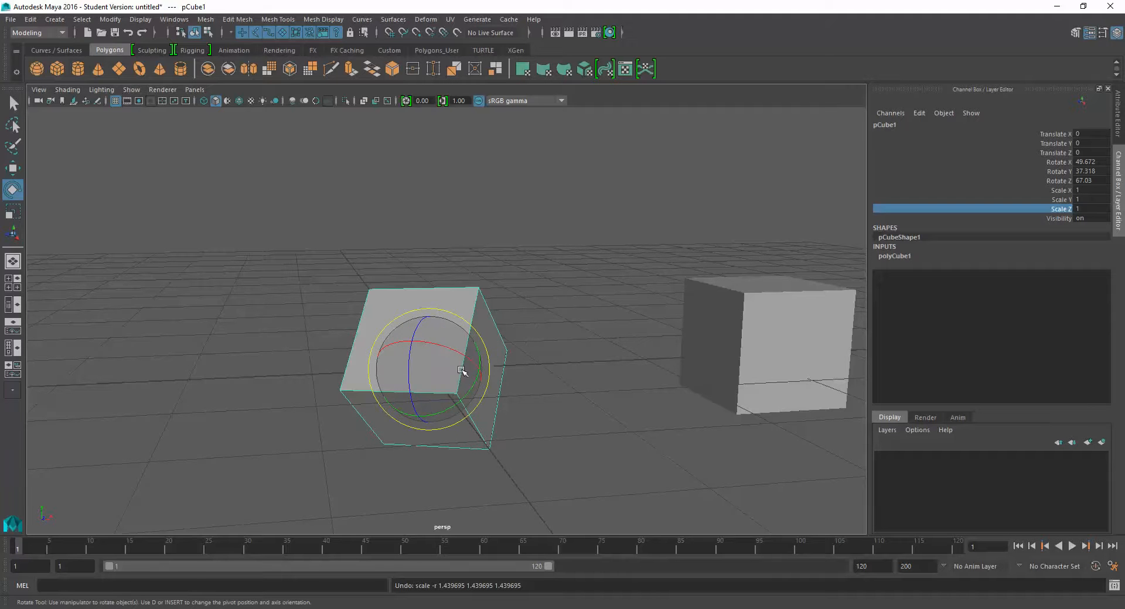
alt+drag(461, 370, 429, 386)
key(ctrl+z)
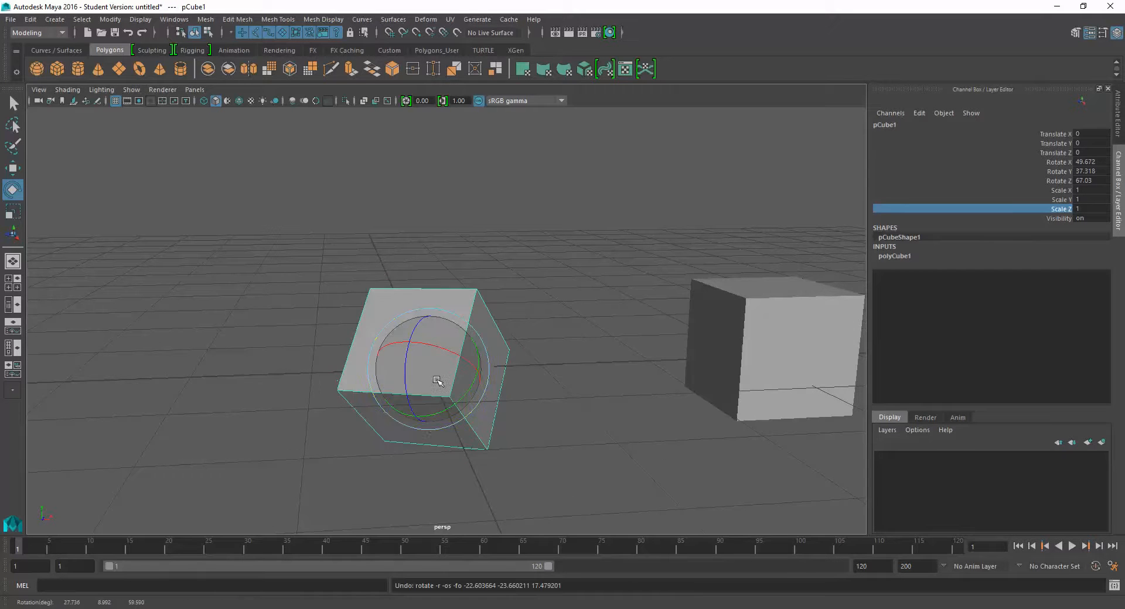
key(ctrl+z)
key(ctrl+z)
key(ctrl+z)
key(ctrl+z)
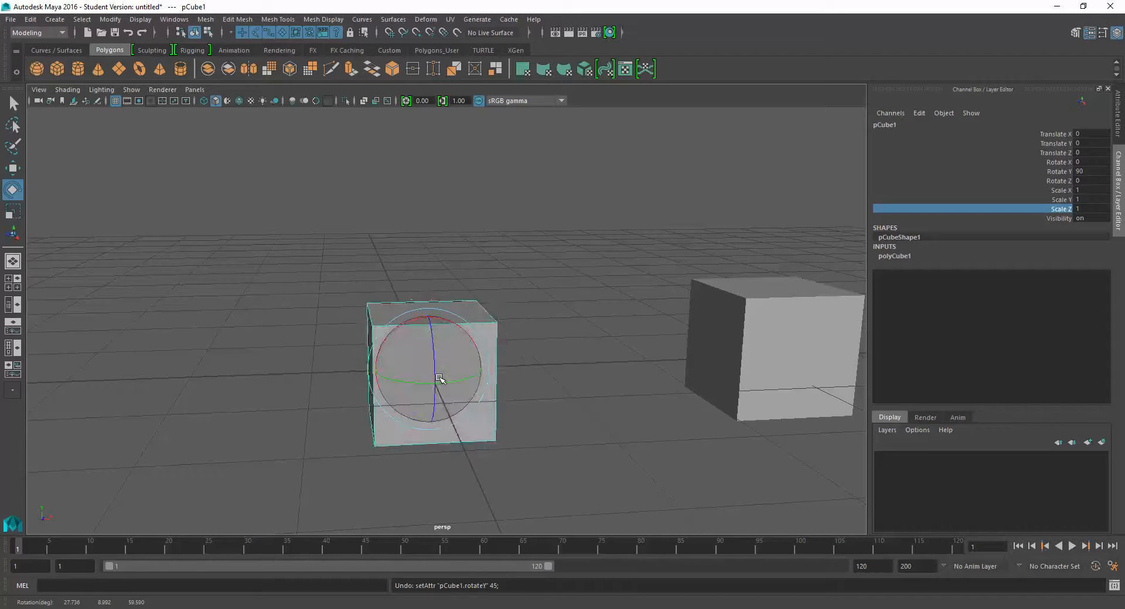
- Set the original cube's Rotate Y to 0
alt+drag(510, 432, 570, 424)
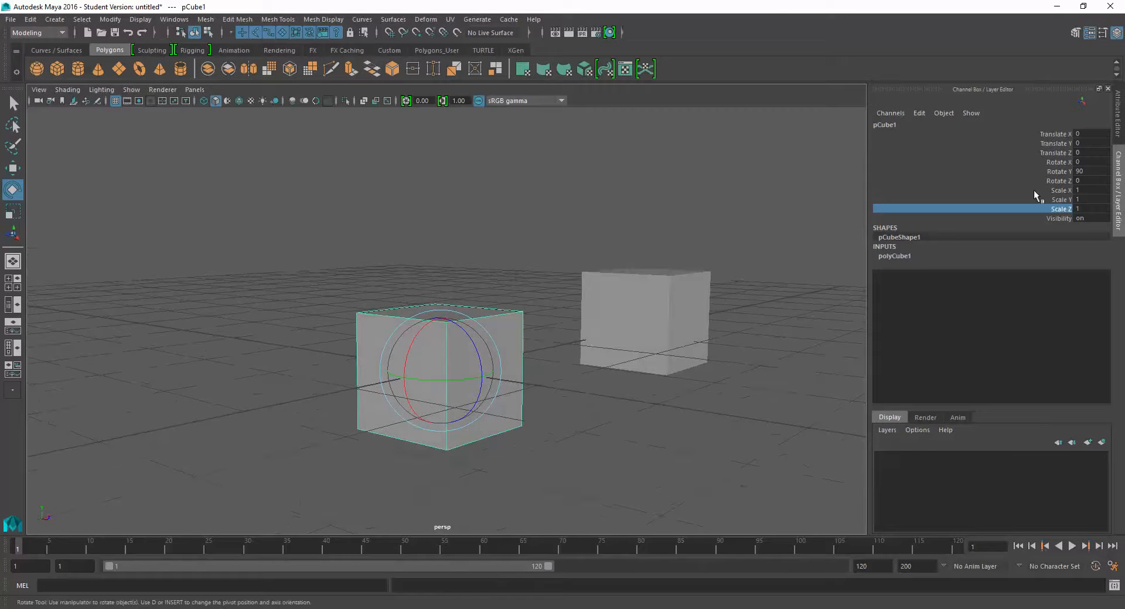
double_click(1092, 172)
text(0)
key(Return)
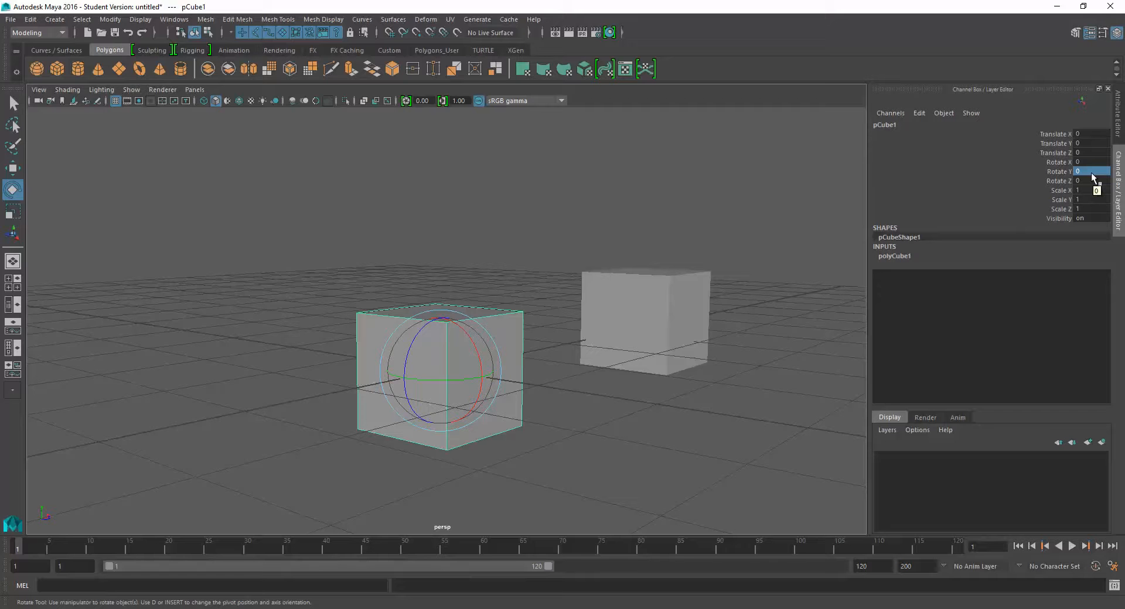
- Set the original cube's Scale X, Y and Z to 100 and view the enlarged cube from outside
key(Tab)
key(Return)
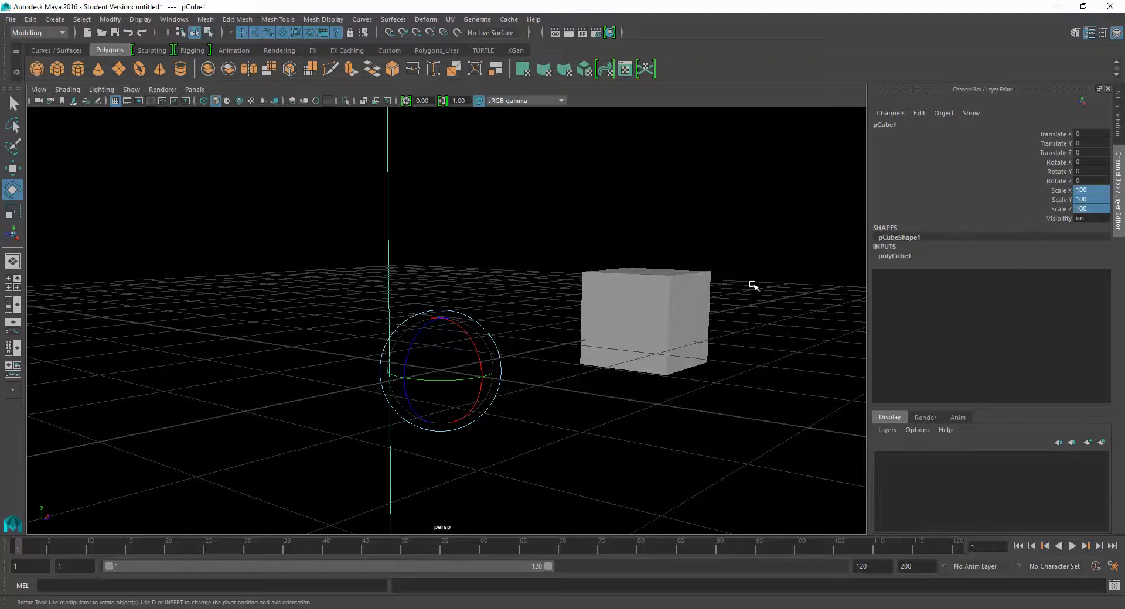
key(f)
click(700, 267)
alt+drag(702, 271, 720, 317)
scroll(728, 297, down, 7)
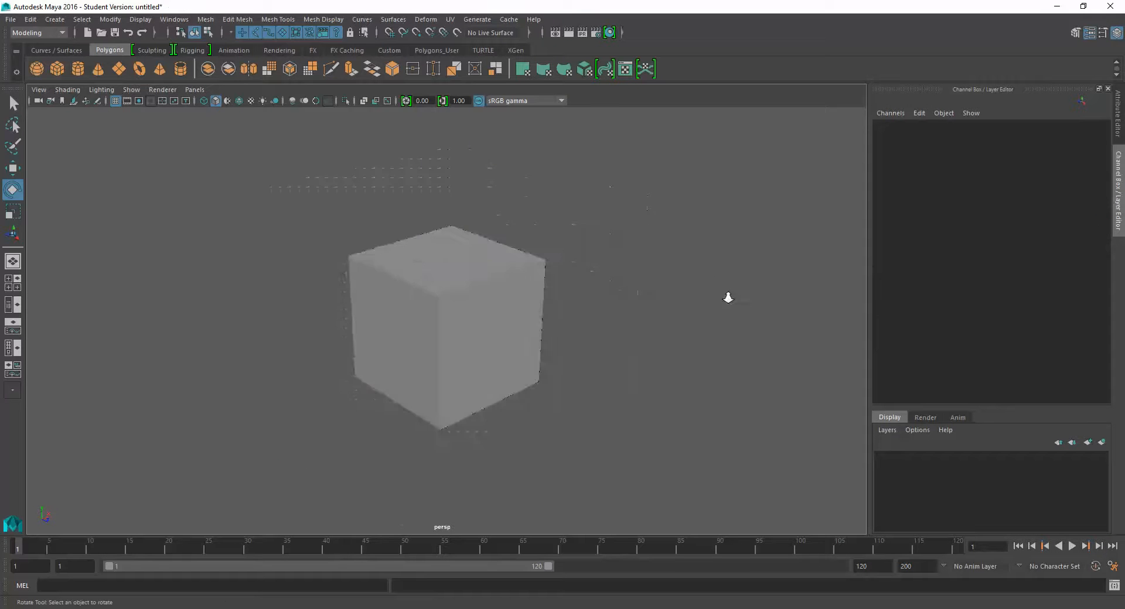
alt+drag(608, 337, 598, 323)
mouse_move(466, 313)
alt+mouse_down()
mouse_move(482, 339)
mouse_move(461, 321)
alt+mouse_up()
click(454, 308)
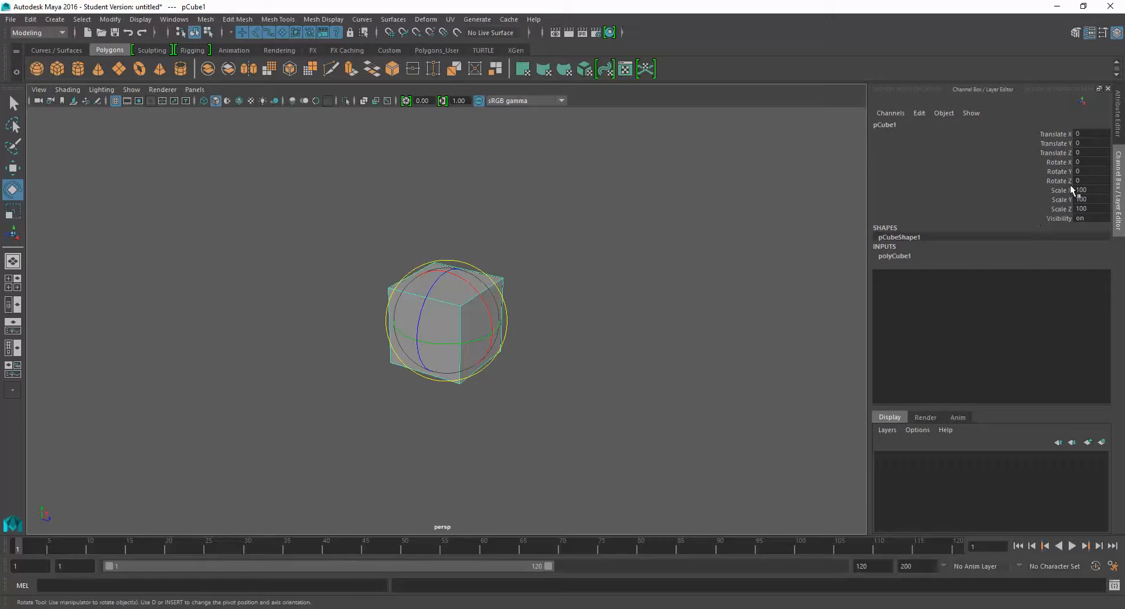
- Undo the original cube's enlargement and frame it in the perspective view again
key(ctrl+z)
key(ctrl+z)
key(ctrl+z)
key(f)
alt+drag(555, 354, 469, 334)
scroll(617, 330, down, 3)
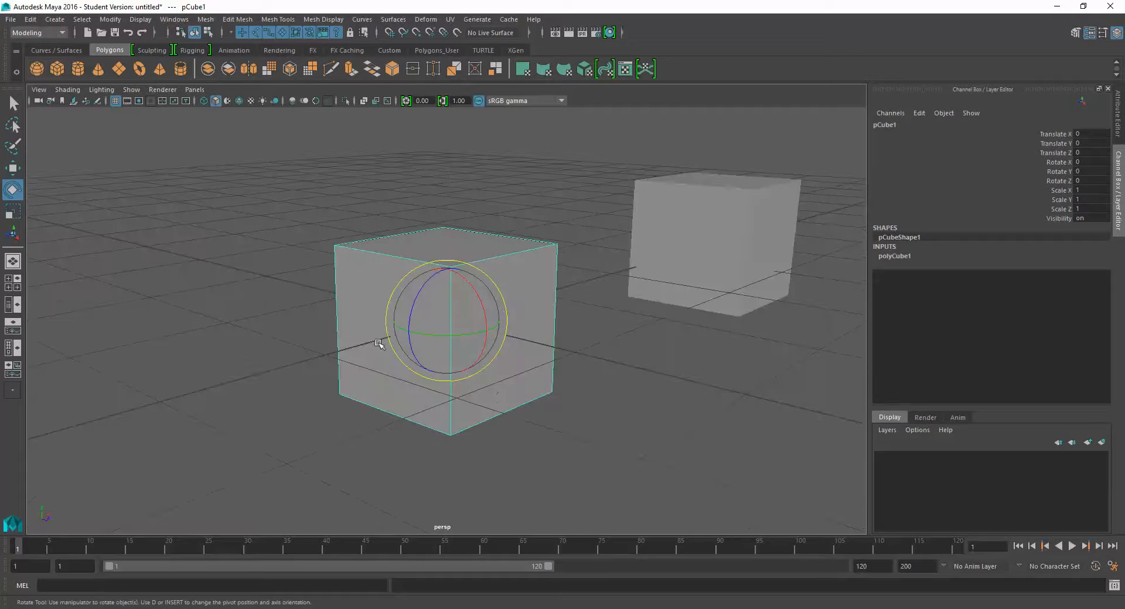
- Activate the Move tool, show the cube's Attribute Editor, and return to the Channel Box
alt+drag(379, 346, 527, 306)
key(w)
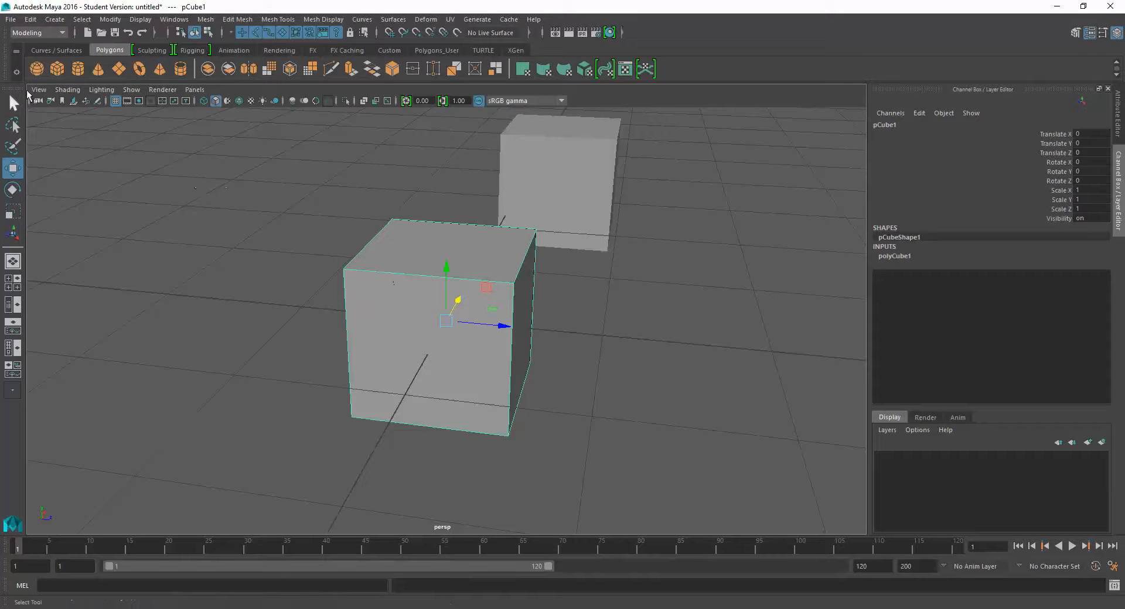
key(ctrl+a)
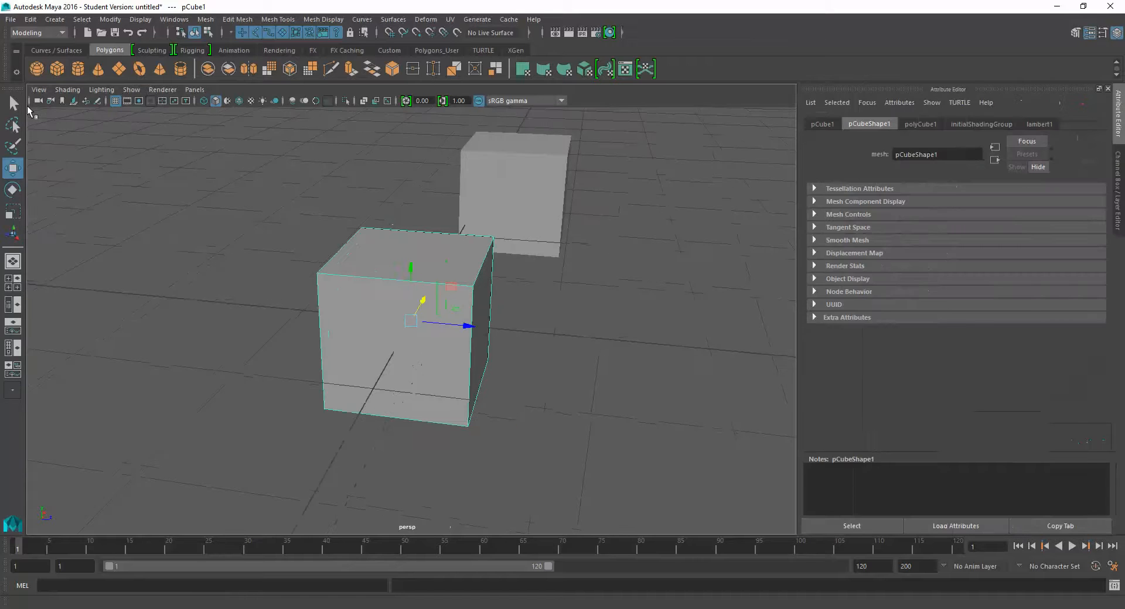
key(ctrl+a)
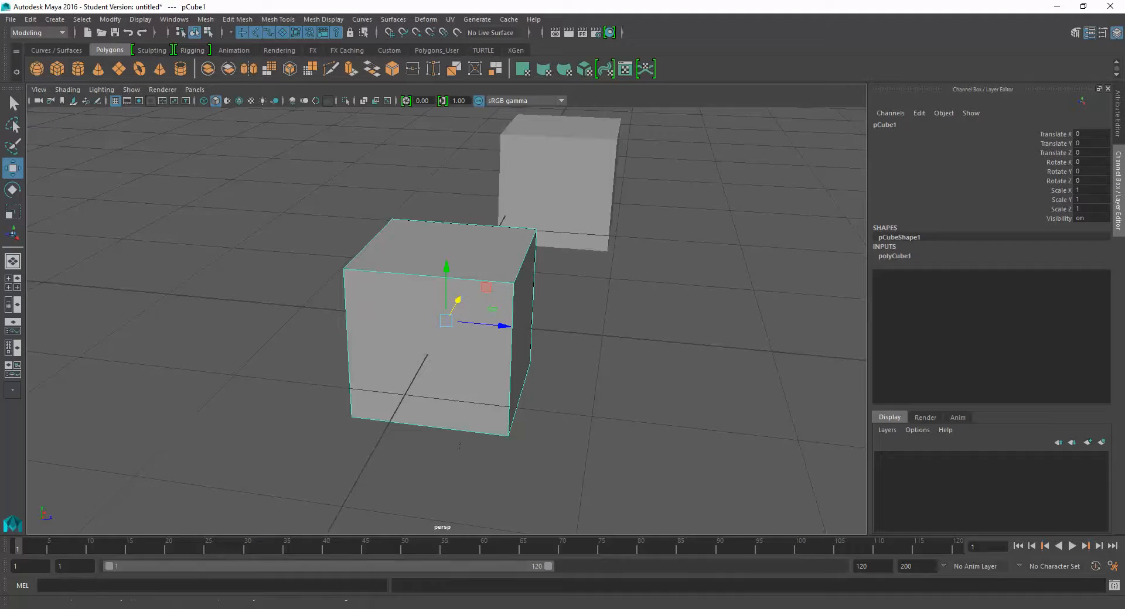
- Open the Move tool's settings and choose World as the axis orientation
double_click(13, 169)
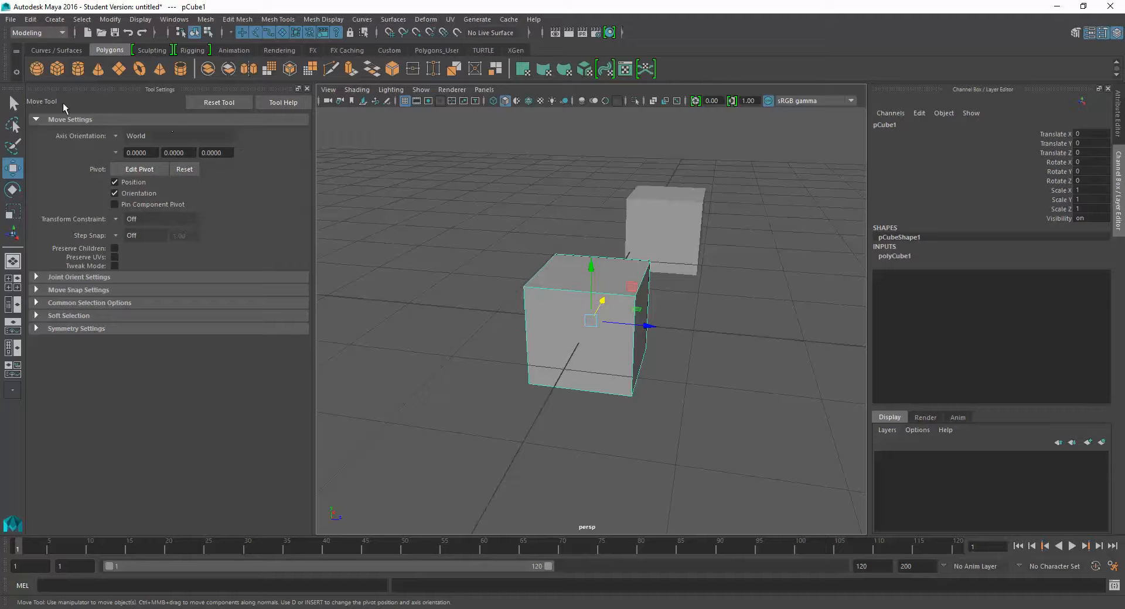
click(307, 89)
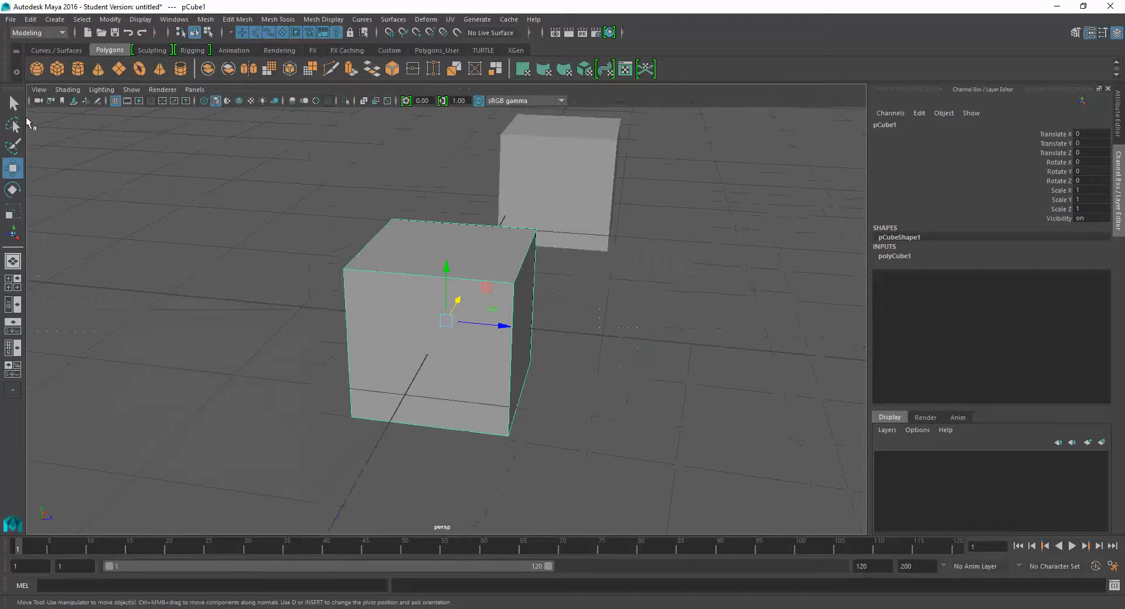
double_click(13, 169)
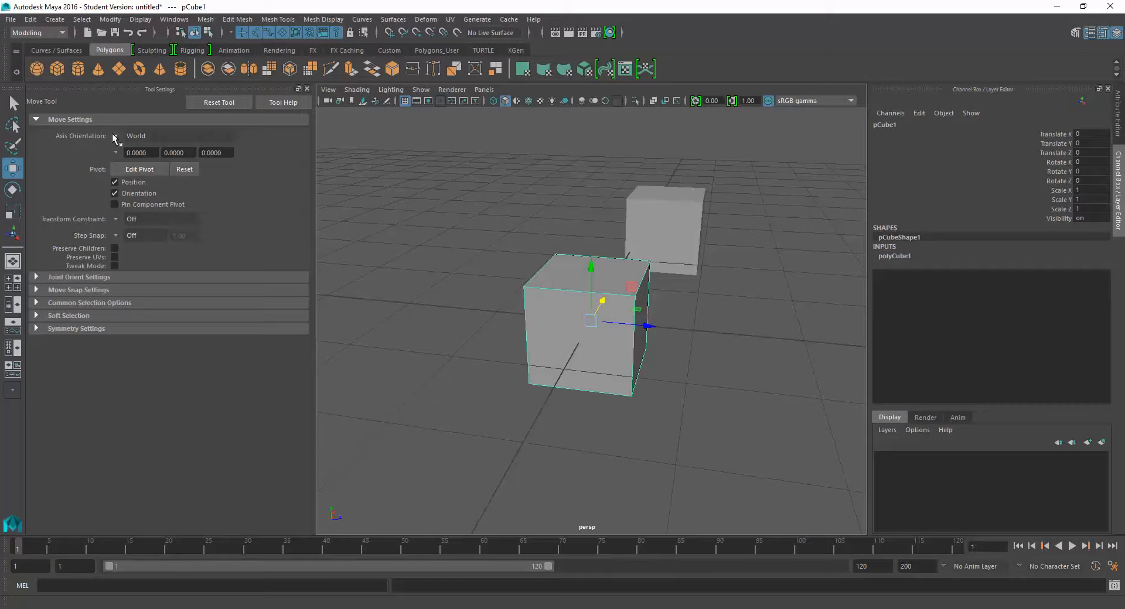
alt+drag(670, 309, 567, 318)
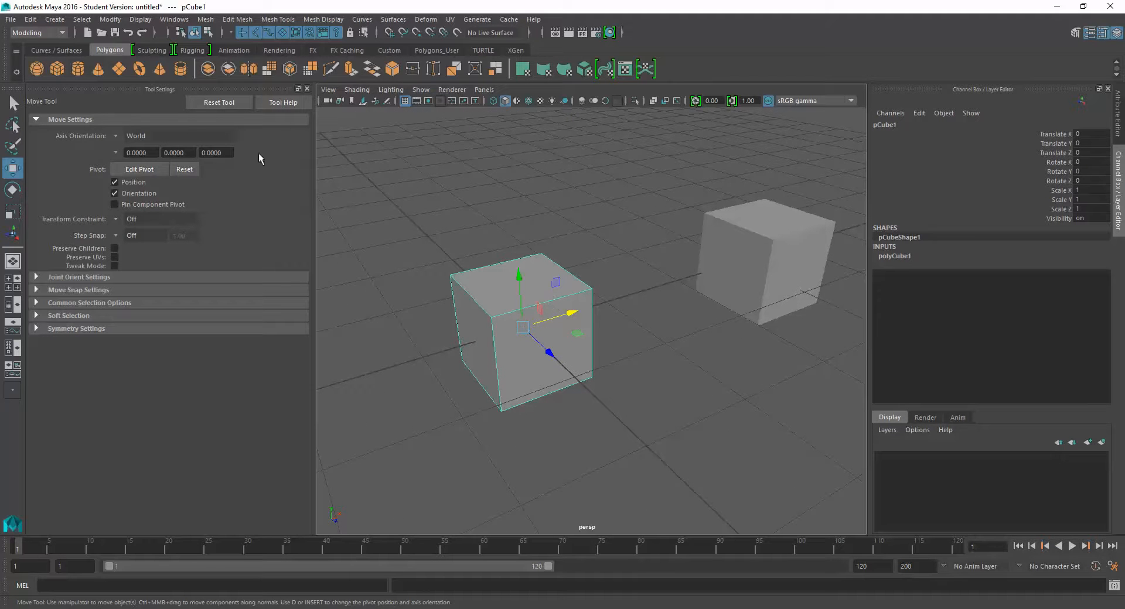
click(115, 132)
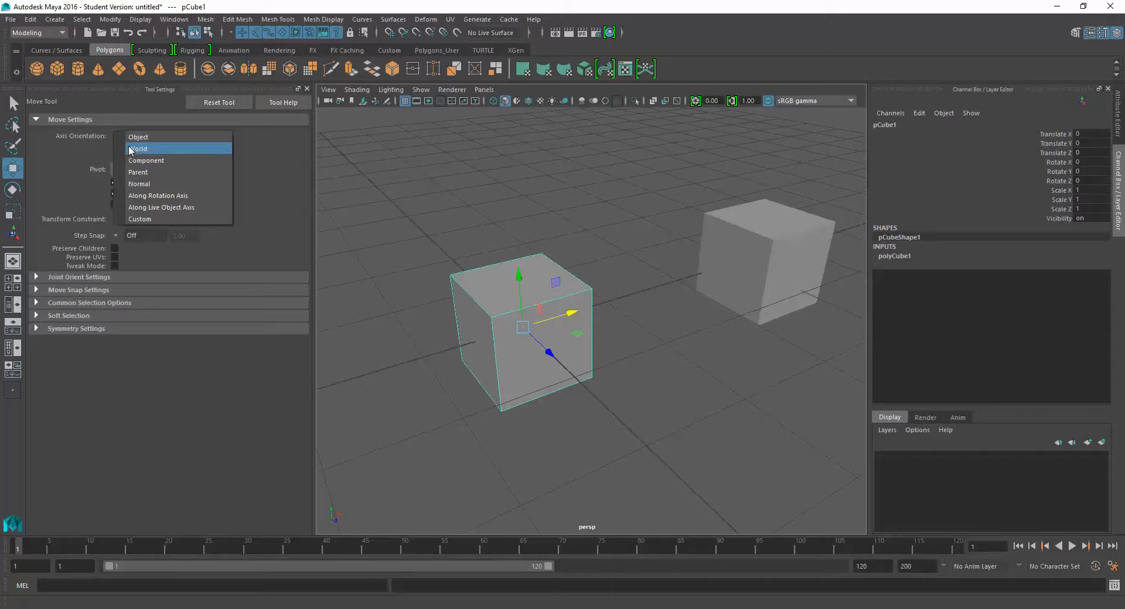
click(130, 149)
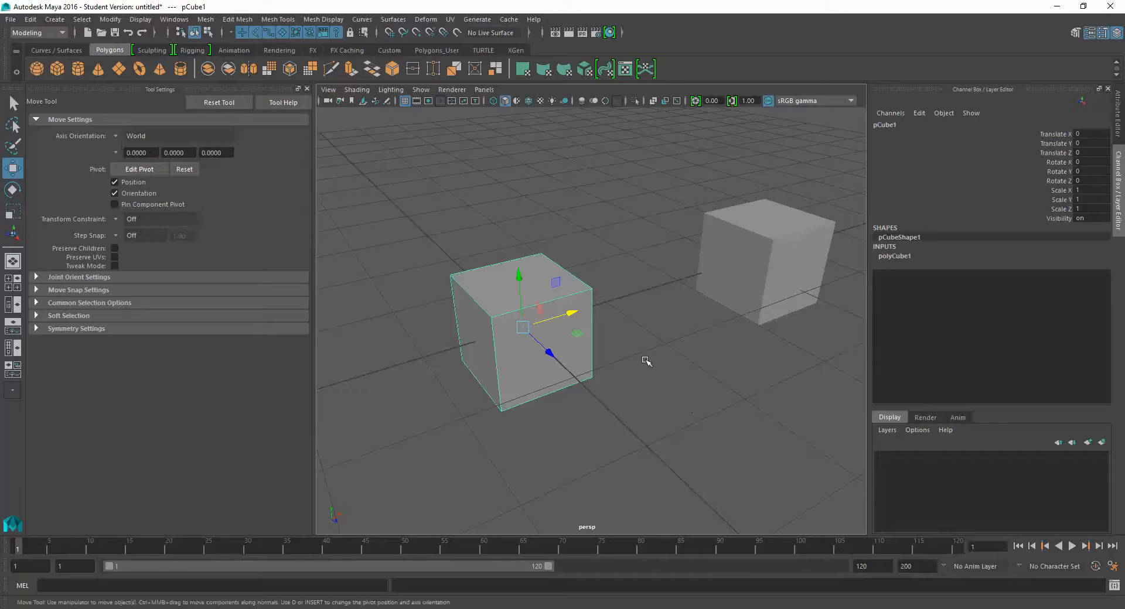
- Move the original cube freely to about X 0.276, Y 1.208 and Z 0.327, and activate the Rotate tool
alt+drag(645, 367, 515, 207)
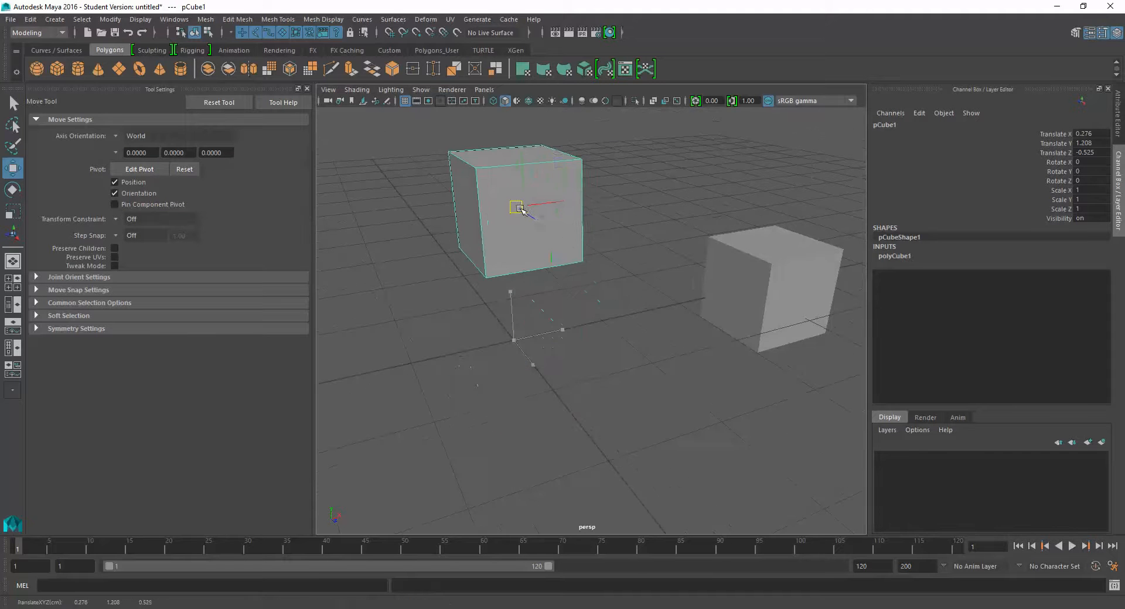
alt+drag(552, 239, 593, 311)
key(e)
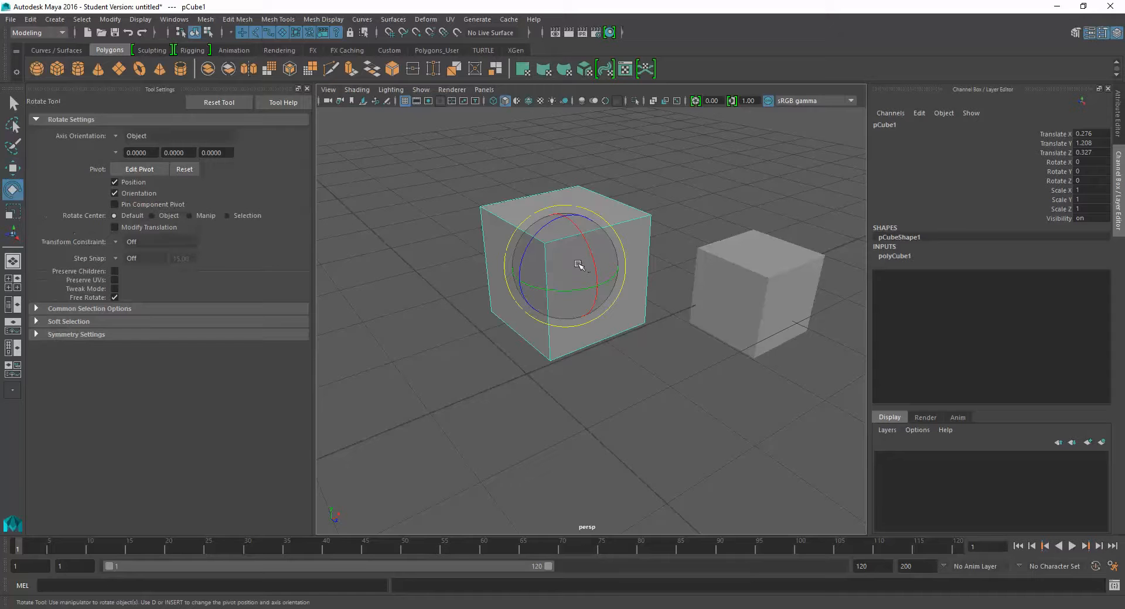
- Rotate the original cube freely to about X -24.463, Y -39.206 and Z -5.425 degrees
drag(578, 265, 716, 308)
key(w)
key(e)
click(719, 321)
click(667, 294)
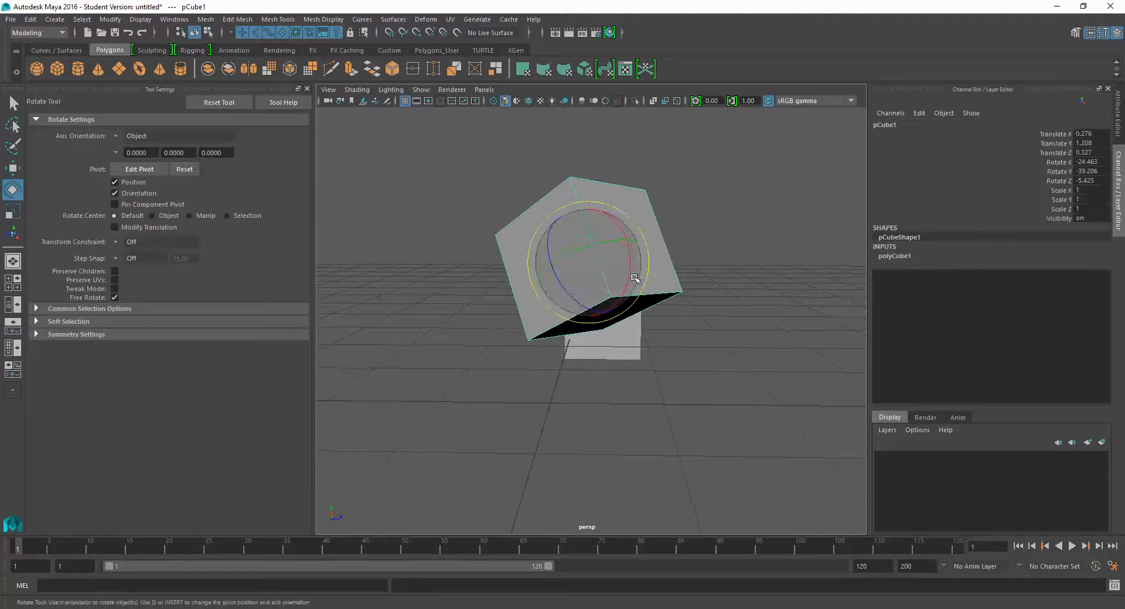
- Move the tilted cube to about X 0.245, Y 0.688 and Z 0.367 using the World axis orientation
key(w)
alt+drag(639, 286, 667, 461)
alt+drag(666, 349, 534, 296)
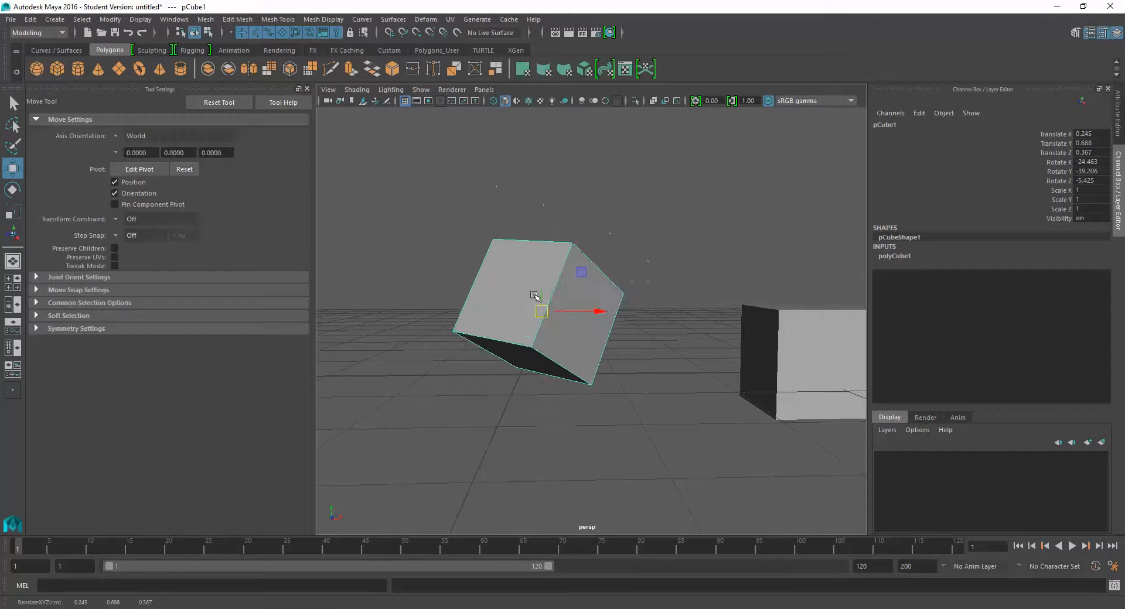
- Try moving the tilted cube along the world axes, and undo those moves
drag(599, 310, 673, 159)
key(ctrl+z)
key(ctrl+z)
- Set the Move tool's axis orientation to Object and move the cube along its own axes to about X 0.787, Y 0.214, Z -0.35
click(120, 136)
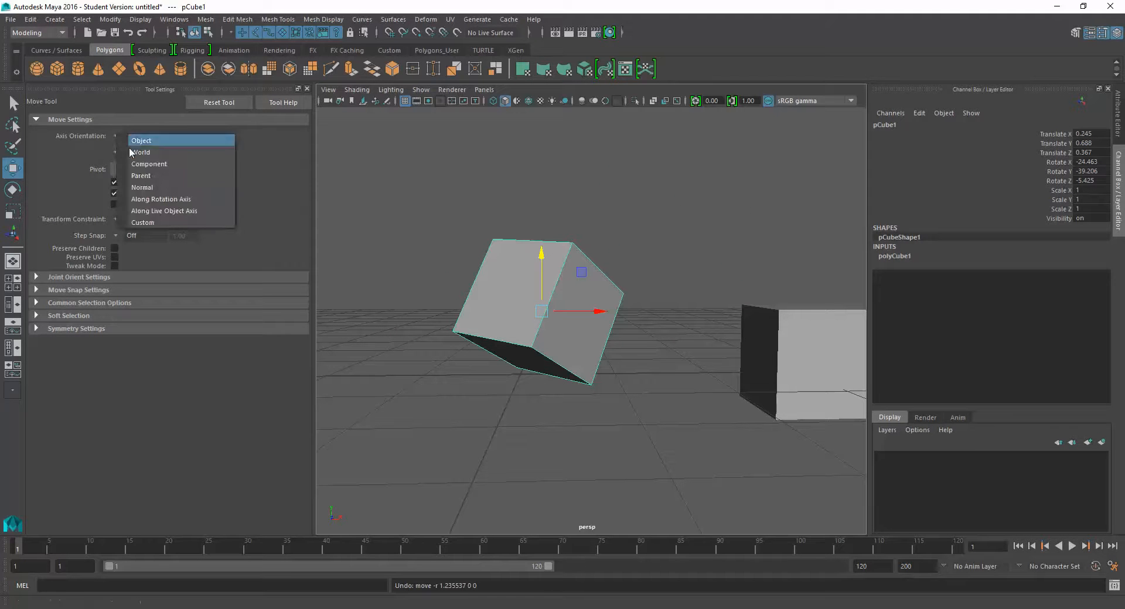
click(139, 143)
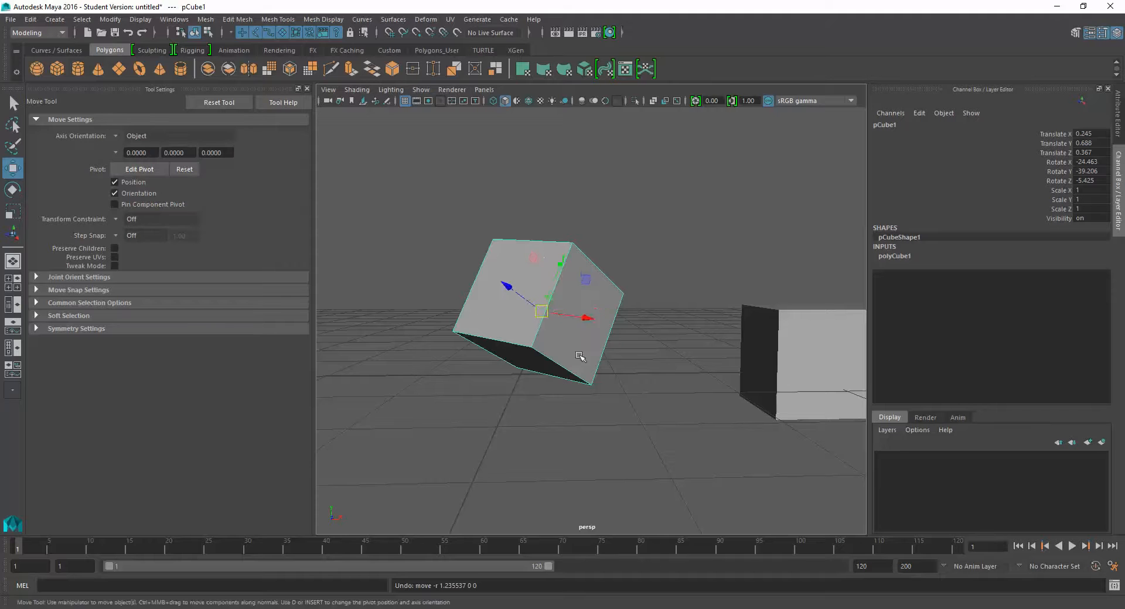
alt+drag(577, 328, 667, 327)
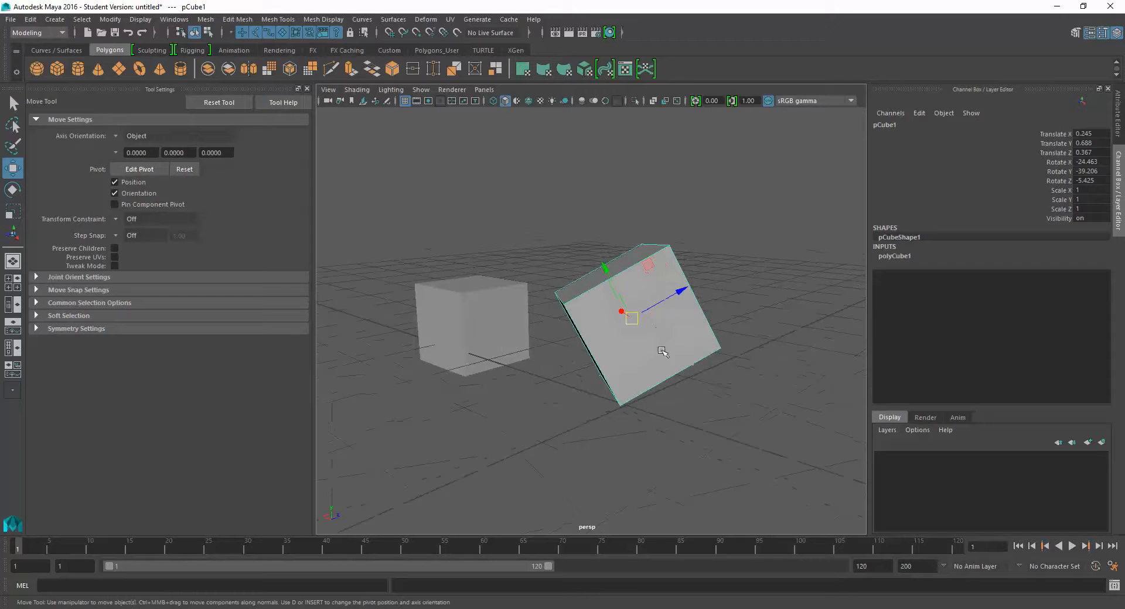
drag(687, 291, 607, 364)
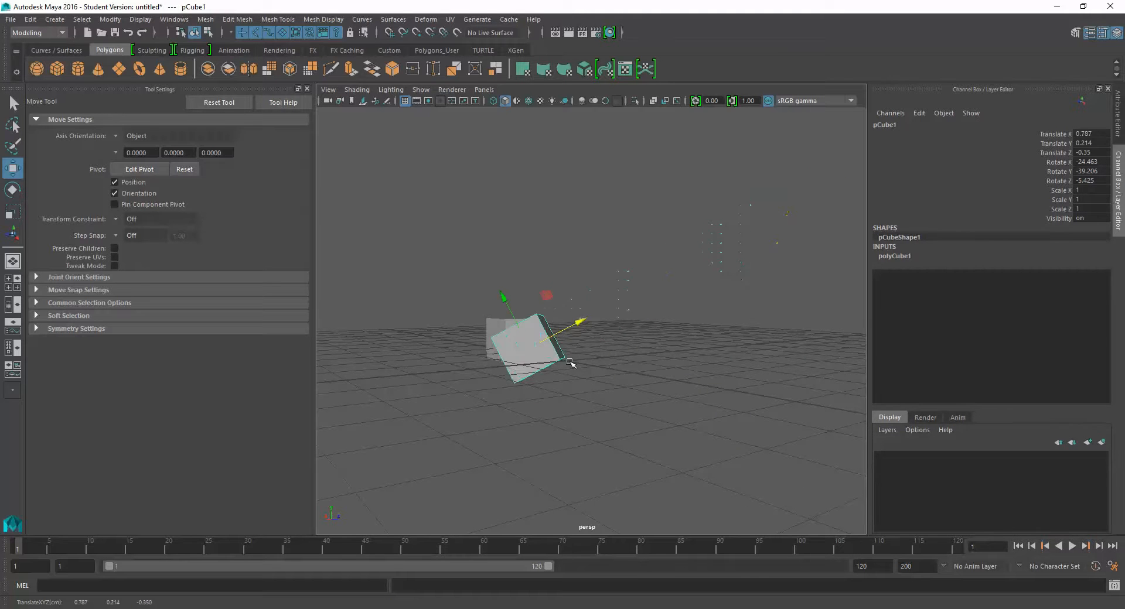
- Scale the tilted cube along its Z axis to about 2.688, and undo the trial moves made after scaling
key(r)
drag(580, 324, 813, 247)
key(w)
key(ctrl+z)
key(ctrl+z)
key(ctrl+z)
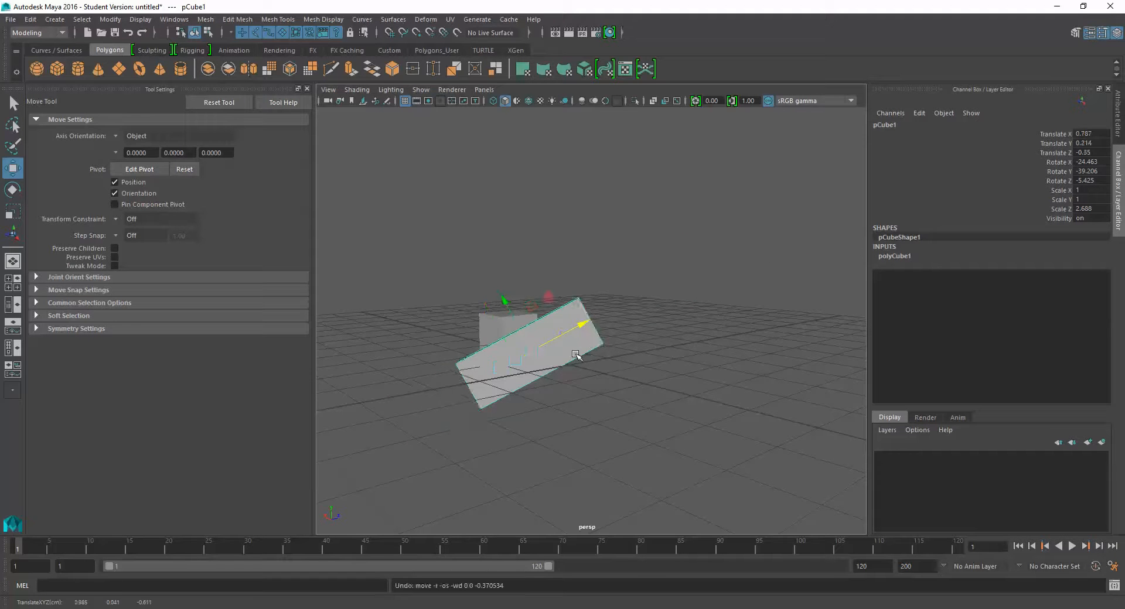
- Switch the Move tool's axis orientation to World, try moving the stretched cube, and undo the move
click(123, 136)
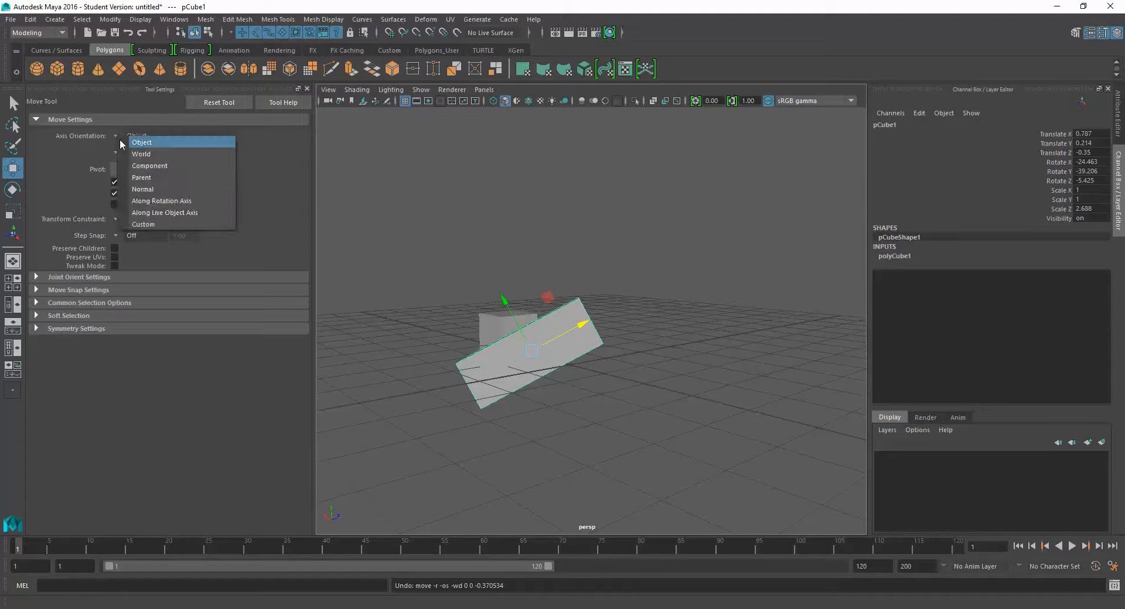
click(129, 150)
alt+drag(535, 367, 731, 339)
key(ctrl+z)
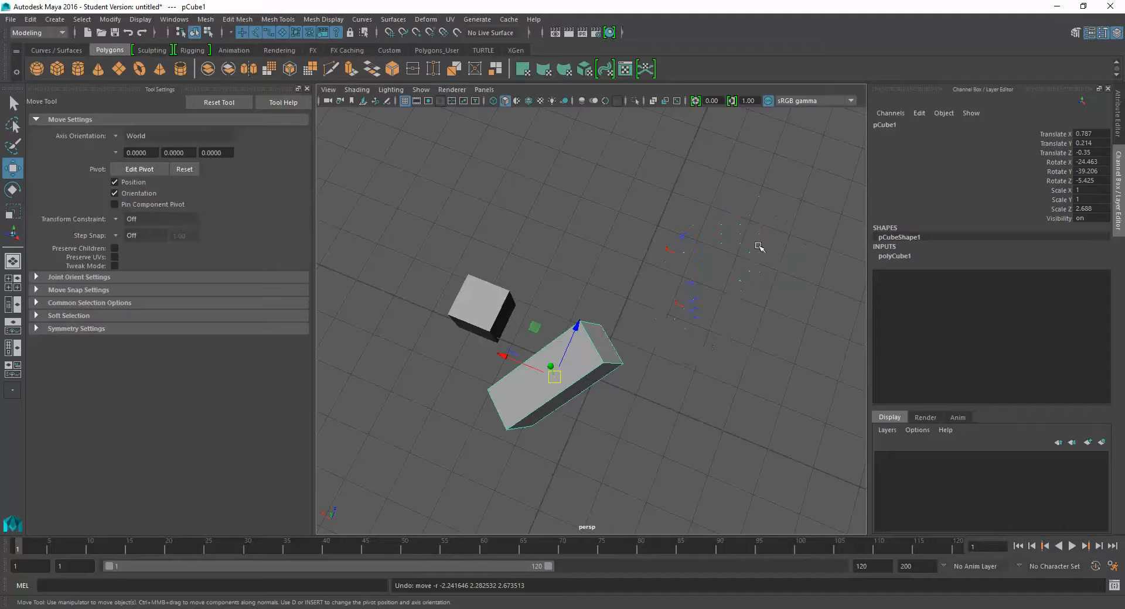
alt+drag(640, 328, 618, 219)
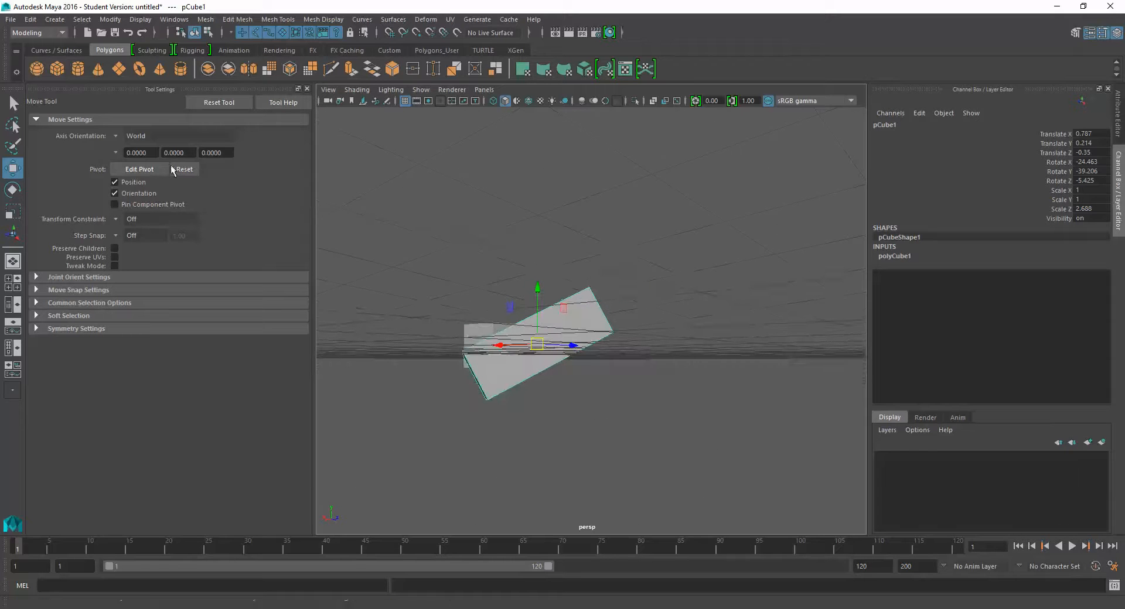
- Set the axis orientation to Object and move the stretched cube along its own axes to about X -0.018, Y 2.935, Z 0.949
click(127, 137)
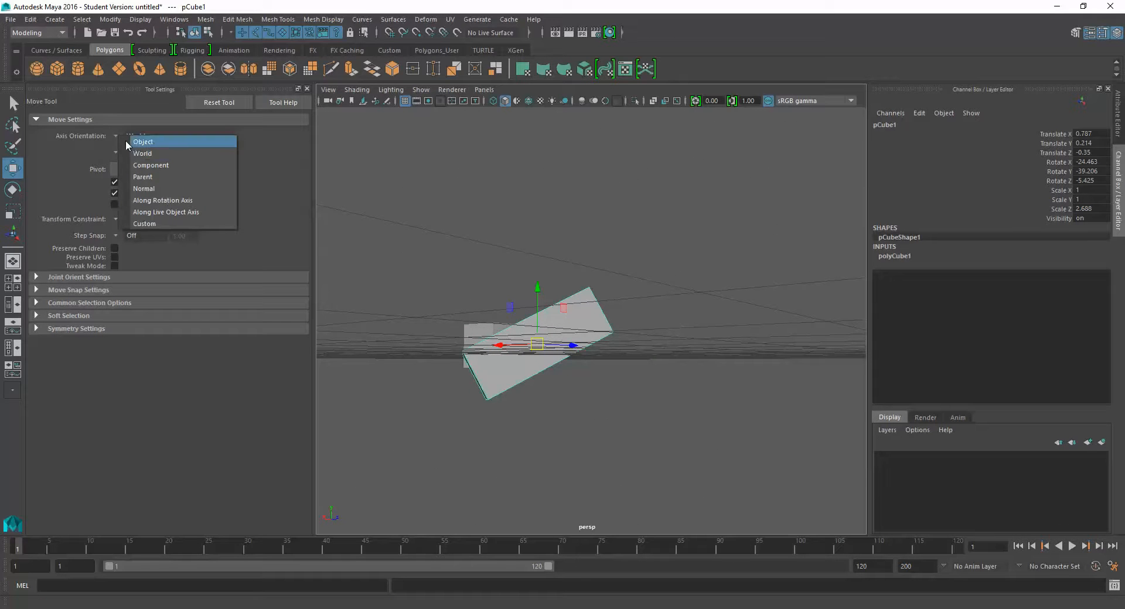
click(134, 142)
alt+drag(589, 301, 620, 244)
key(ctrl+z)
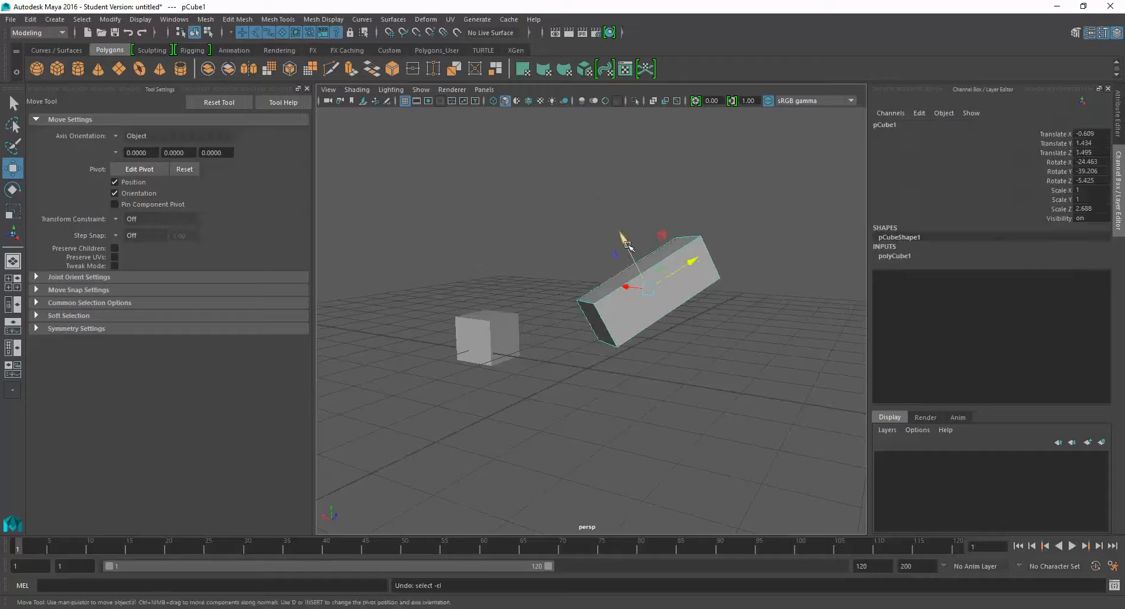
drag(623, 242, 584, 166)
alt+drag(528, 250, 504, 260)
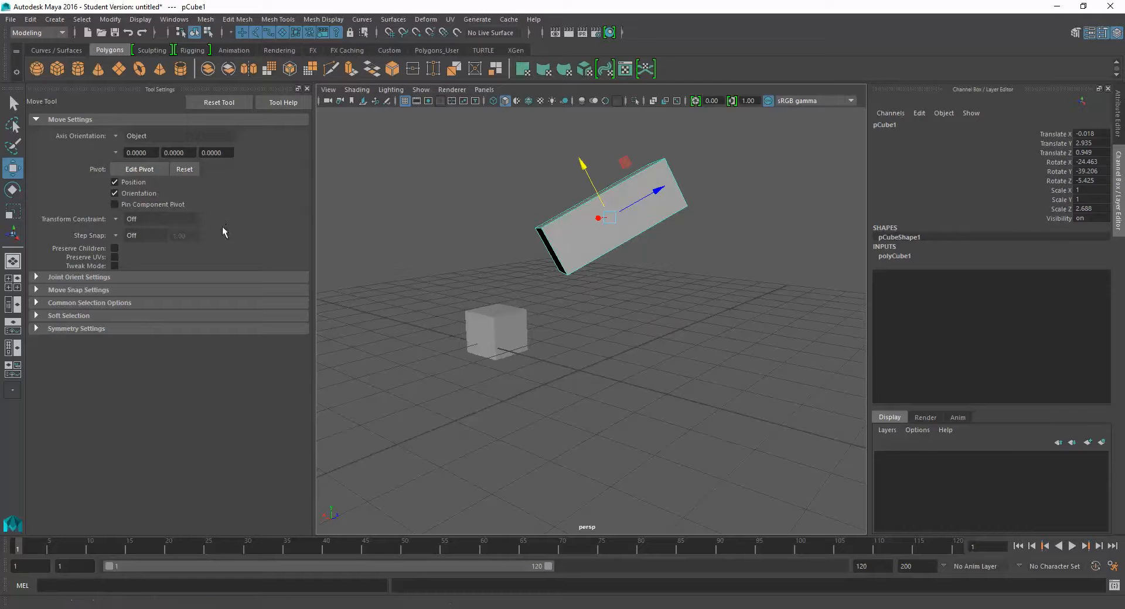
- Set the Move tool's axis orientation back to World and close the tool settings
click(120, 135)
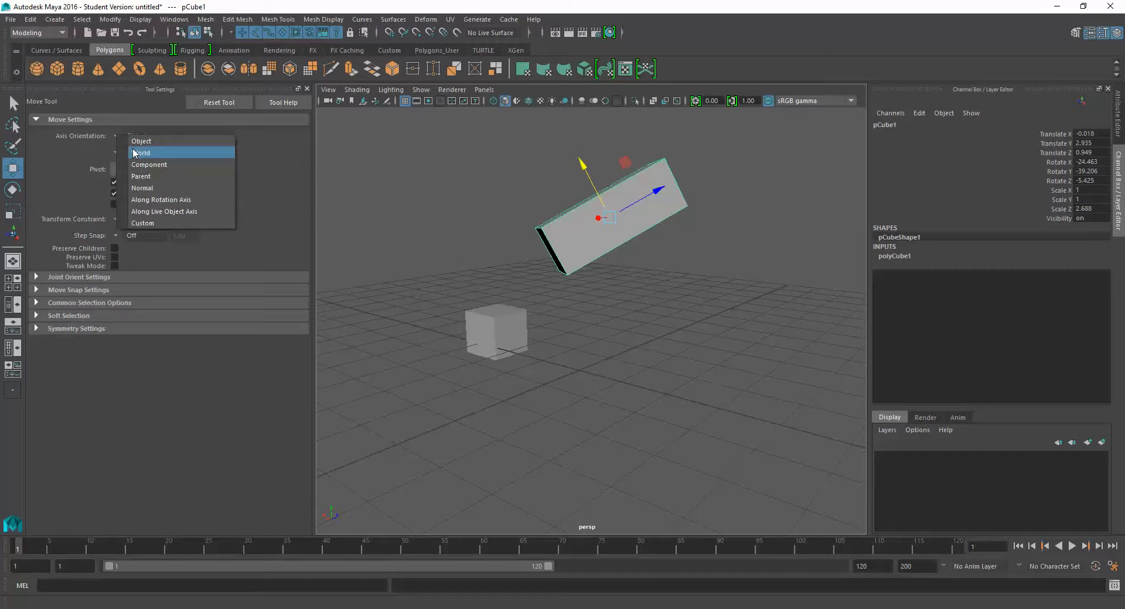
click(134, 153)
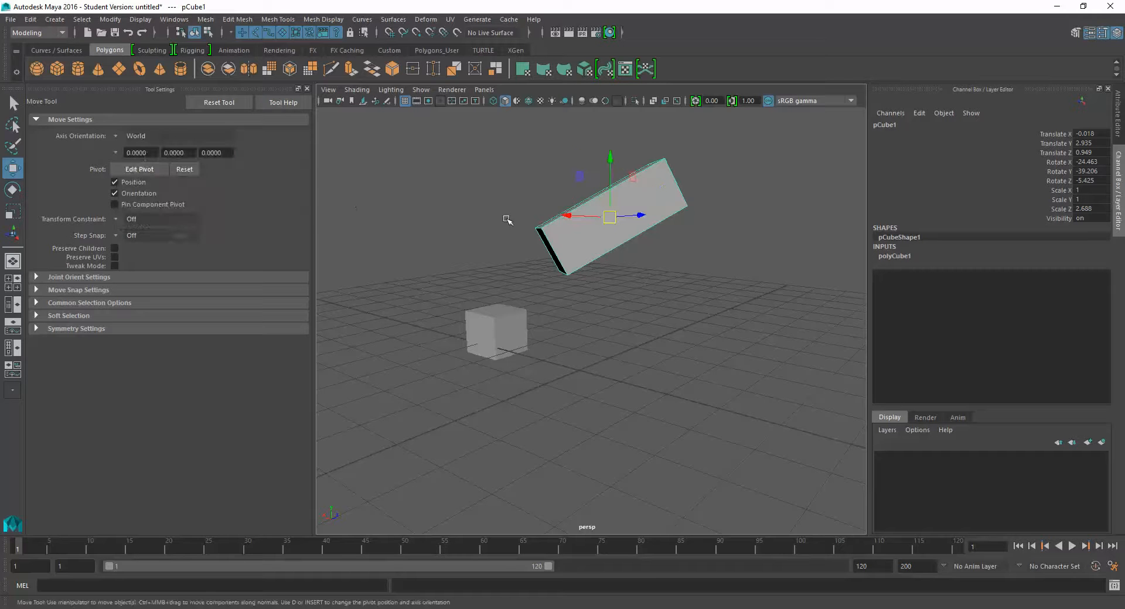
click(307, 89)
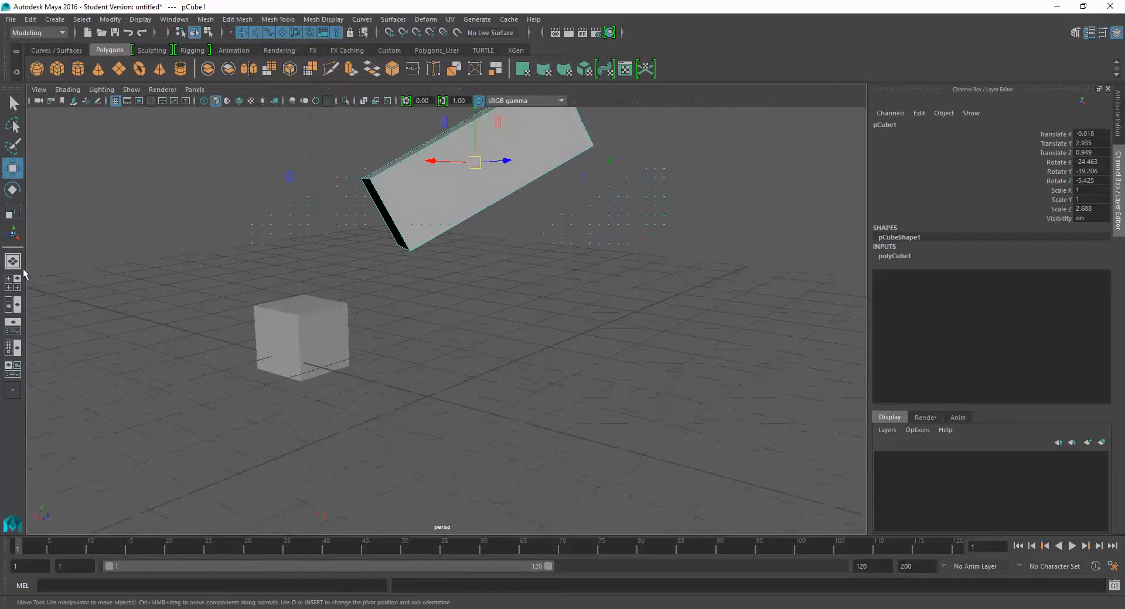
- Switch to the four-view layout and adjust the top, front and perspective views individually
click(10, 283)
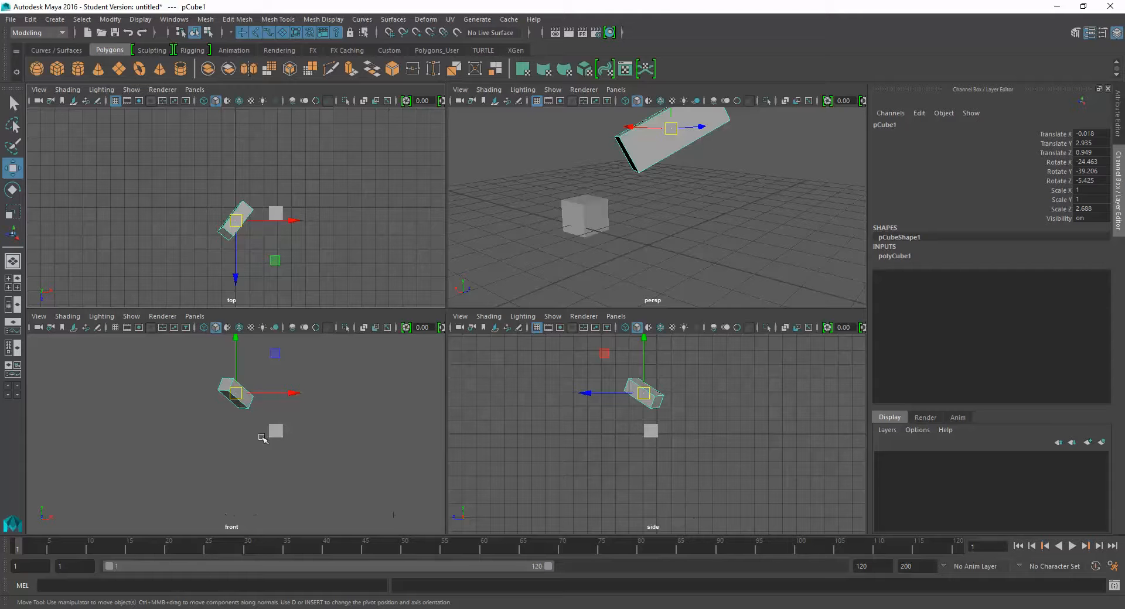
alt+middle_drag(306, 239, 292, 236)
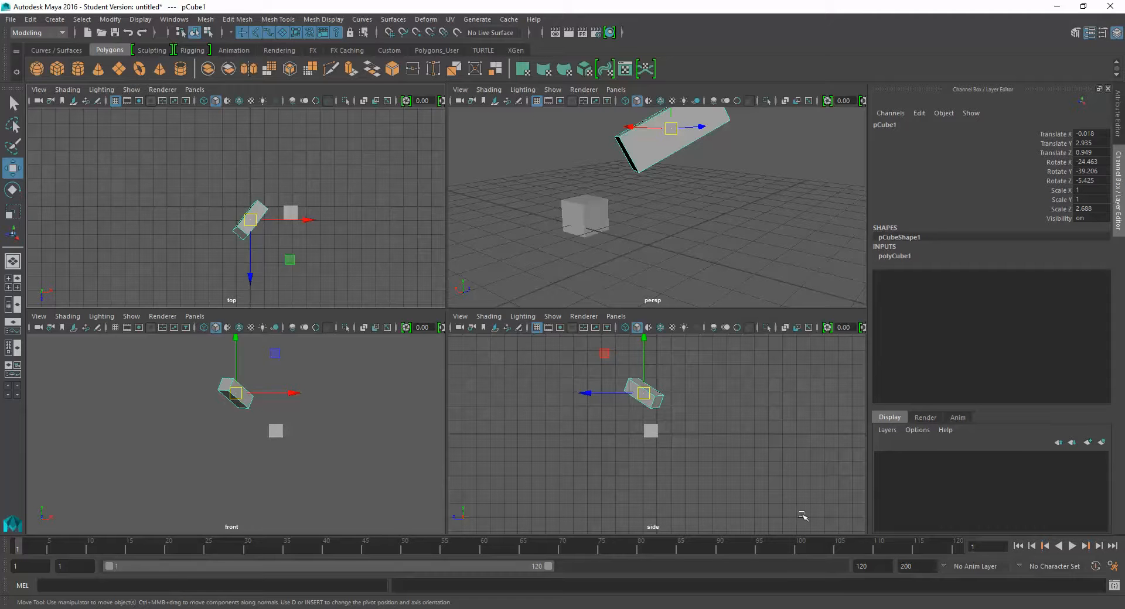
alt+middle_drag(336, 423, 318, 414)
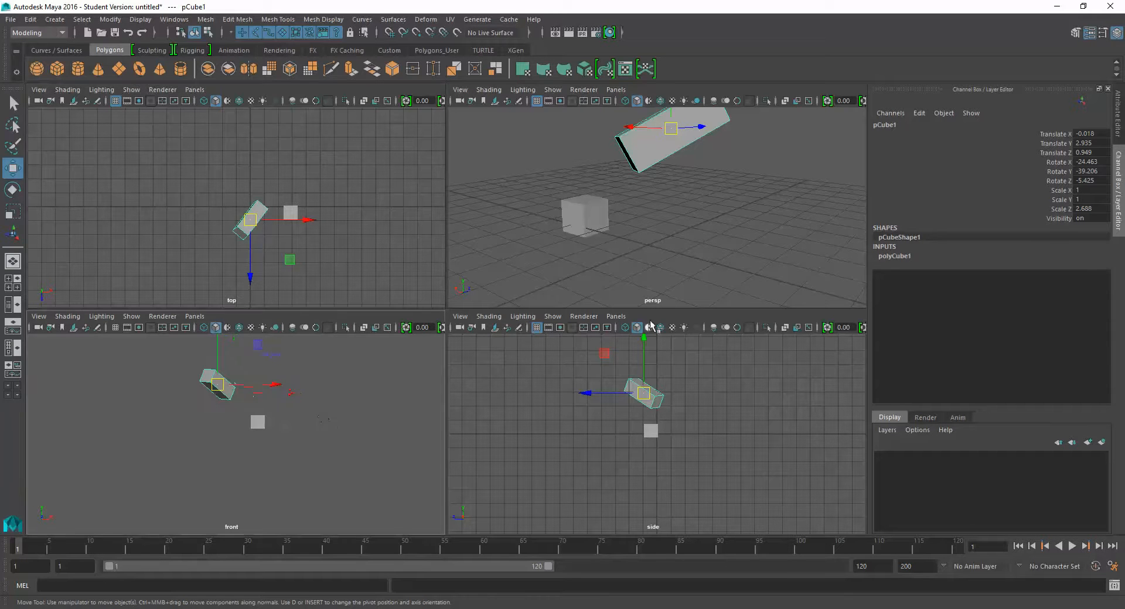
alt+click(664, 237)
mouse_move(664, 237)
alt+mouse_down()
mouse_move(630, 228)
mouse_move(655, 239)
alt+mouse_up()
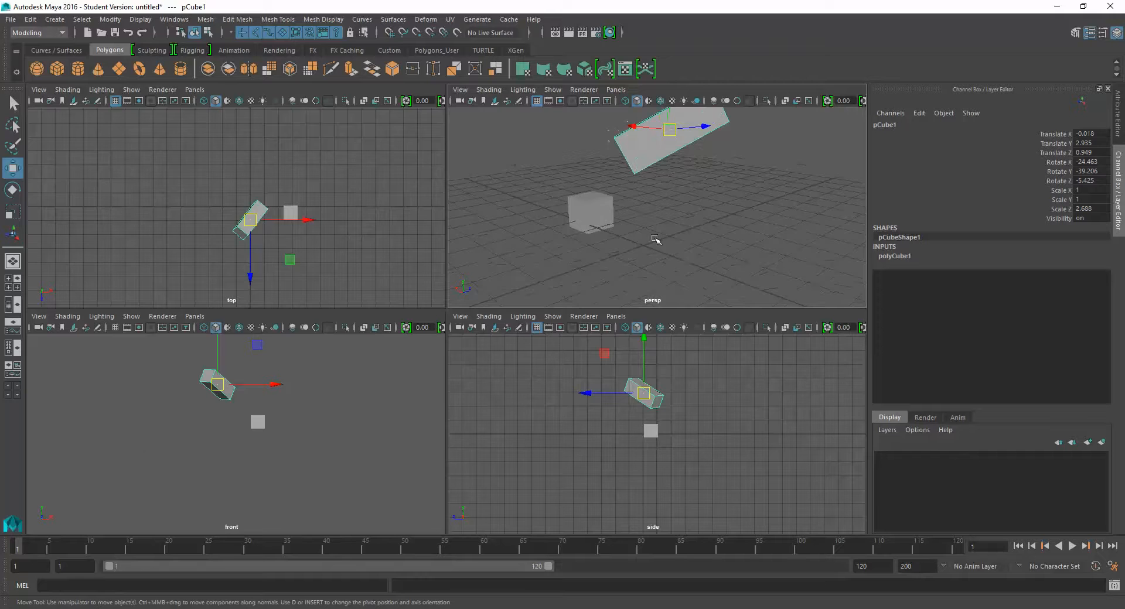
- Toggle the perspective view between full size and the four-view layout several times
key(space)
key(space)
key(space)
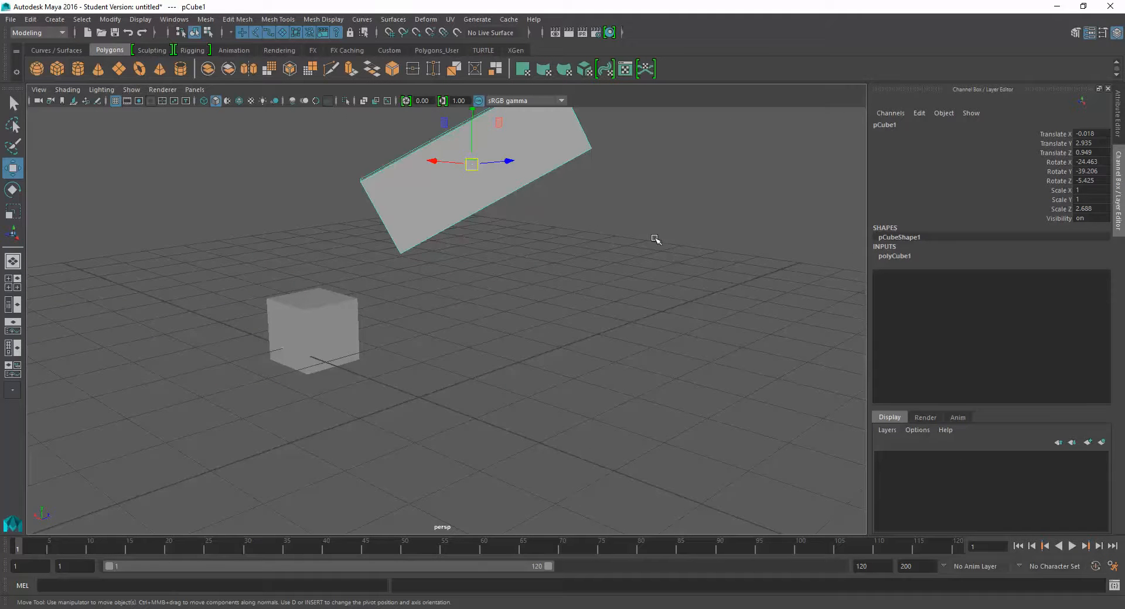
key(space)
key(space)
key(space)
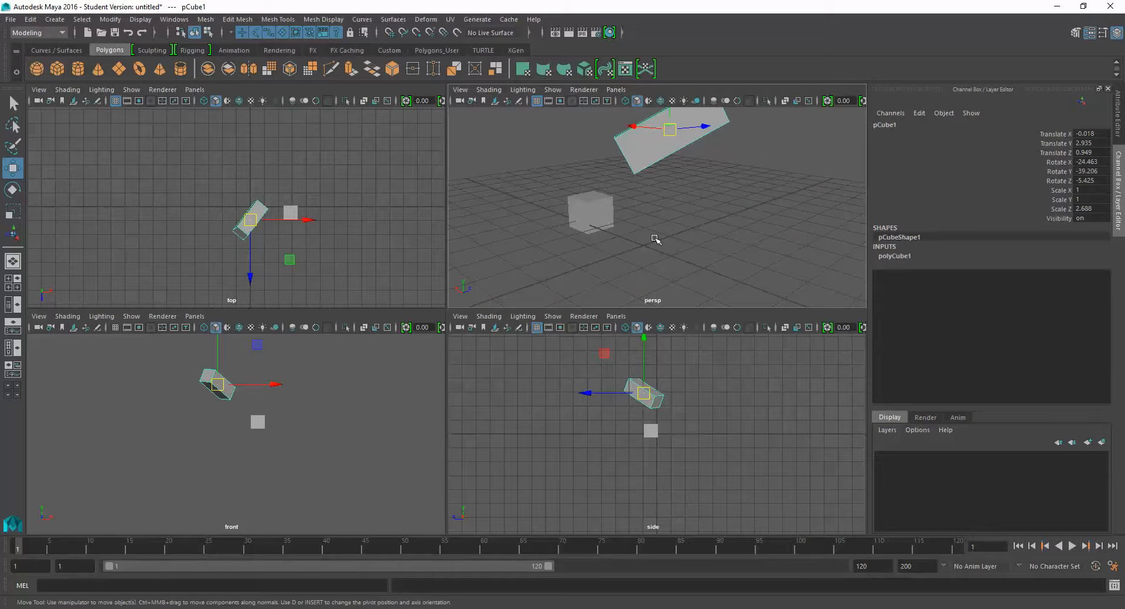
- Show the Outliner beside the perspective view and expand group1 to list its cubes
click(10, 306)
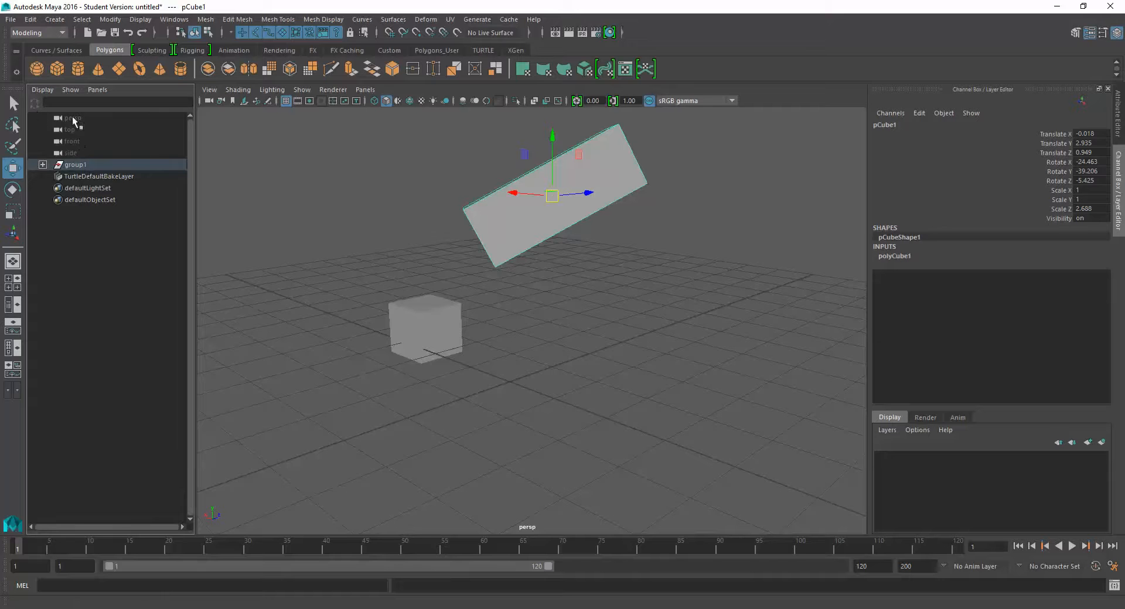
click(43, 165)
click(88, 188)
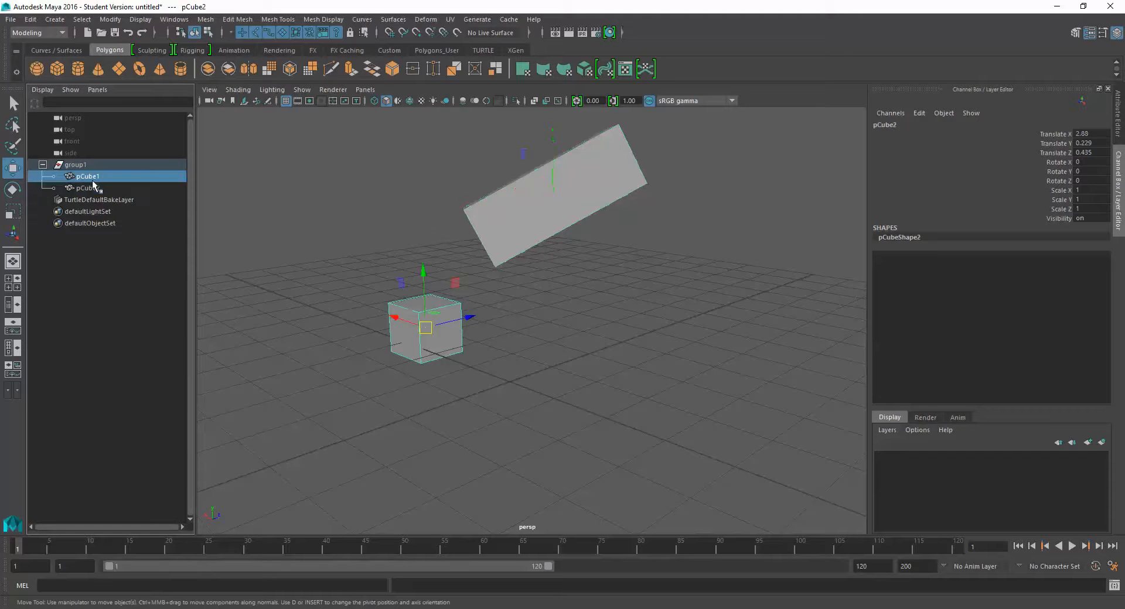
- Preview the Persp/Graph, Hypershade/Persp and combined perspective, Hypergraph and Graph Editor layouts
click(13, 331)
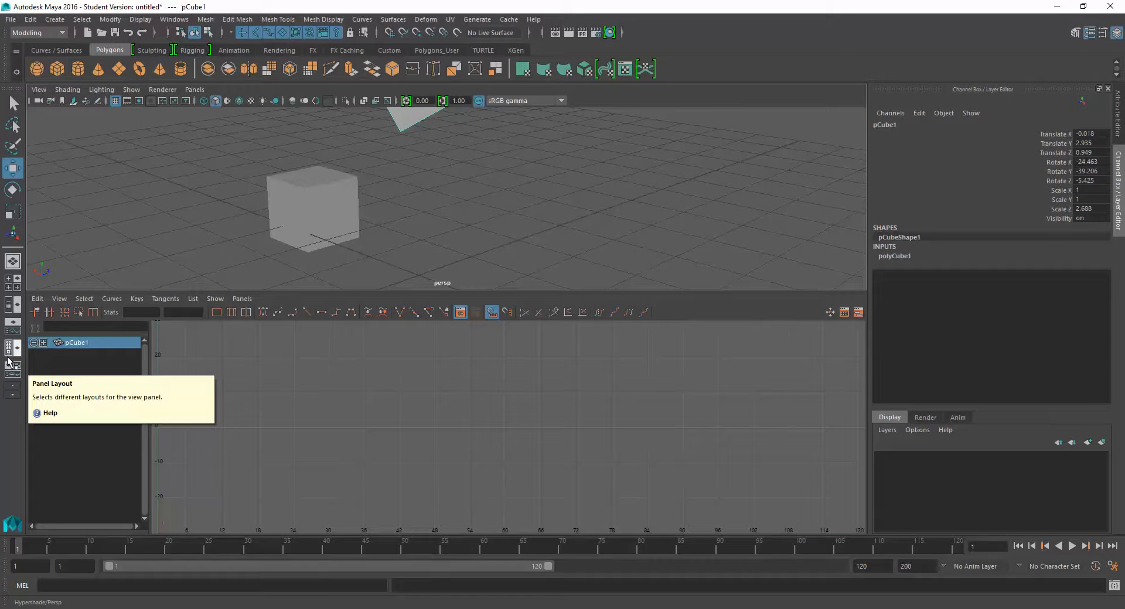
click(9, 347)
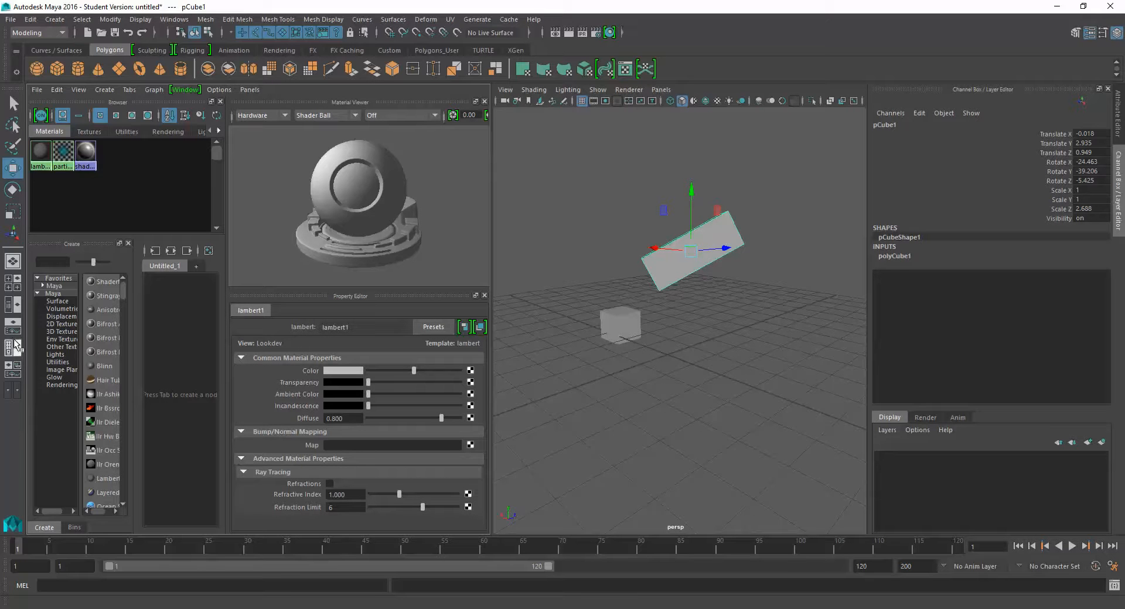
click(12, 372)
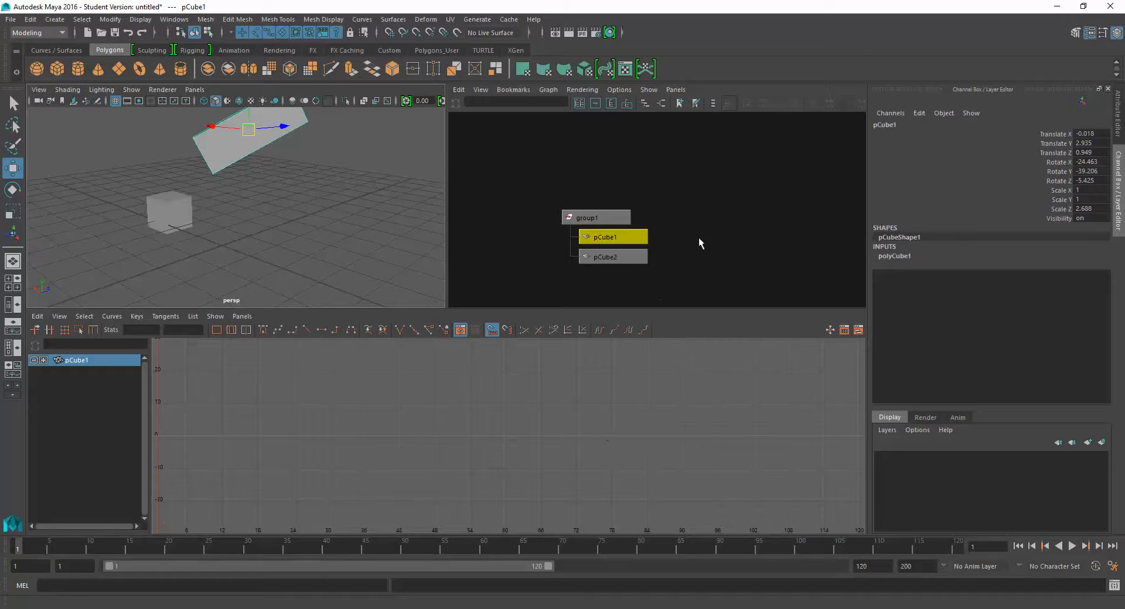
- Switch between the four-view and single perspective layouts, ending on the four-view layout
click(13, 282)
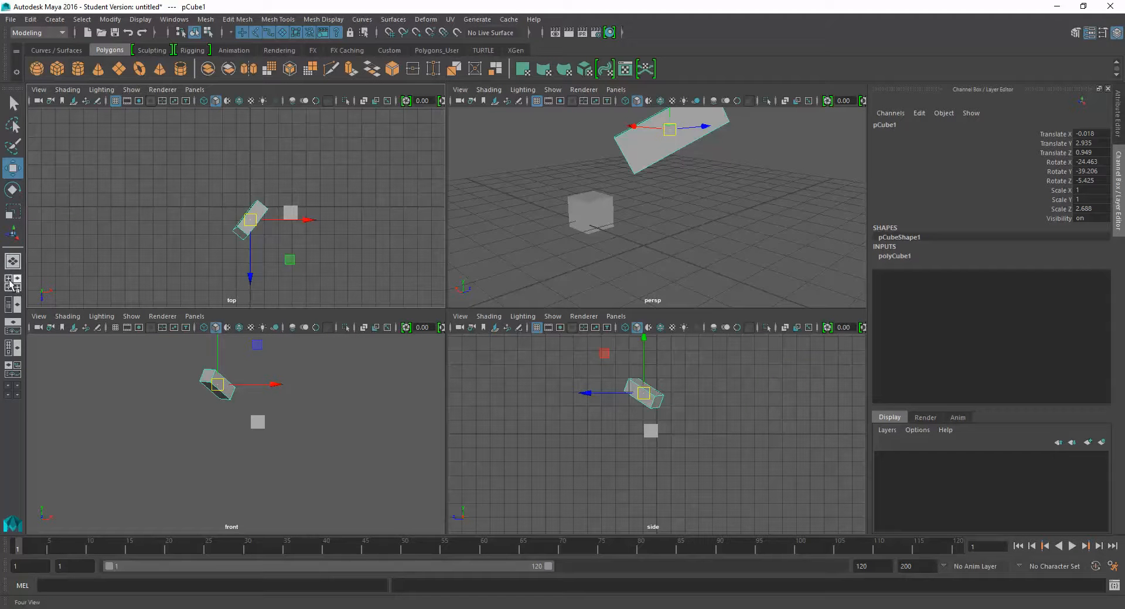
click(12, 261)
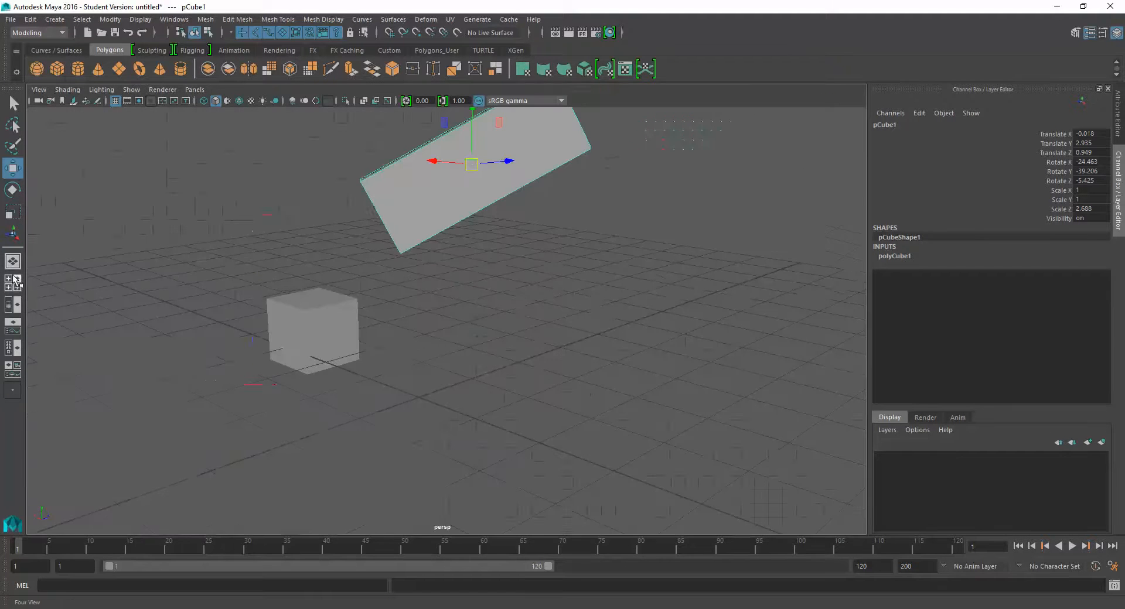
click(13, 281)
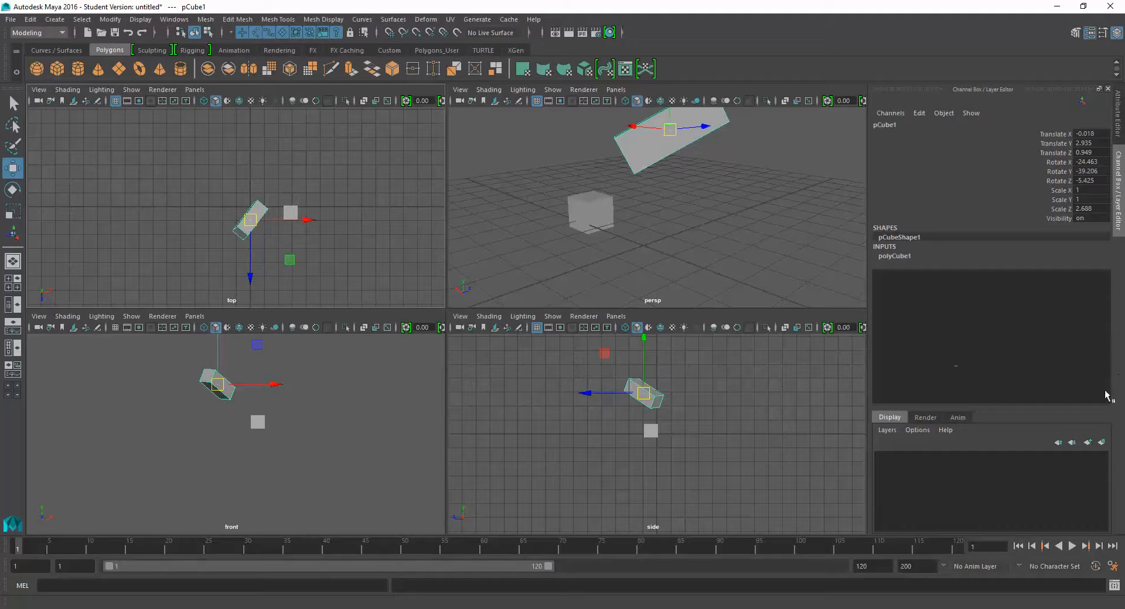
- Create a new display layer and add the small duplicate cube (pCube2) to it
click(888, 431)
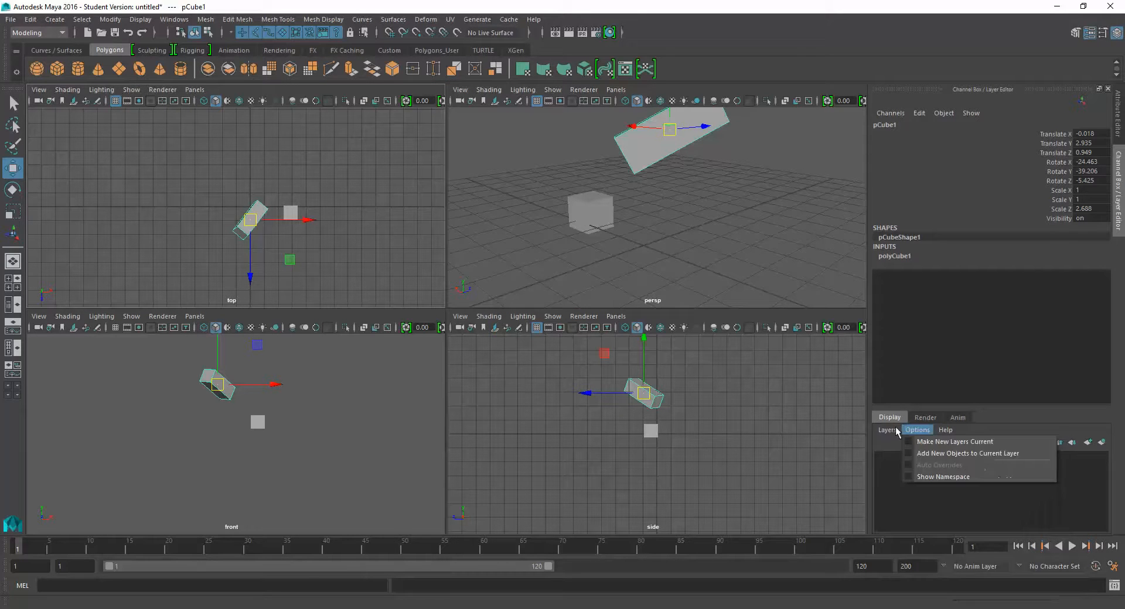
click(820, 438)
click(606, 204)
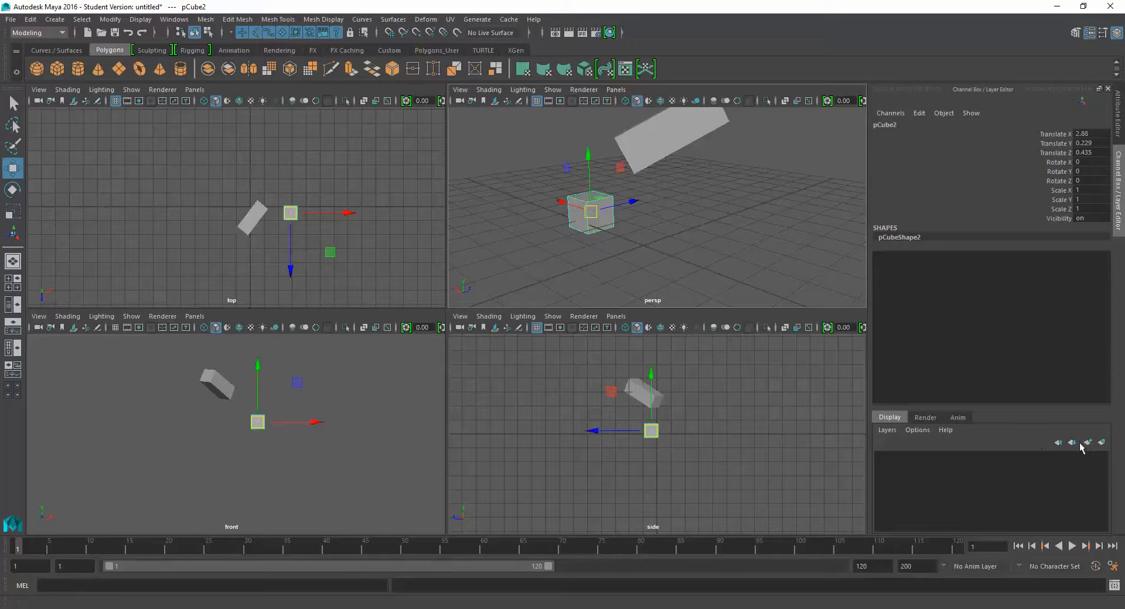
click(1088, 443)
click(959, 459)
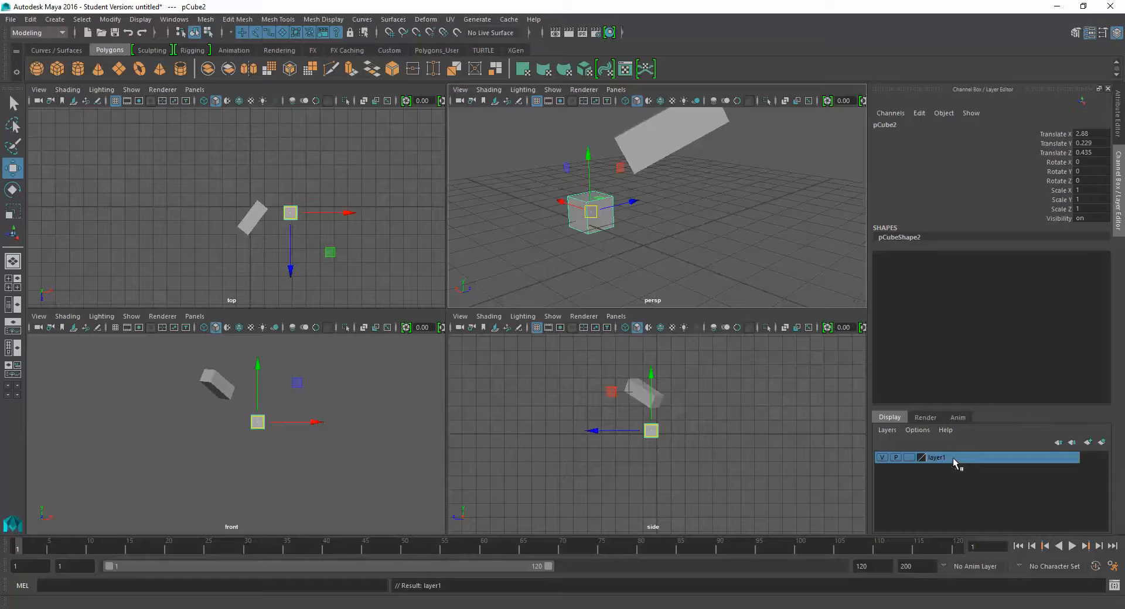
right_click(954, 455)
click(979, 474)
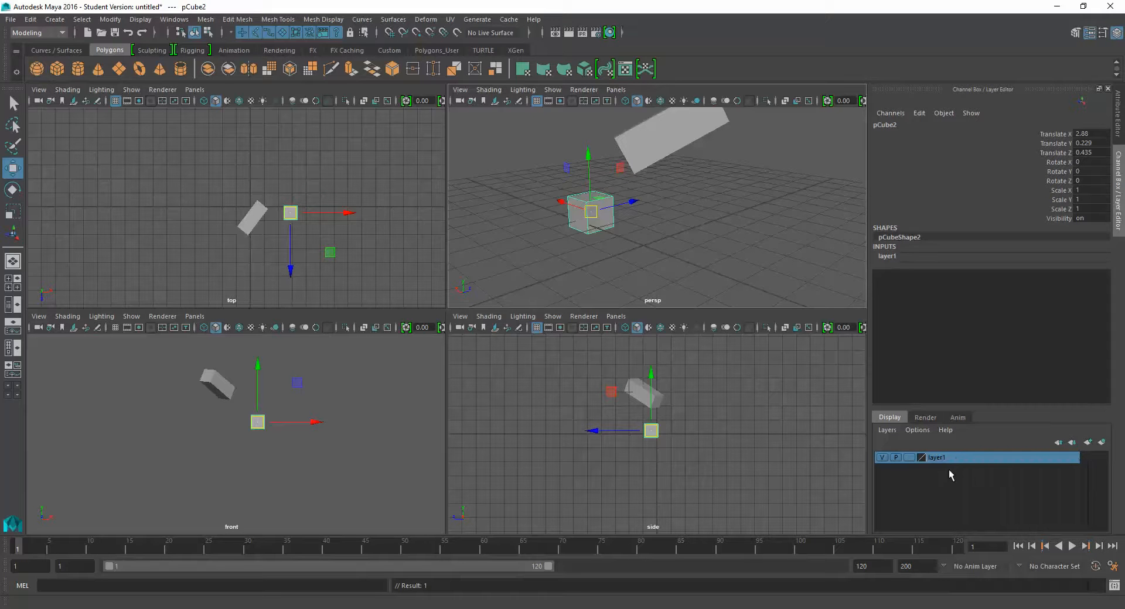
- Toggle the visibility of layer1 repeatedly, ending with its cube hidden
click(885, 461)
click(885, 460)
click(885, 460)
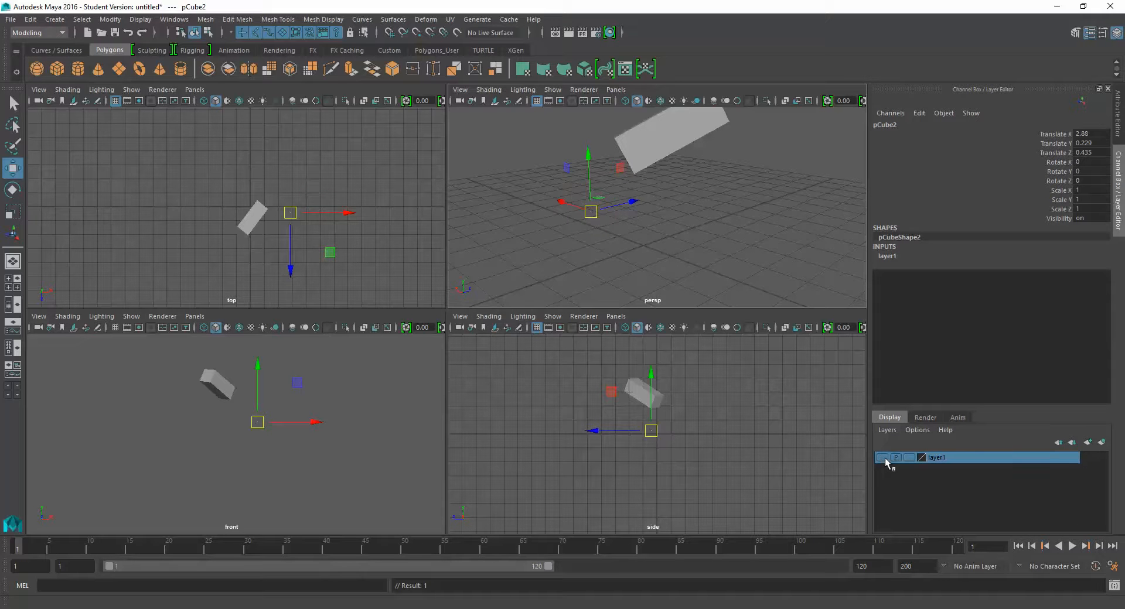
- Toggle layer1's visibility, leaving it shown, and turn off its visibility during playback
click(884, 461)
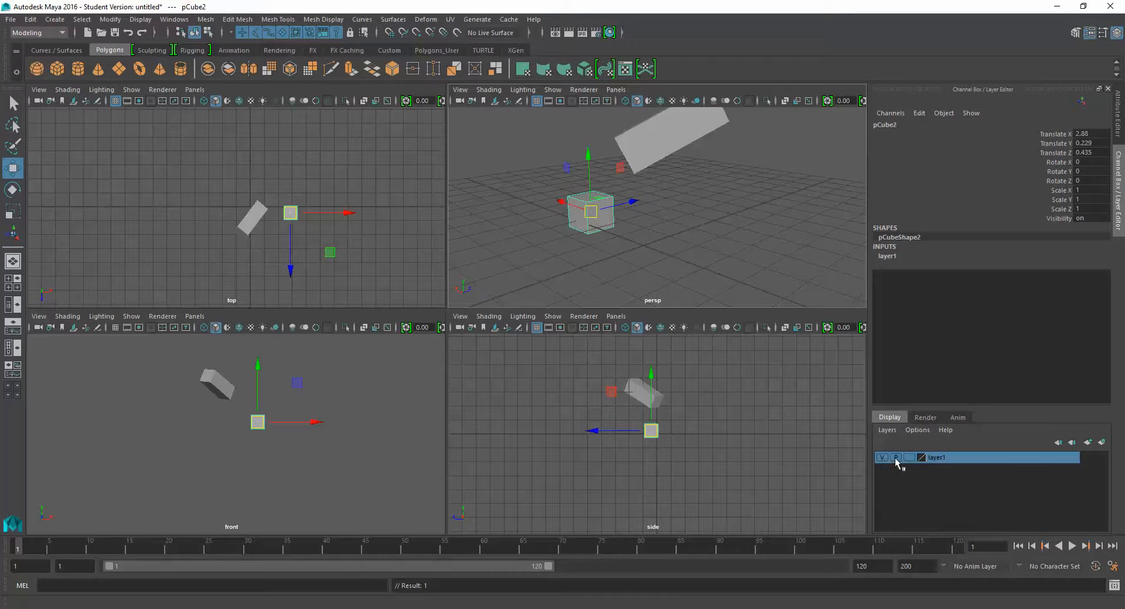
click(884, 458)
click(883, 458)
click(895, 459)
- Move the small cube slightly along the ground plane to about X 2.798, Z 0.4 and keep it selected
drag(597, 198, 599, 199)
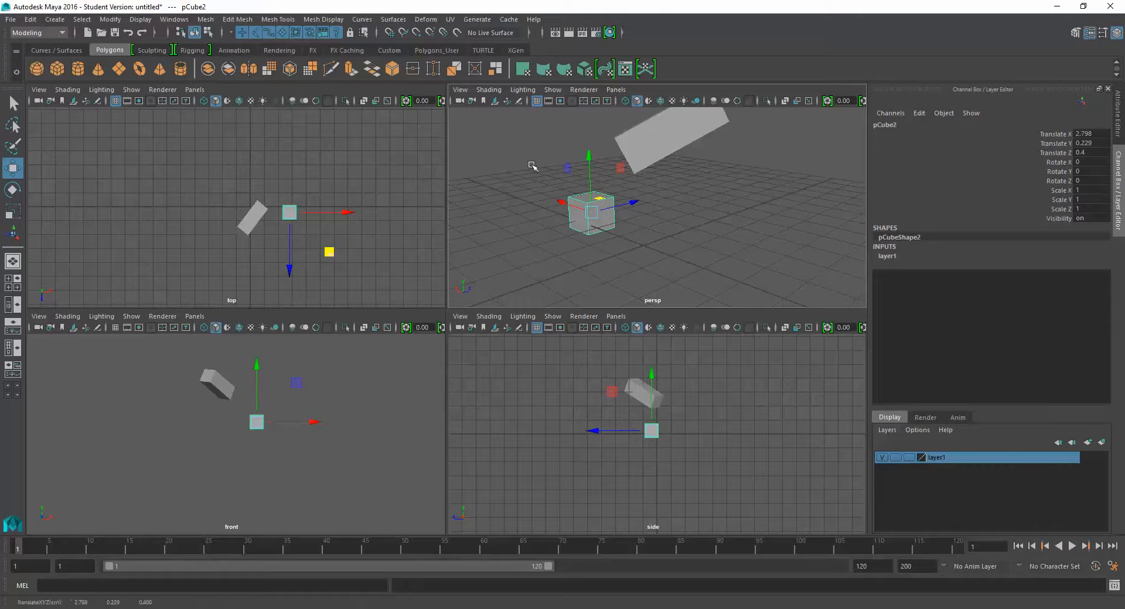
click(710, 253)
click(608, 241)
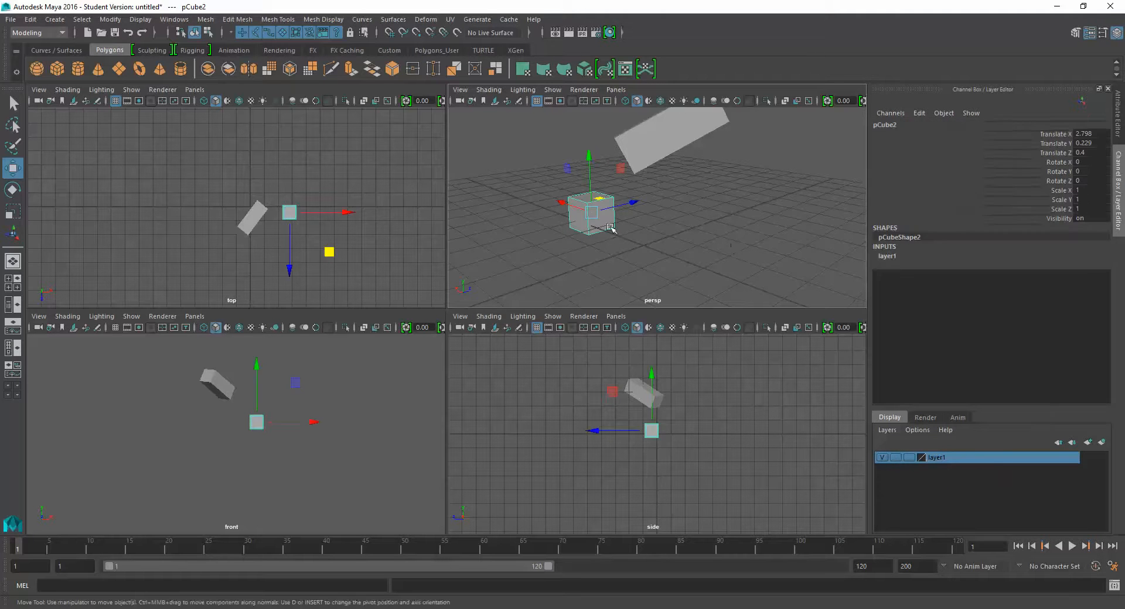
- Cycle layer1 through the Template, Reference and normal display types while testing cube selection, then toggle the layer's visibility
click(909, 458)
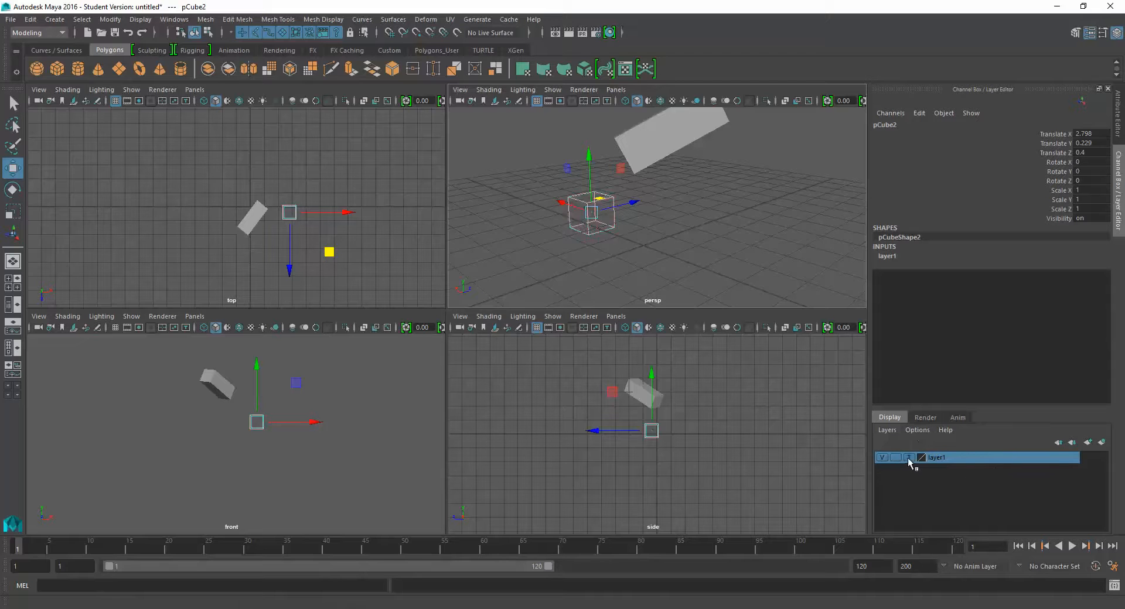
click(649, 250)
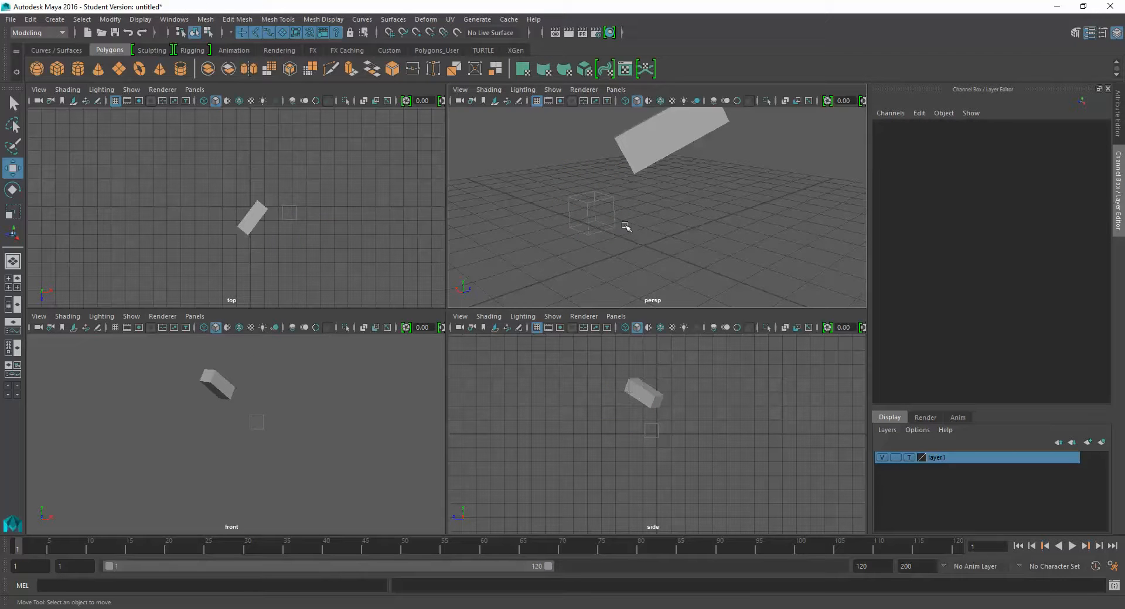
click(909, 457)
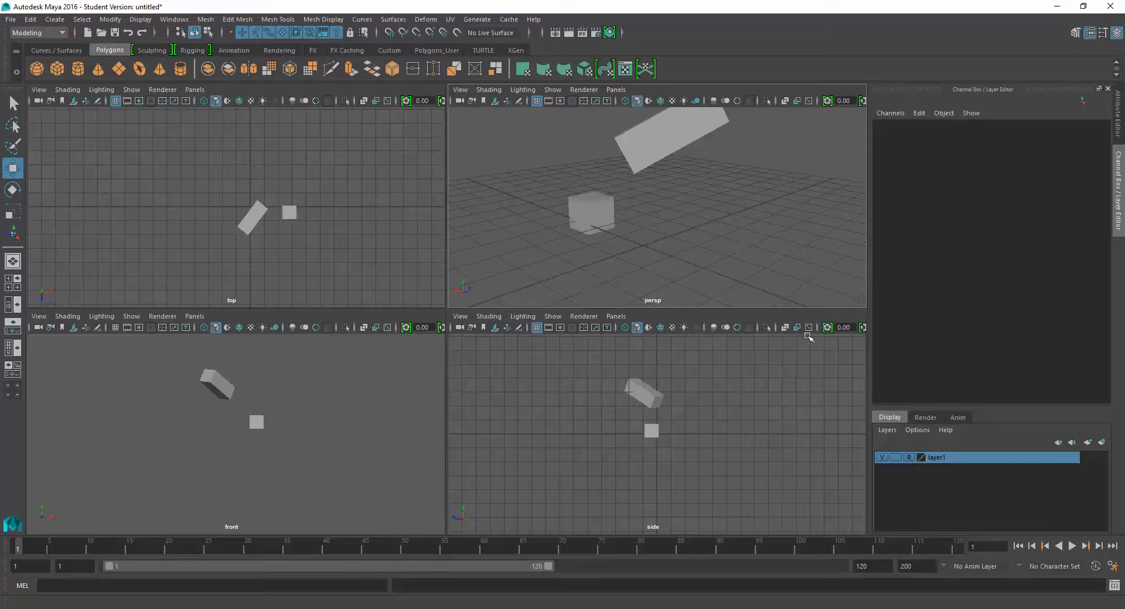
click(909, 458)
click(909, 458)
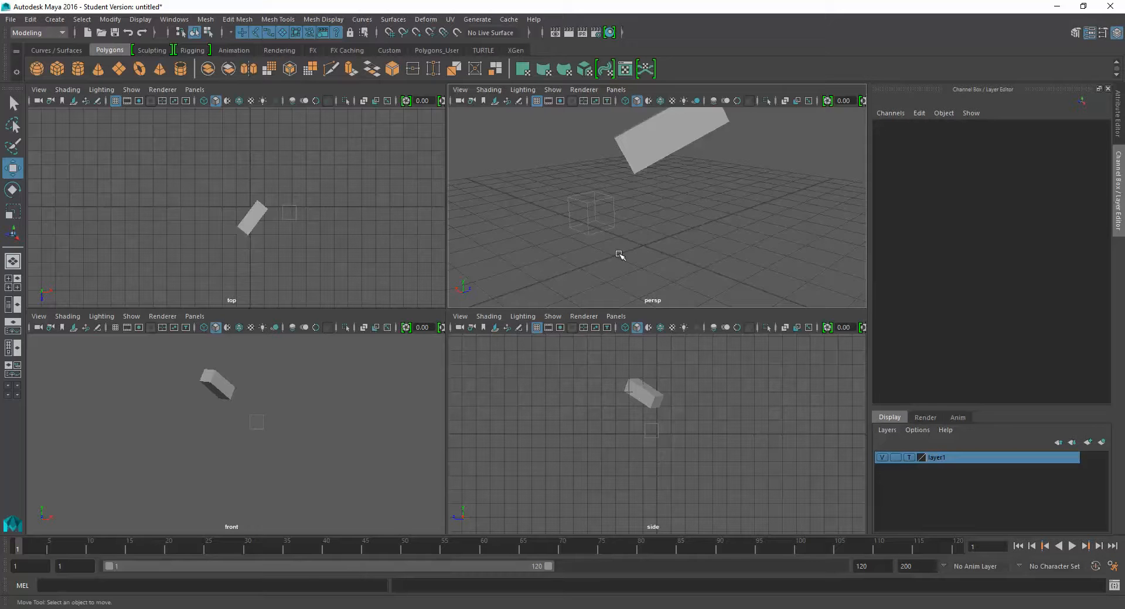
click(909, 458)
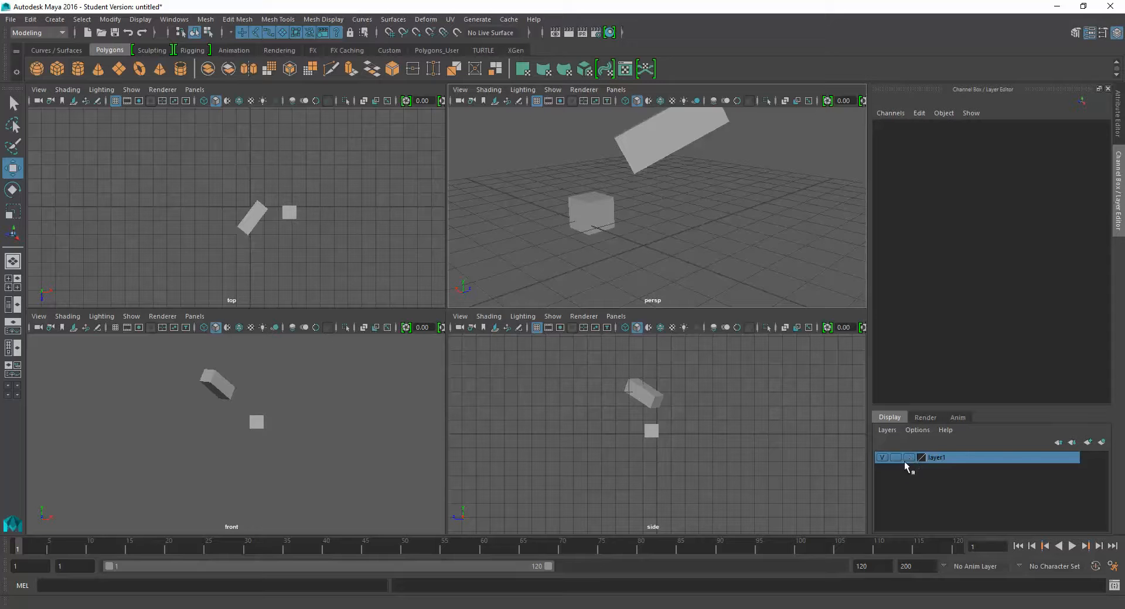
click(613, 260)
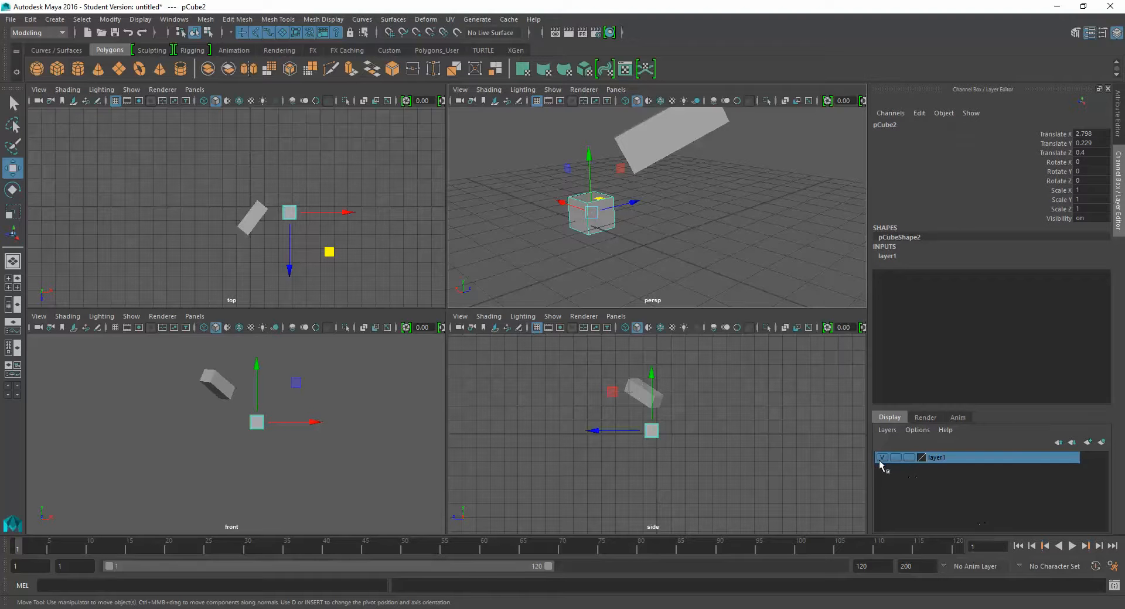
click(881, 457)
click(881, 457)
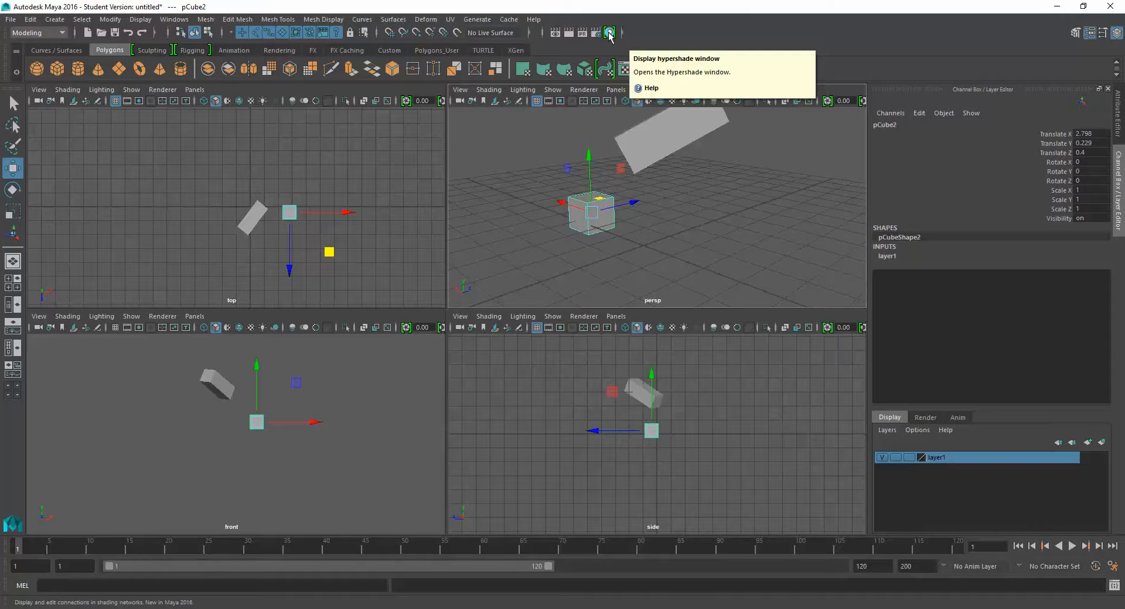
- Switch to the Hypershade/Persp layout and adjust the lambert1 material's Color, first to dark gray and finally to a light gray
click(11, 380)
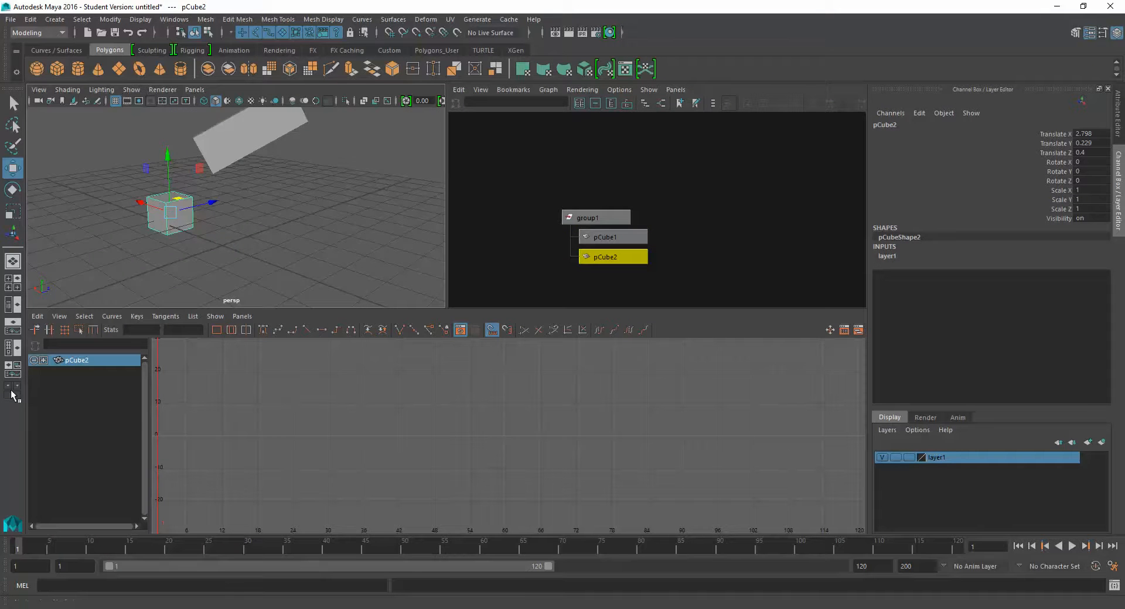
click(16, 350)
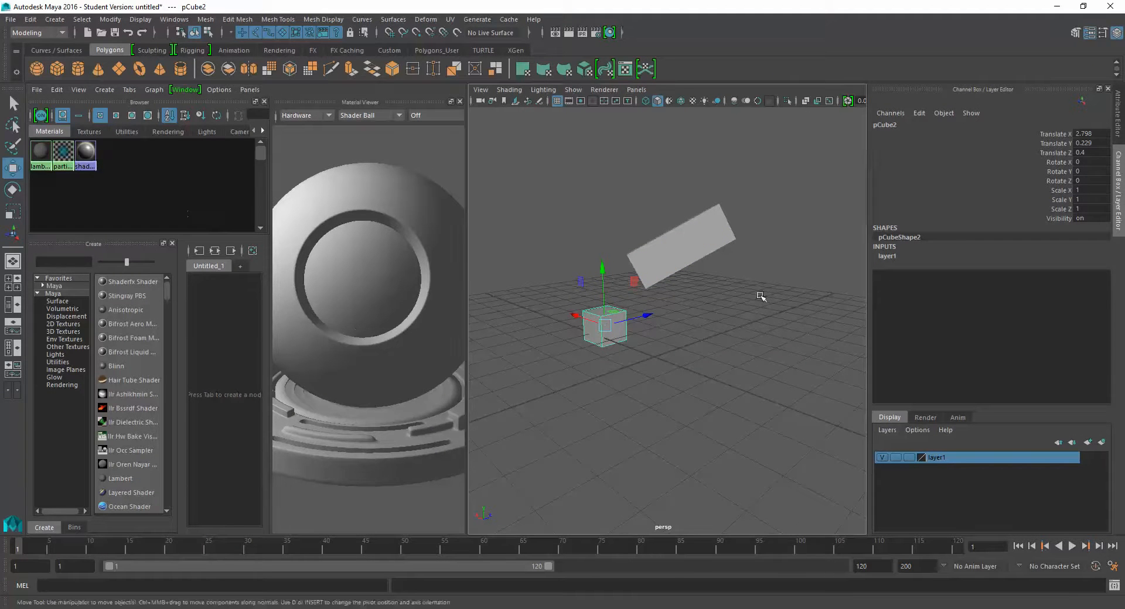
click(660, 251)
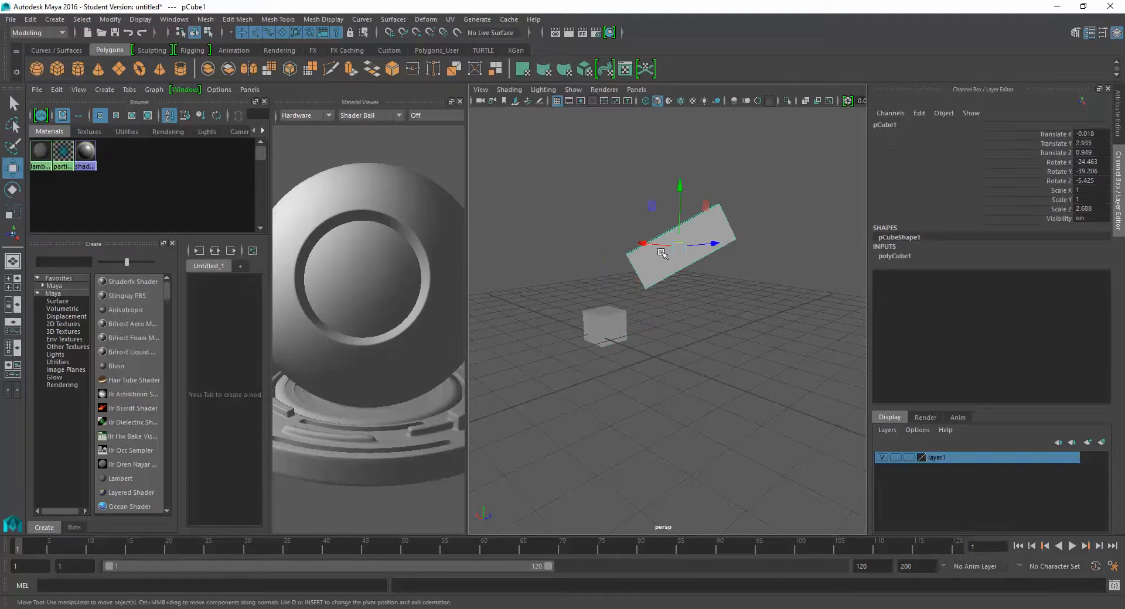
double_click(40, 153)
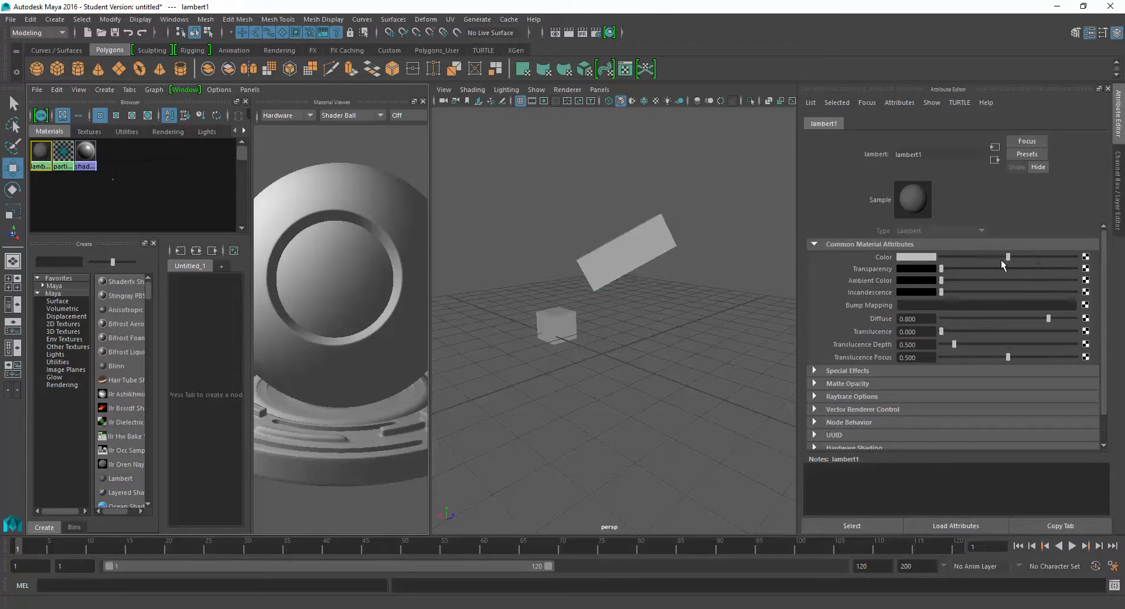
drag(1000, 258, 950, 258)
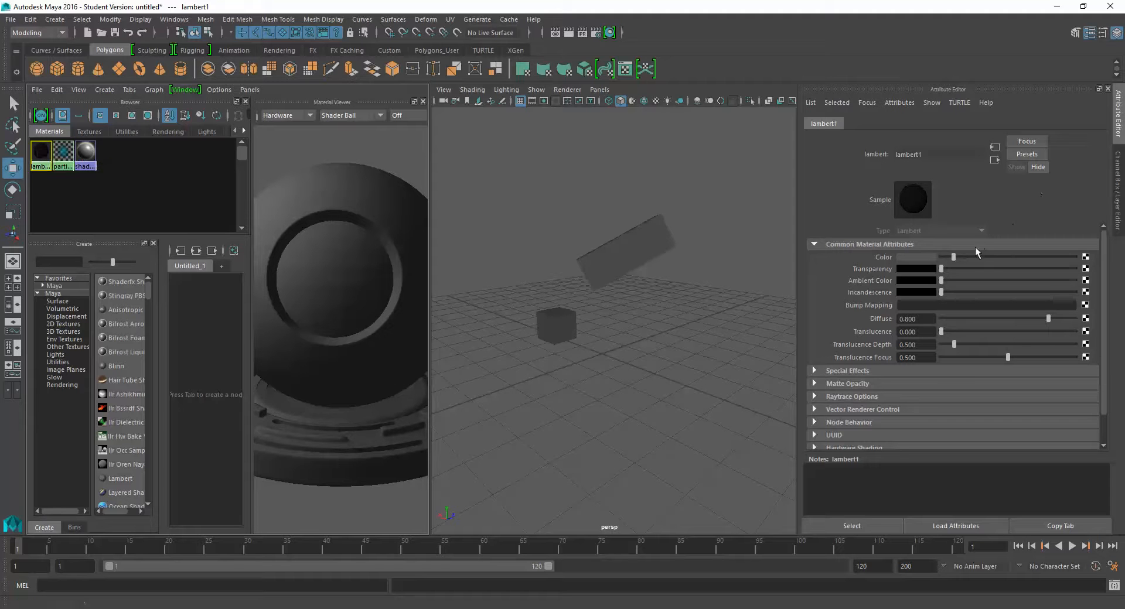
drag(990, 256, 998, 258)
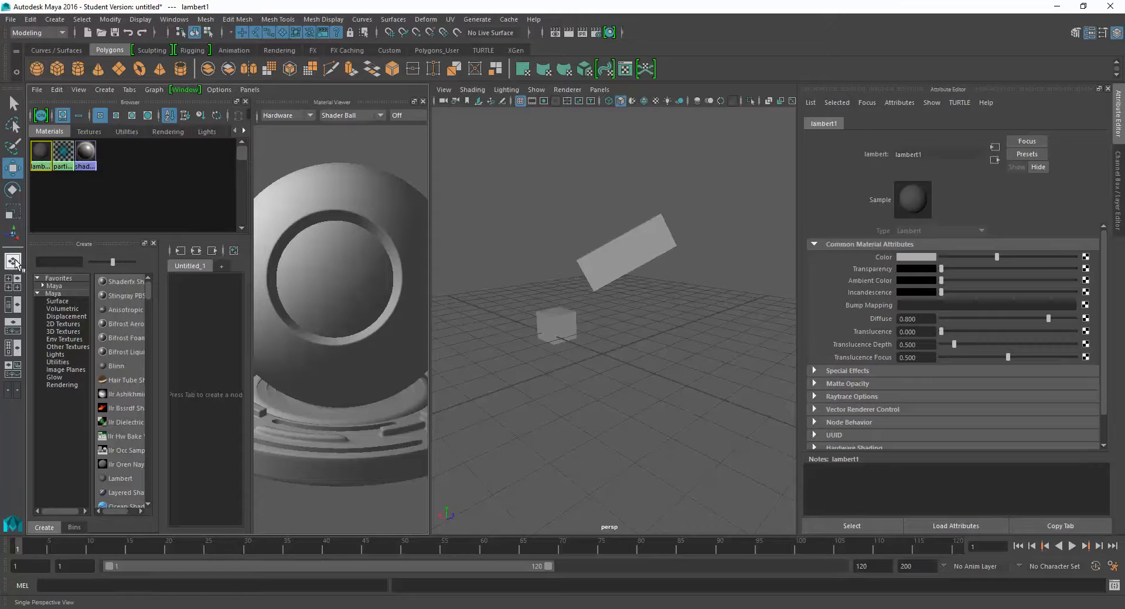
- Return to the four-view layout and maximize the perspective view
click(14, 284)
click(639, 231)
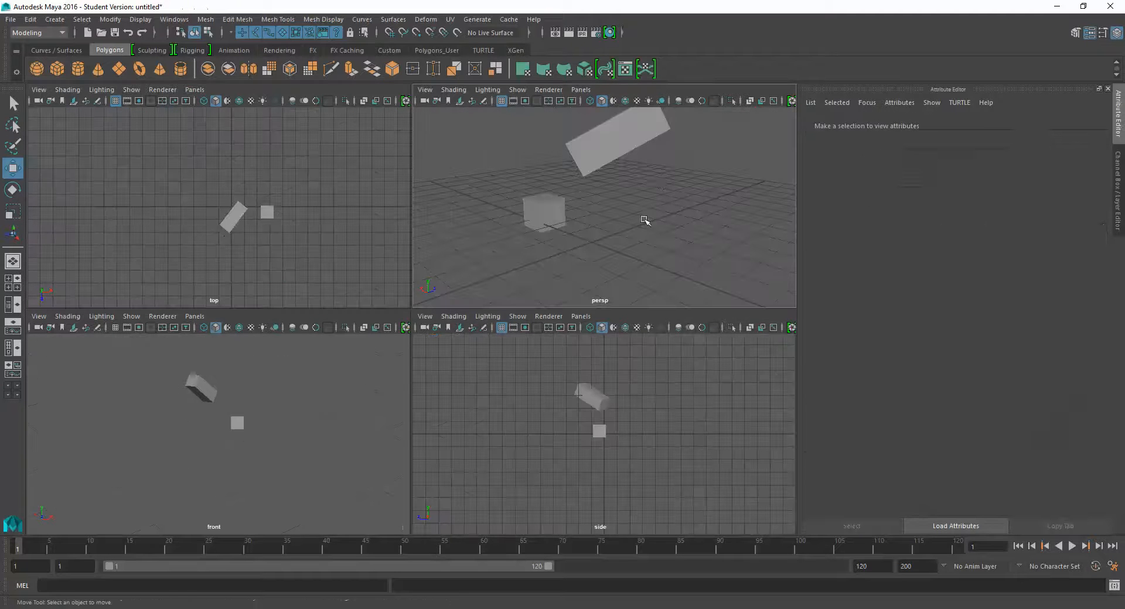
key(space)
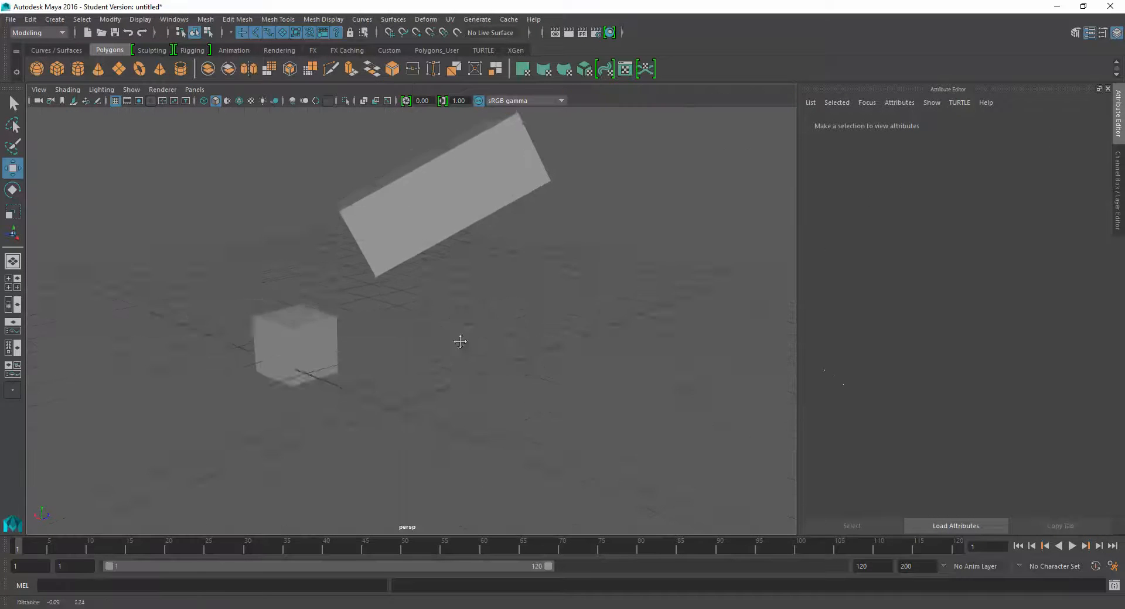
- Select the long tilted block (pCube1) and examine both cubes from several angles in the perspective view
scroll(460, 340, up, 3)
click(468, 283)
alt+drag(545, 294, 519, 322)
mouse_move(513, 313)
alt+middle_down()
mouse_move(492, 304)
mouse_move(516, 314)
alt+middle_up()
alt+drag(517, 314, 481, 325)
alt+drag(495, 323, 416, 321)
alt+right_drag(416, 320, 444, 334)
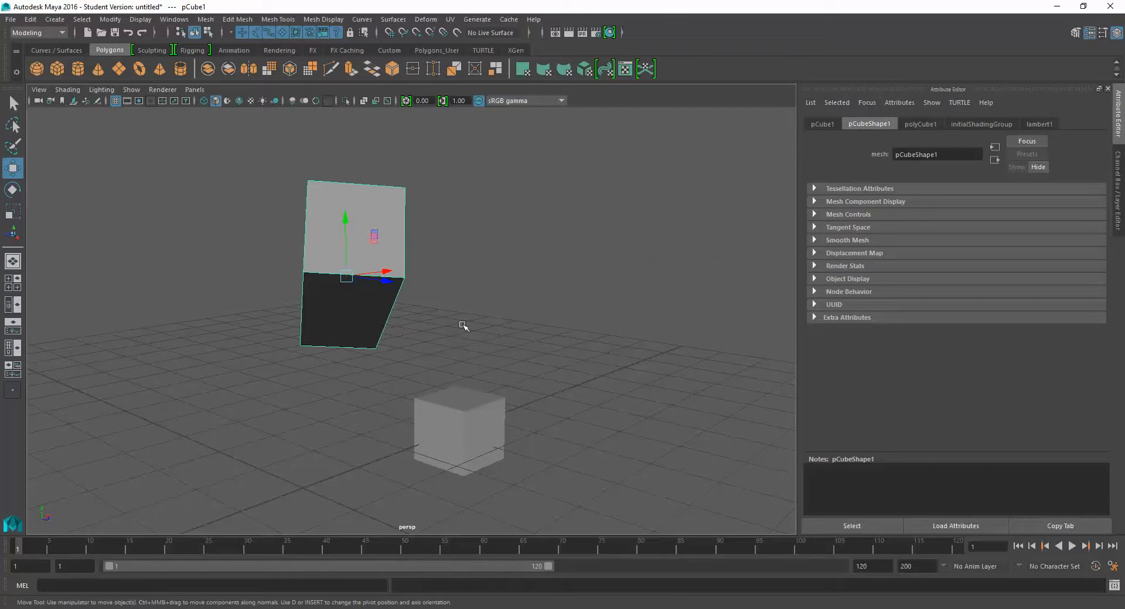
alt+drag(463, 326, 535, 330)
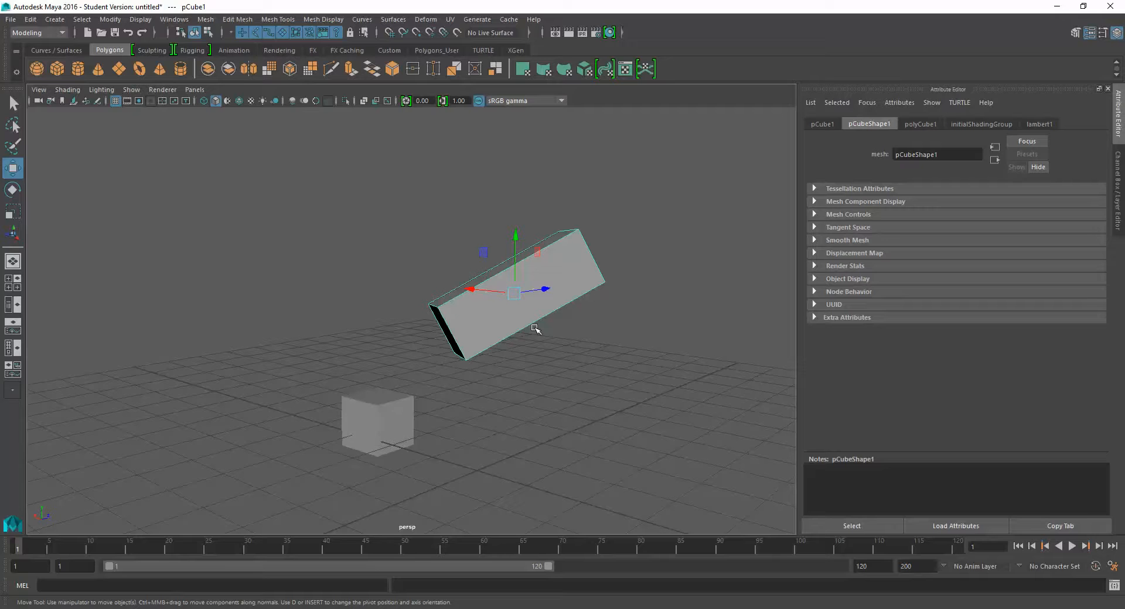
click(57, 20)
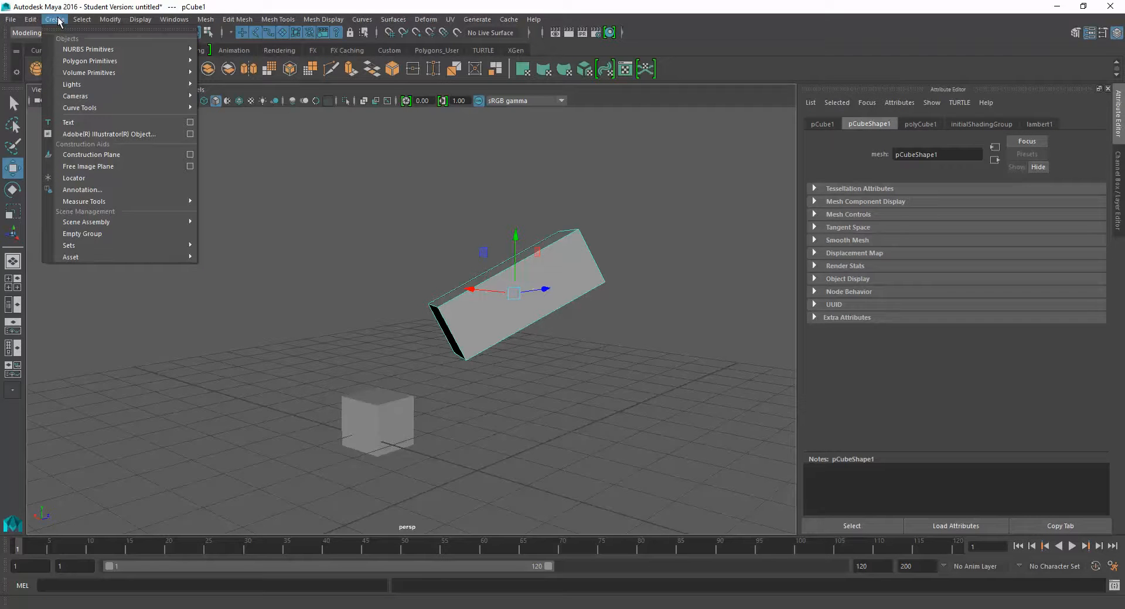
click(58, 20)
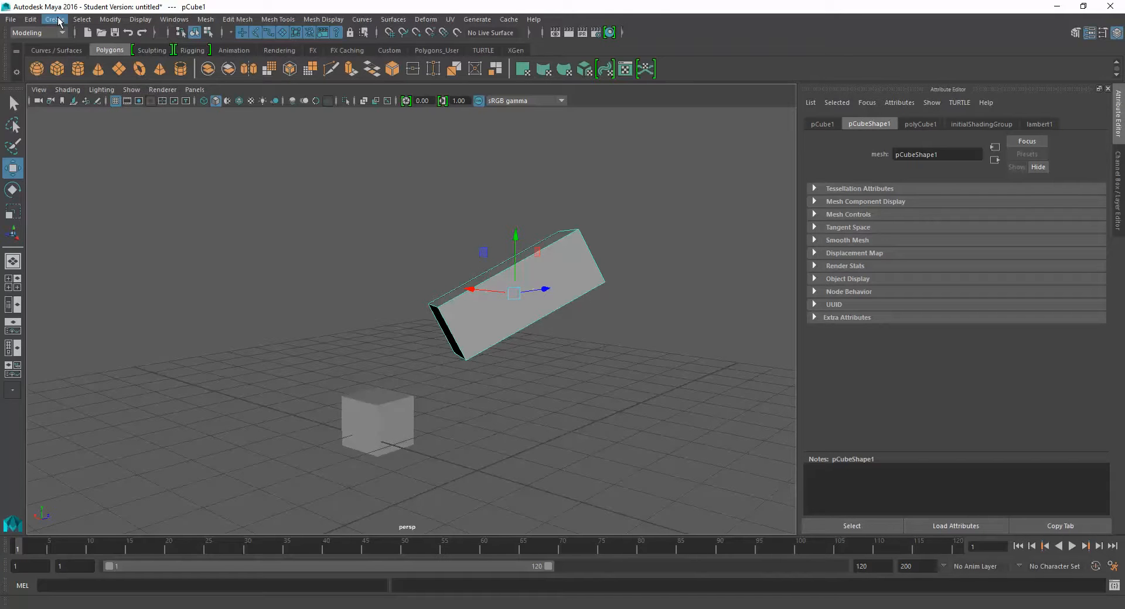